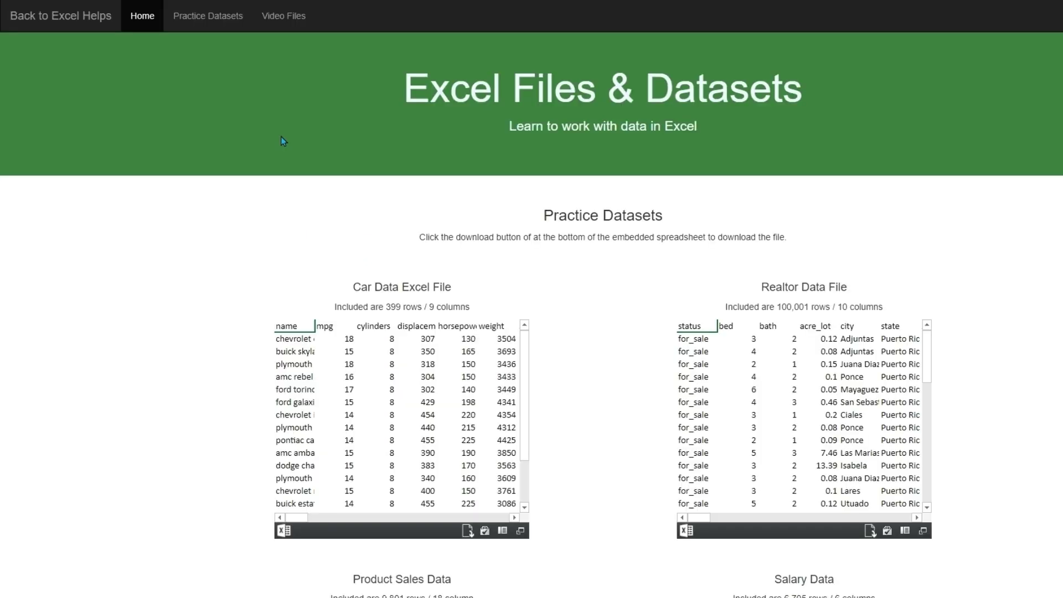
# Download the "Using every chart in Excel" workbook from the site's YouTube video files section
pyautogui.click(283, 18)
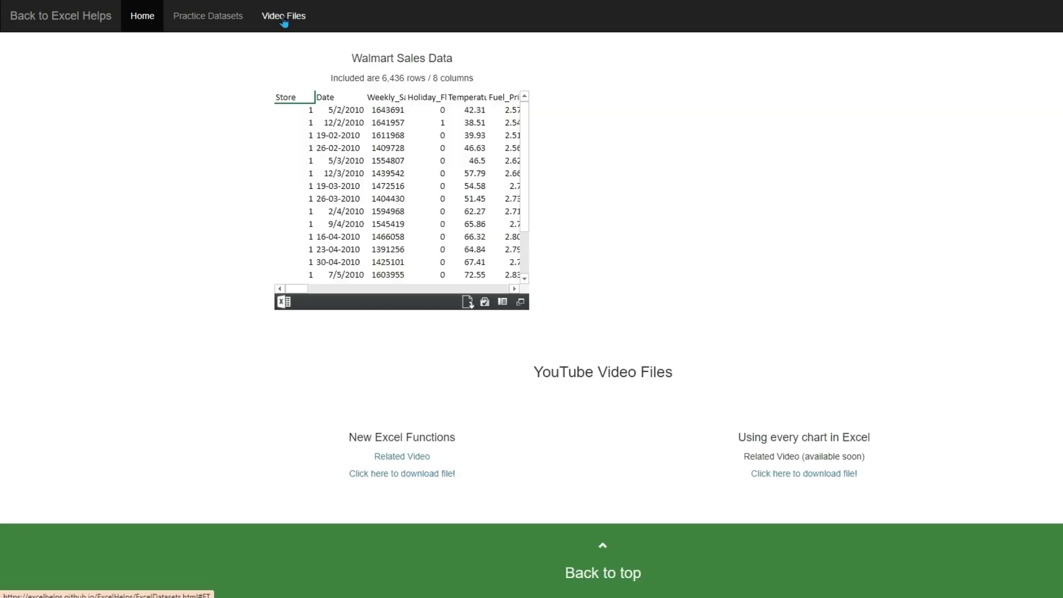
pyautogui.click(789, 475)
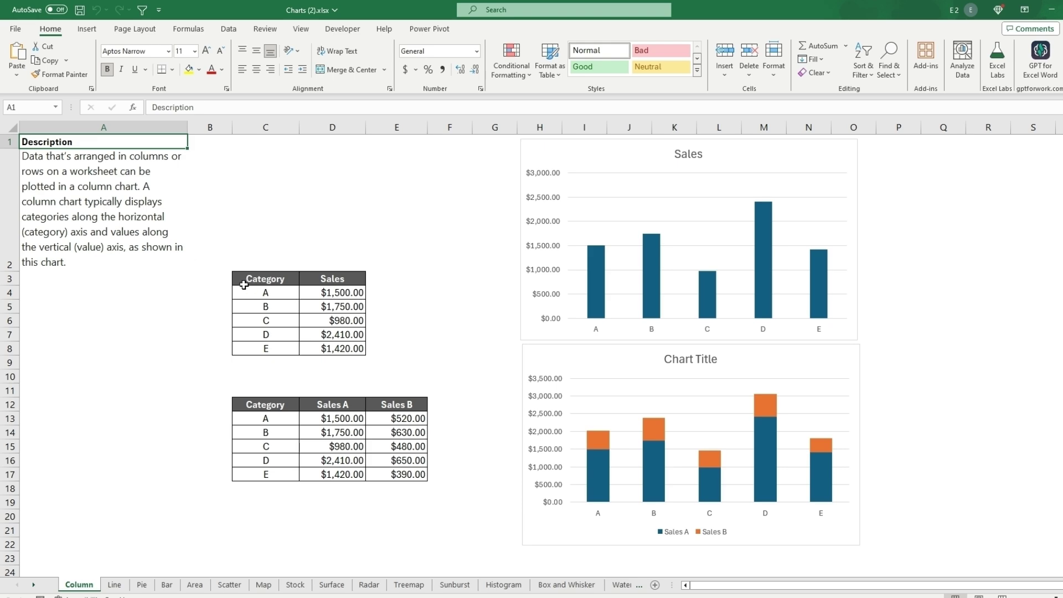
# Look through the example charts on the Line, Pie, Bar, Area, Scatter and Map sheets
pyautogui.click(115, 584)
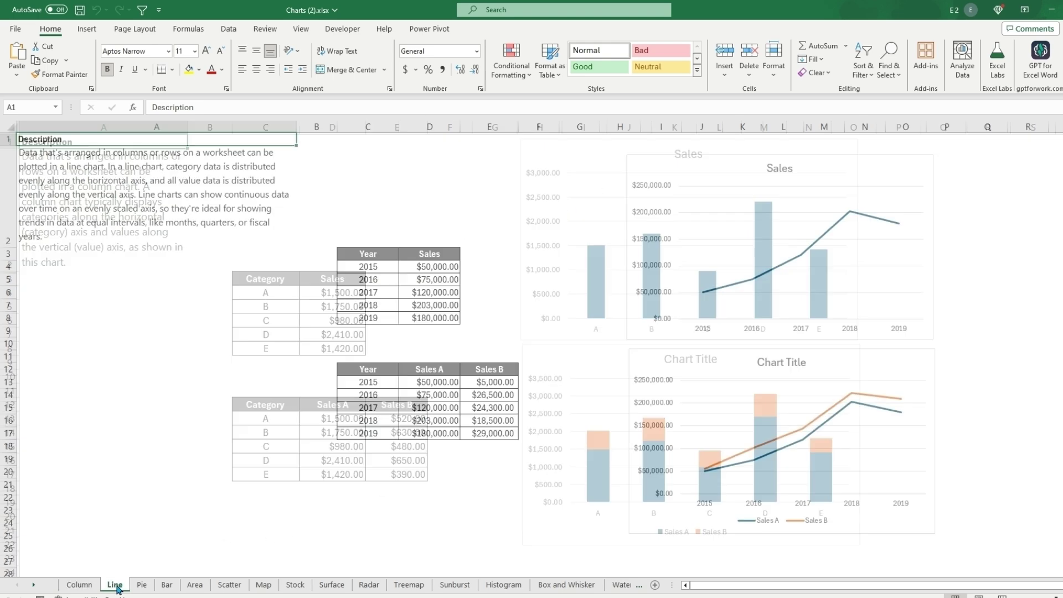
pyautogui.click(142, 586)
pyautogui.click(167, 585)
pyautogui.click(195, 585)
pyautogui.click(230, 585)
pyautogui.click(264, 584)
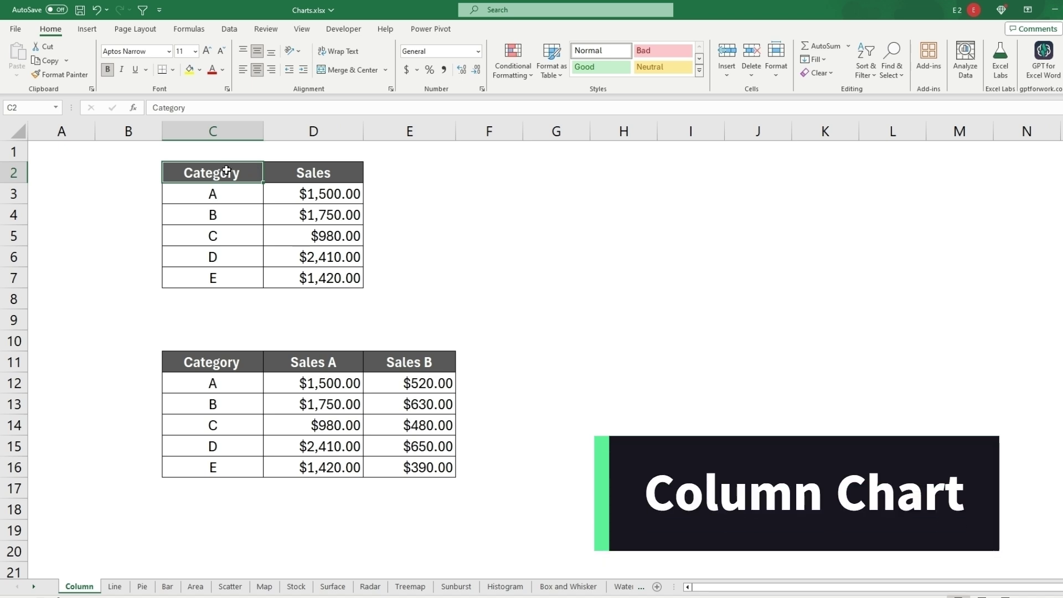
# Insert a clustered column chart from the Category and Sales data in C2:D7 and place it beside the tables
pyautogui.moveTo(226, 178); pyautogui.dragTo(300, 281)
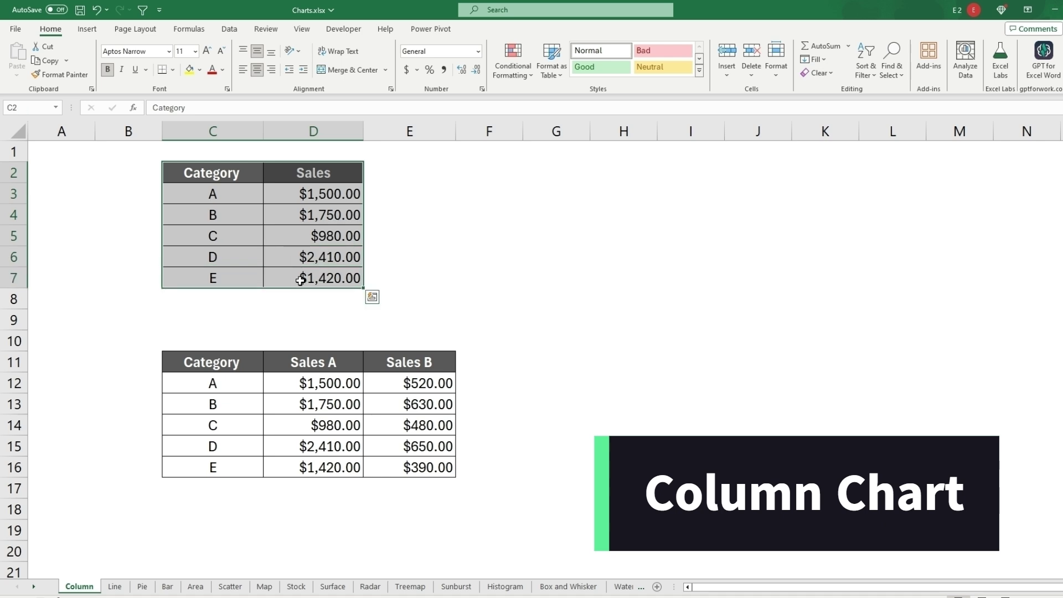
pyautogui.click(85, 31)
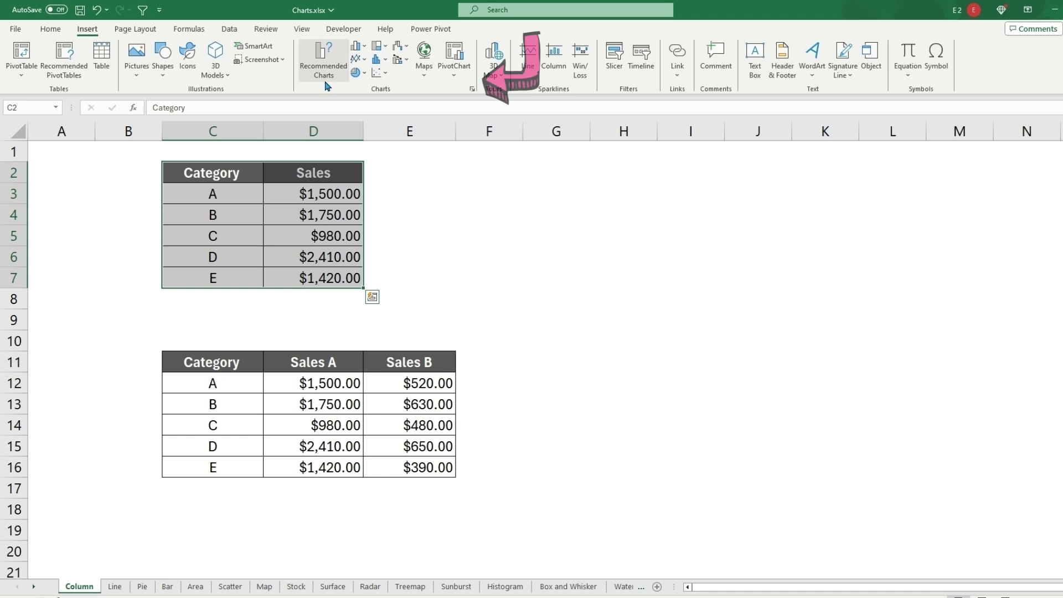
pyautogui.click(472, 89)
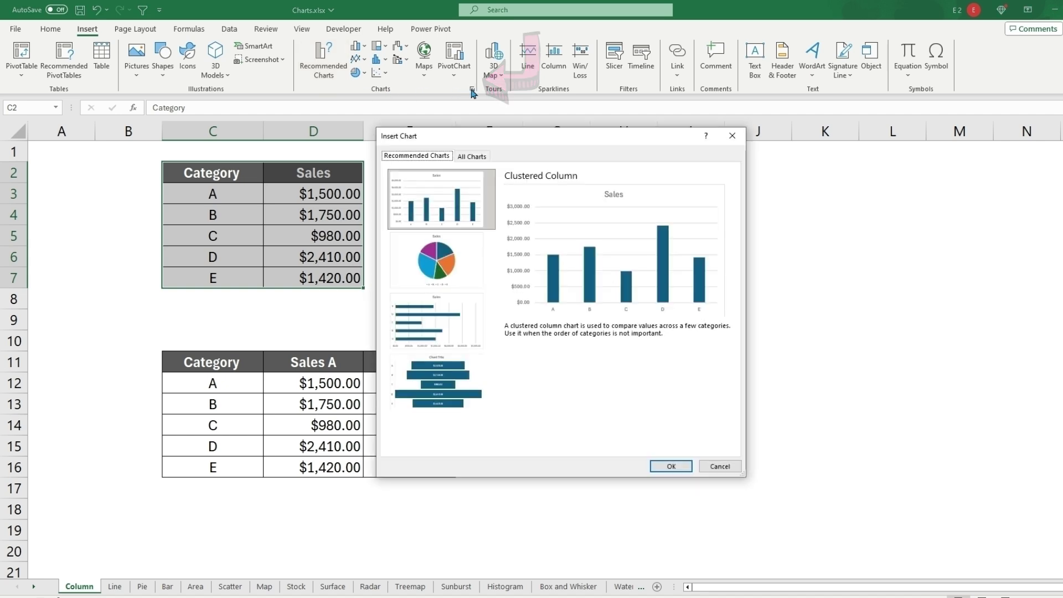
pyautogui.click(472, 156)
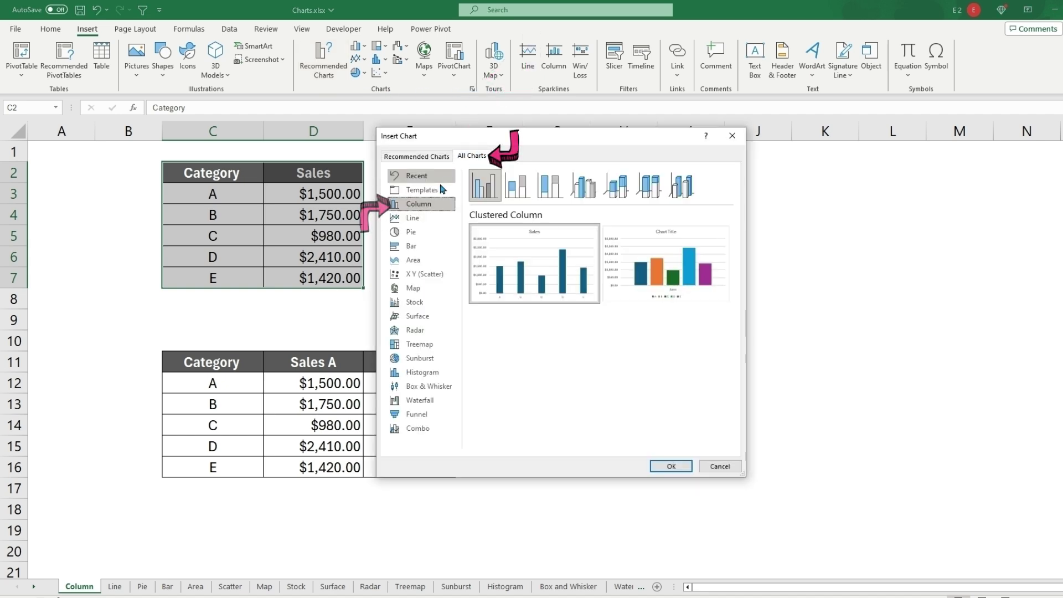
pyautogui.click(671, 466)
pyautogui.moveTo(415, 221); pyautogui.dragTo(574, 183)
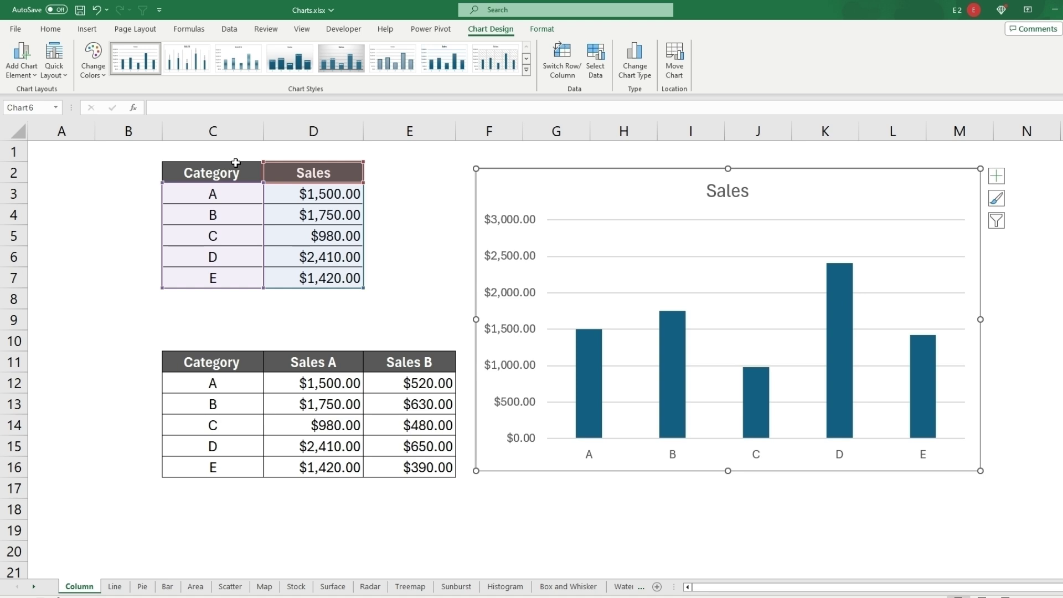
# Compare the categories in C2:C7 with the column chart by inspecting the values of columns A and B
pyautogui.moveTo(221, 172); pyautogui.dragTo(216, 277)
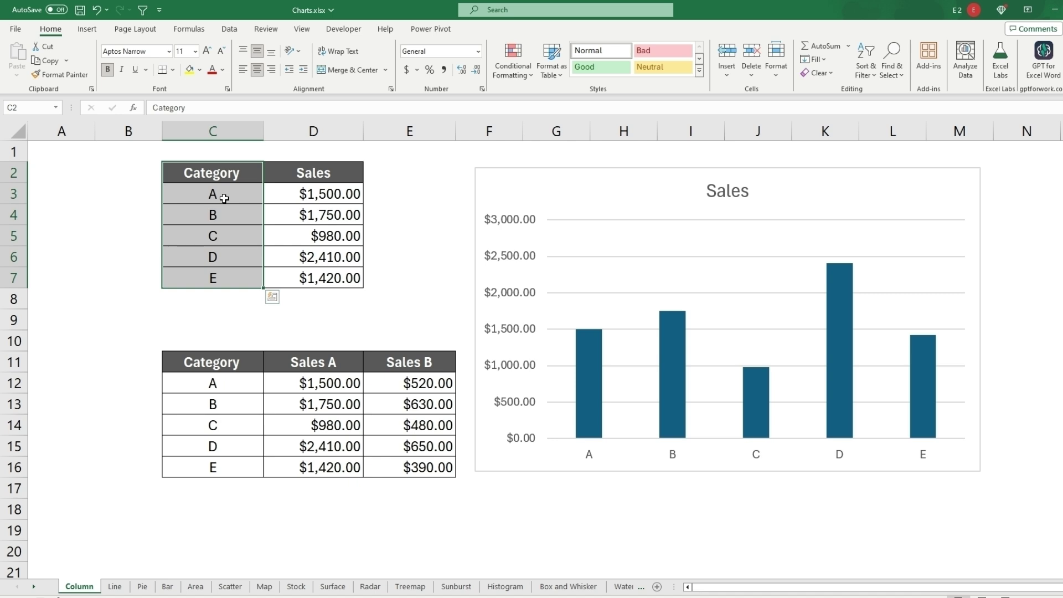
pyautogui.moveTo(586, 357)
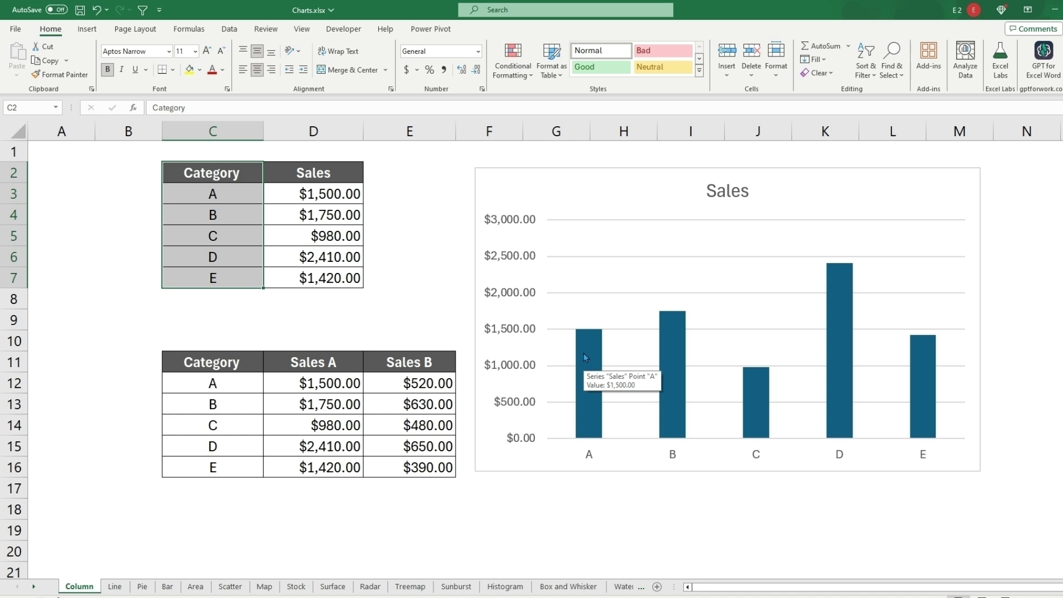
pyautogui.moveTo(671, 355)
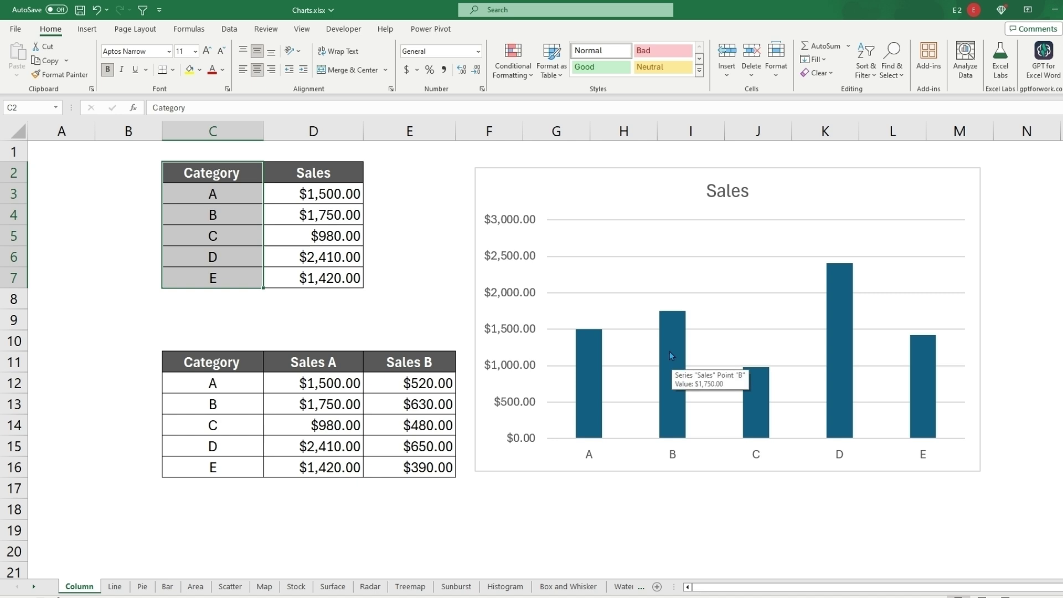
# Insert a stacked column chart from the Sales A and Sales B table in C11:E16 and place it over the first chart
pyautogui.moveTo(212, 362); pyautogui.dragTo(421, 467)
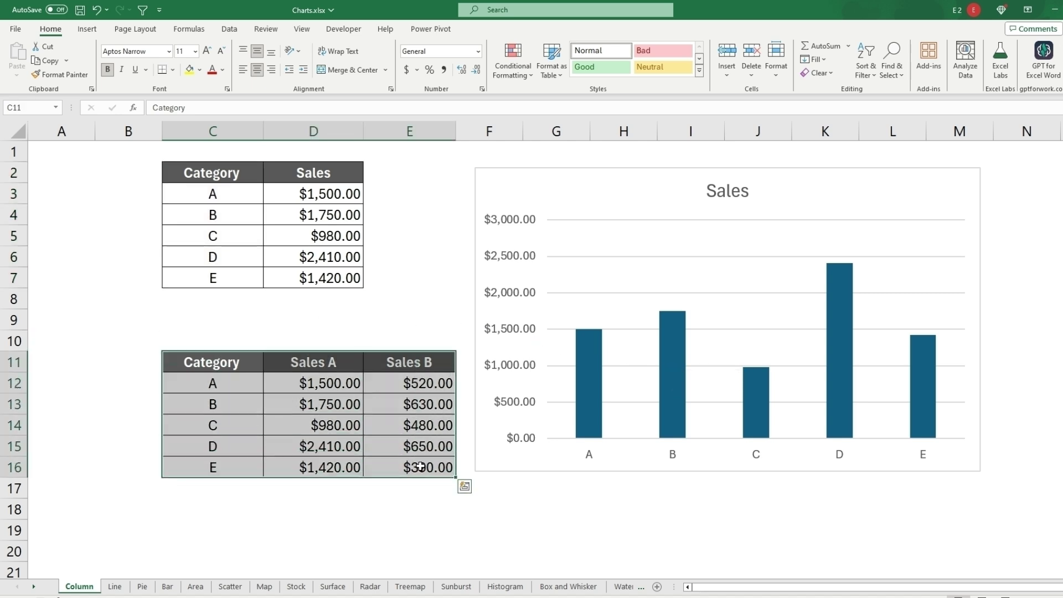
pyautogui.click(87, 30)
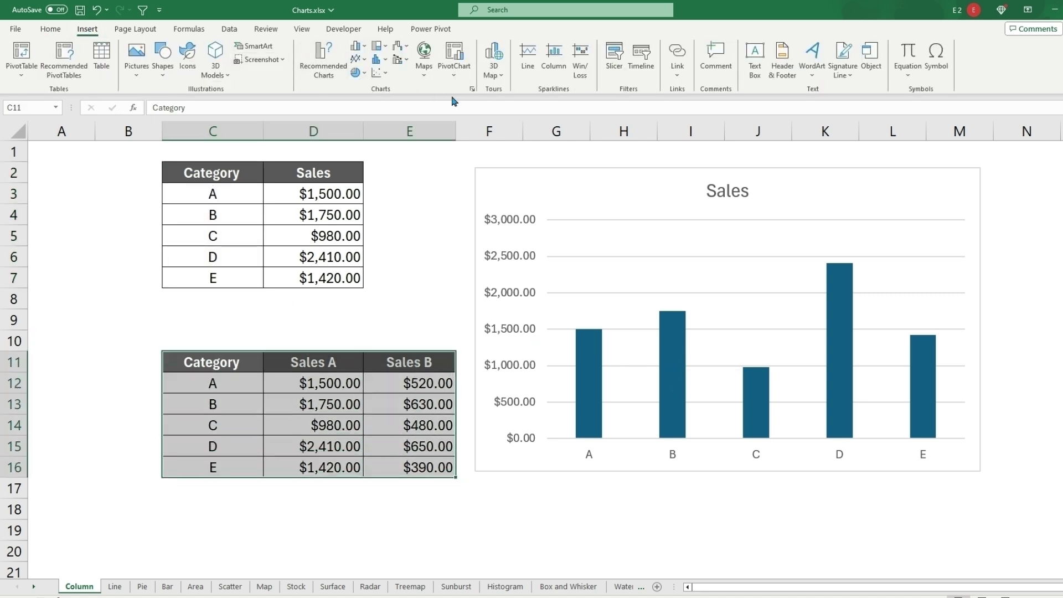
pyautogui.click(472, 90)
pyautogui.click(474, 155)
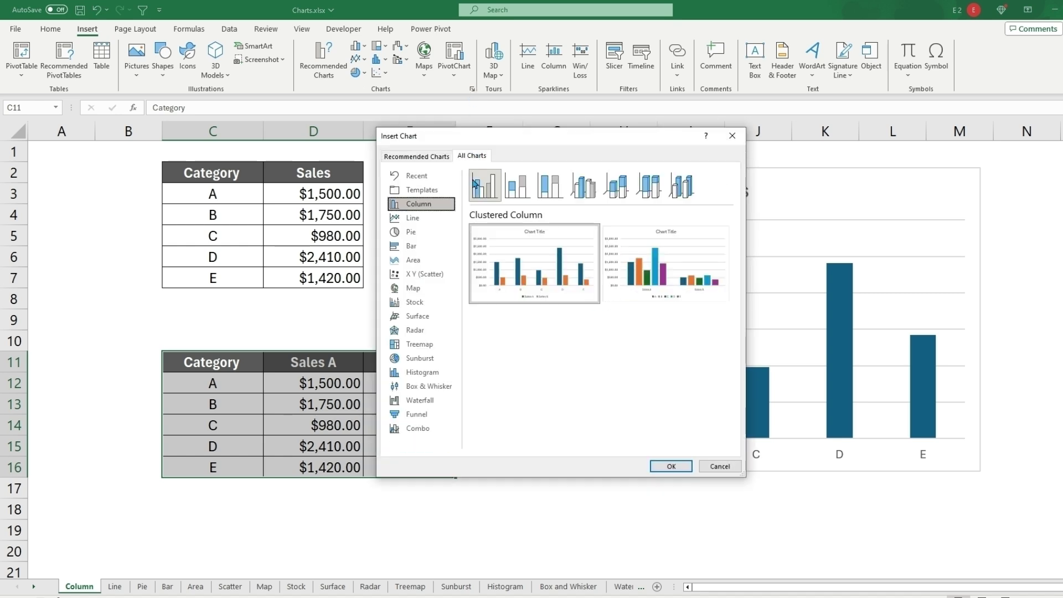
pyautogui.click(522, 195)
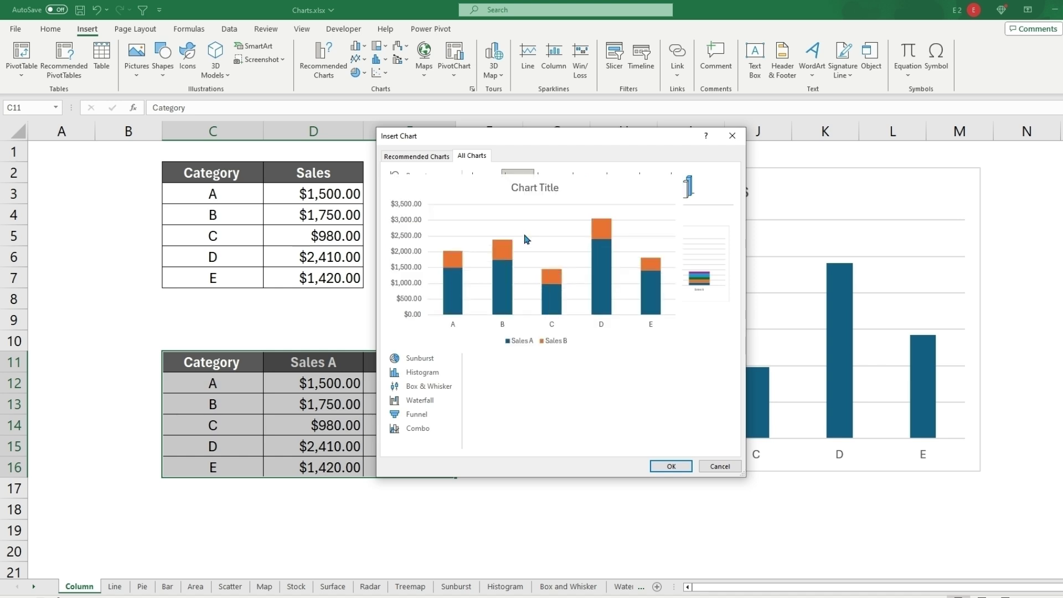
pyautogui.click(677, 467)
pyautogui.moveTo(480, 214); pyautogui.dragTo(633, 172)
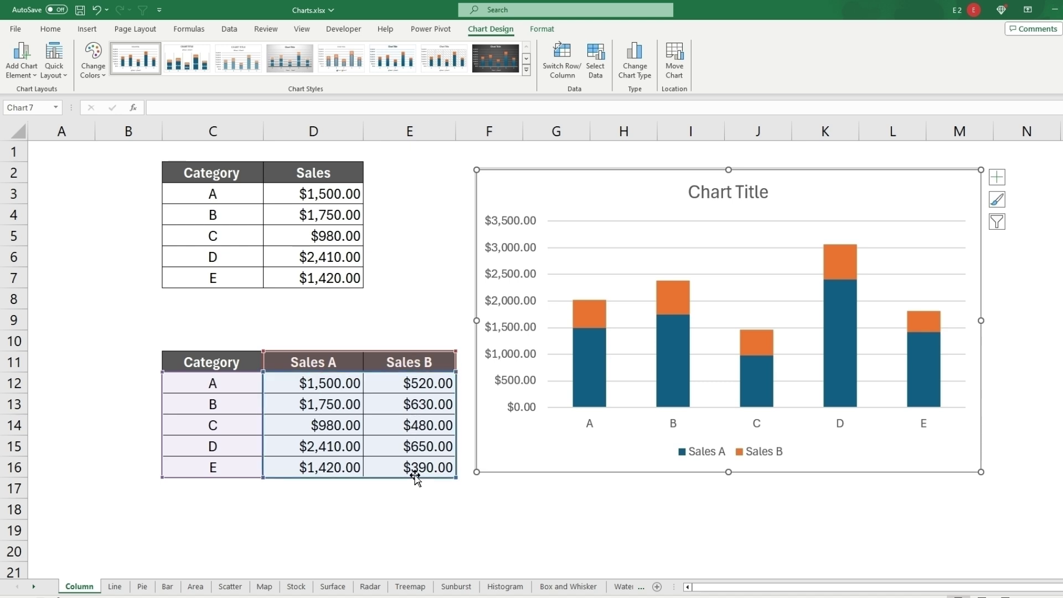
pyautogui.moveTo(594, 386)
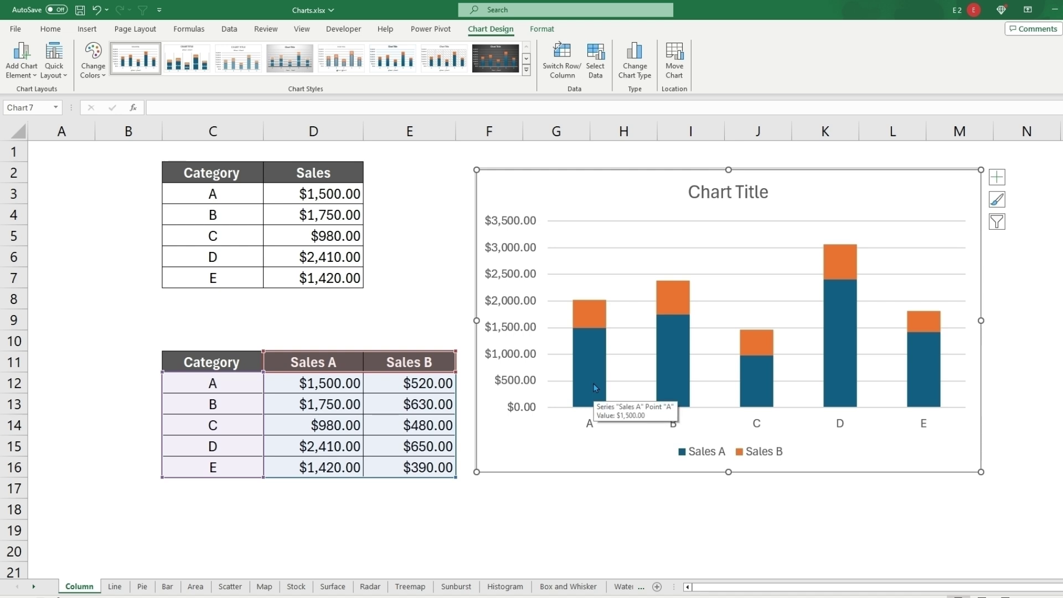
pyautogui.moveTo(598, 325)
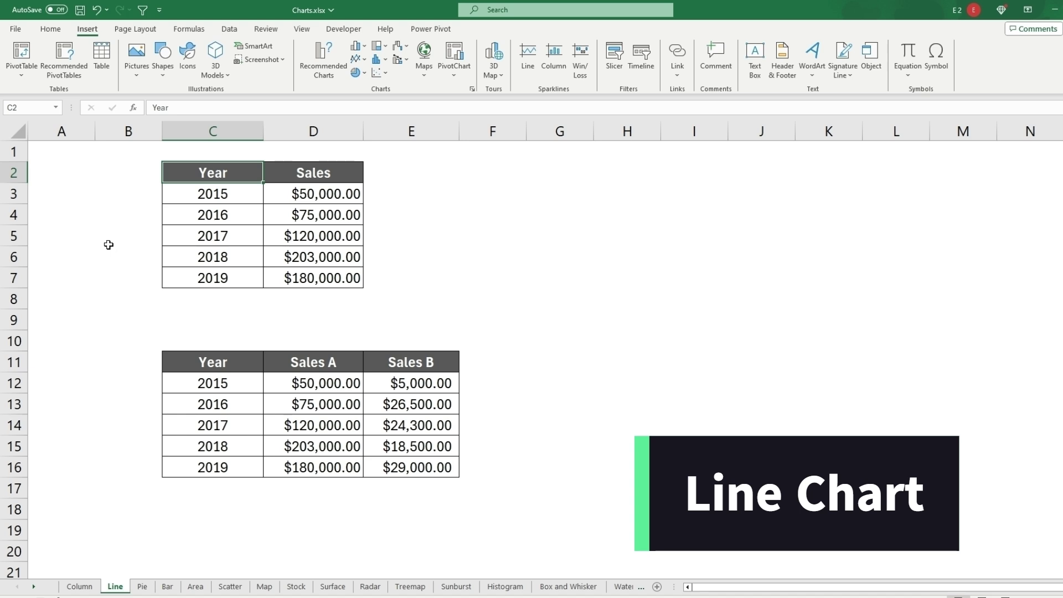
# Insert a line chart with years on the horizontal axis from C2:D7 on the Line sheet, placed beside the tables
pyautogui.moveTo(199, 177); pyautogui.dragTo(302, 278)
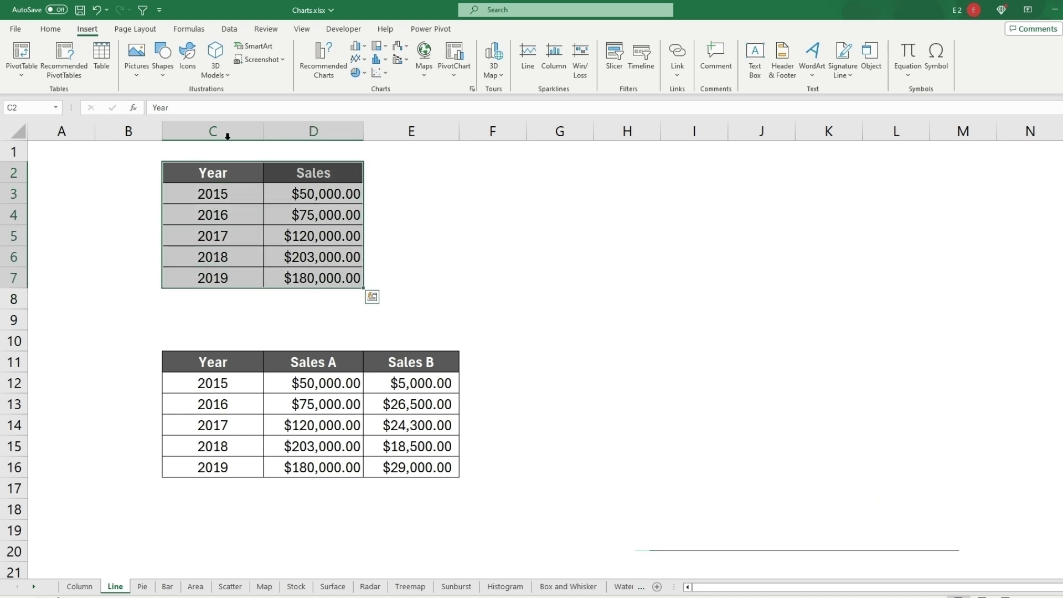
pyautogui.click(472, 89)
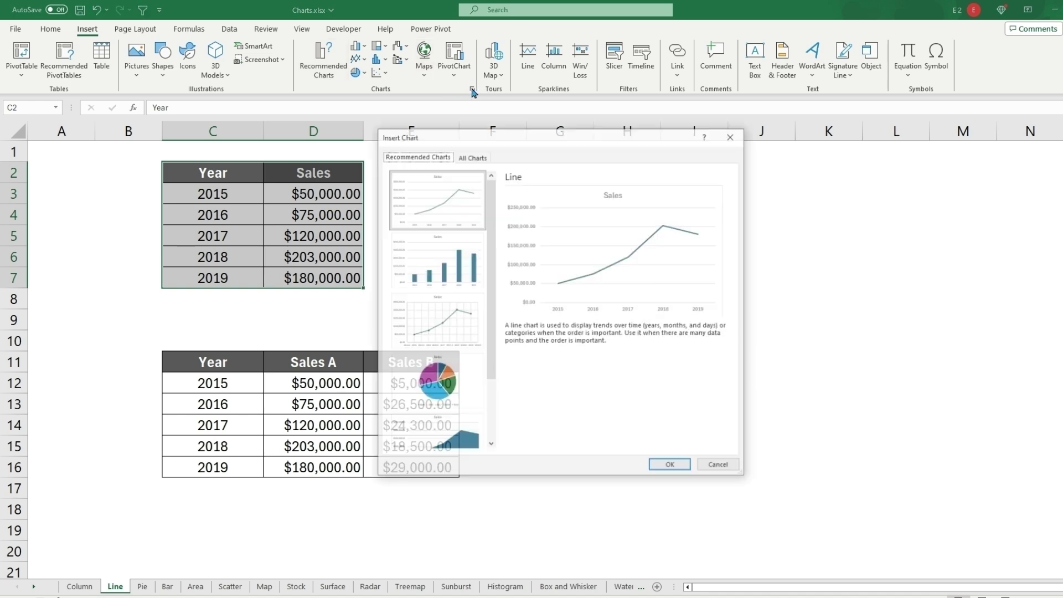
pyautogui.click(472, 157)
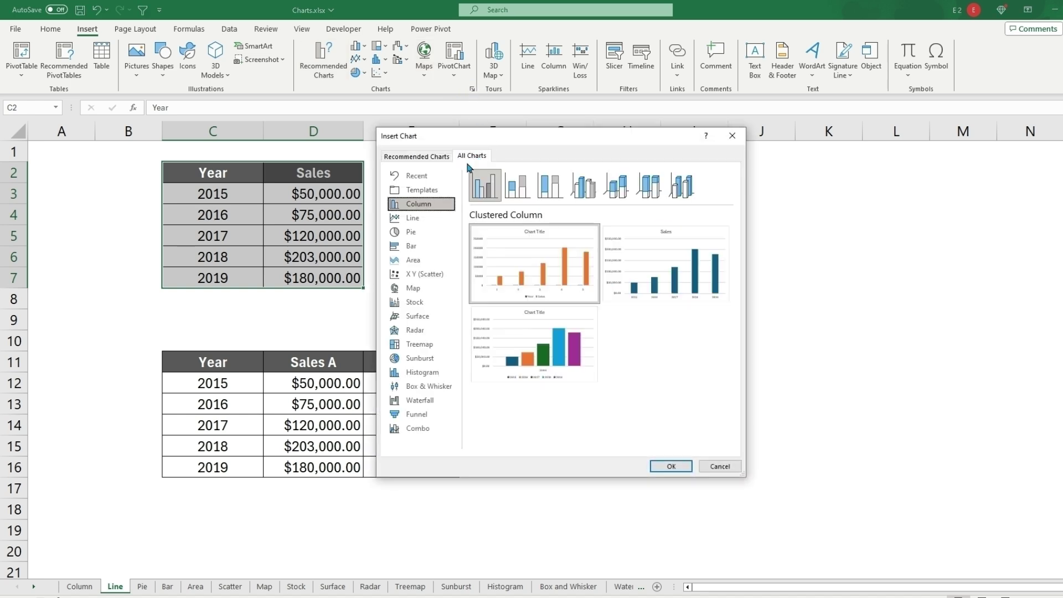
pyautogui.click(424, 219)
pyautogui.click(665, 266)
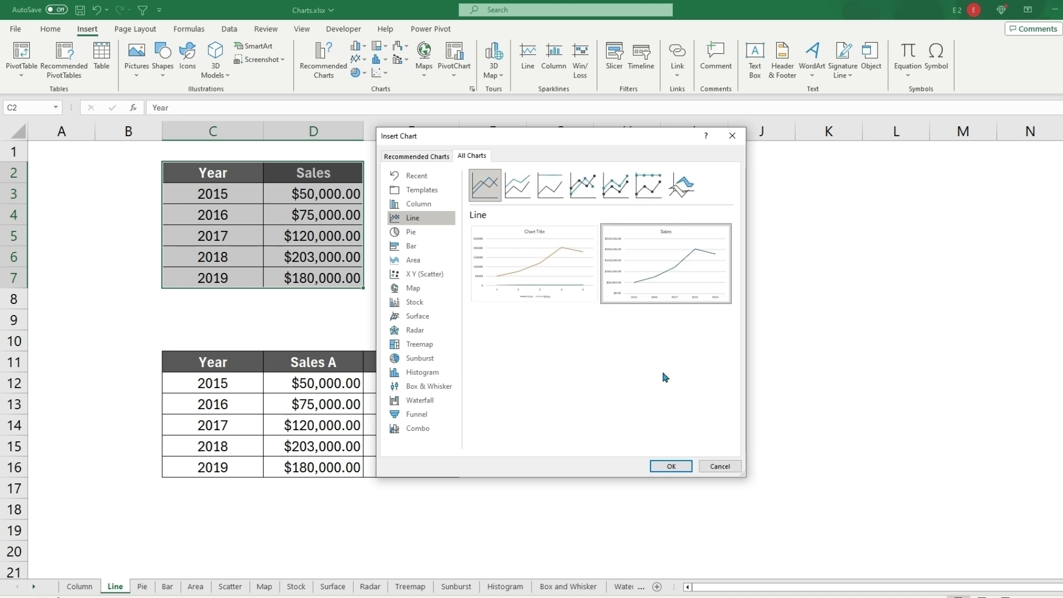
pyautogui.click(671, 466)
pyautogui.moveTo(508, 228); pyautogui.dragTo(616, 198)
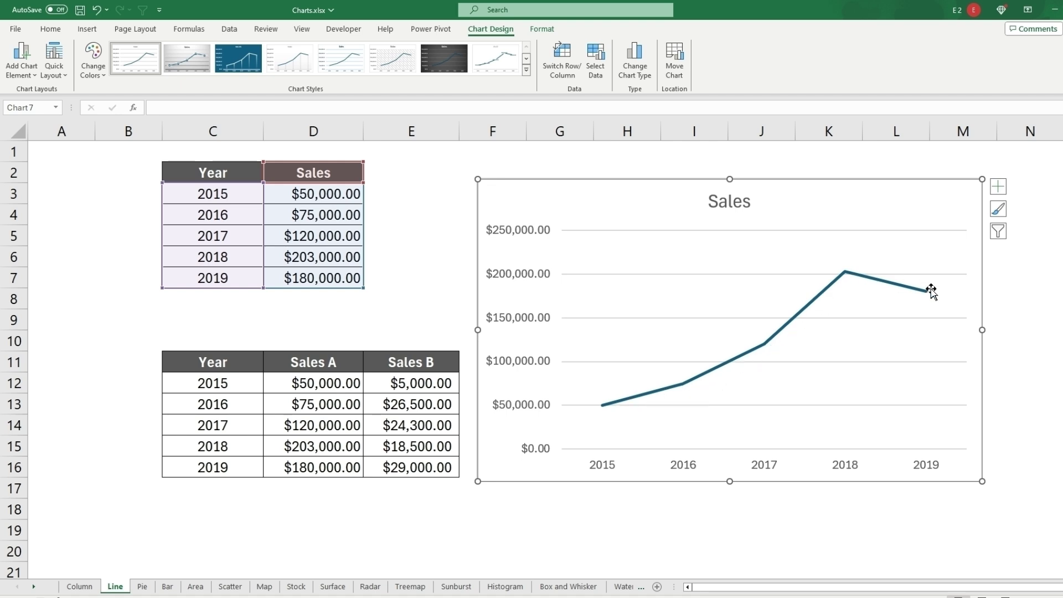
pyautogui.moveTo(927, 294)
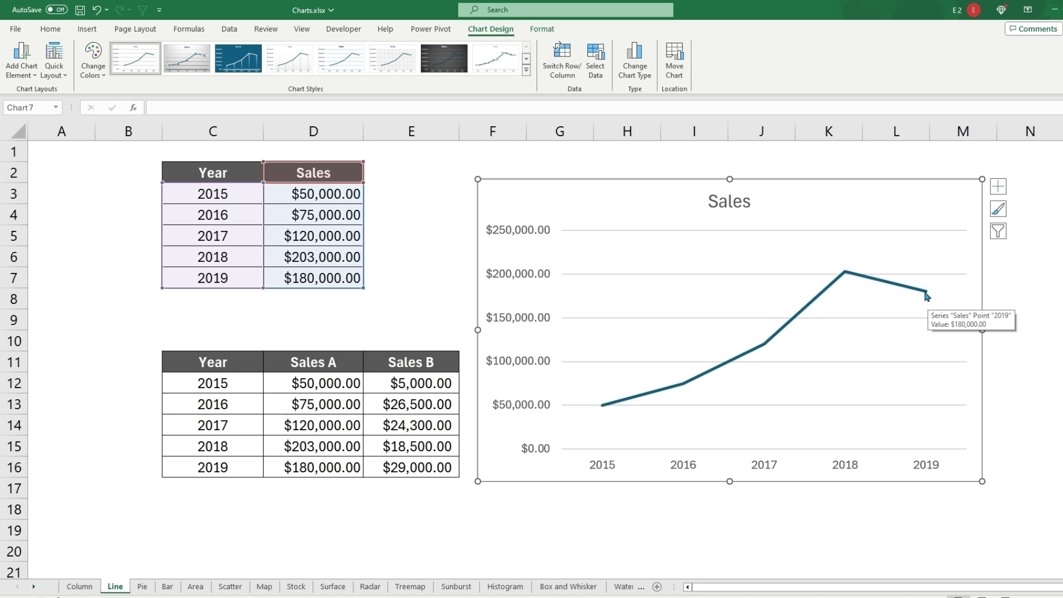
# Insert a stacked line chart of Sales A and Sales B by year from C11:E16 and place it over the first line chart
pyautogui.moveTo(216, 361); pyautogui.dragTo(413, 467)
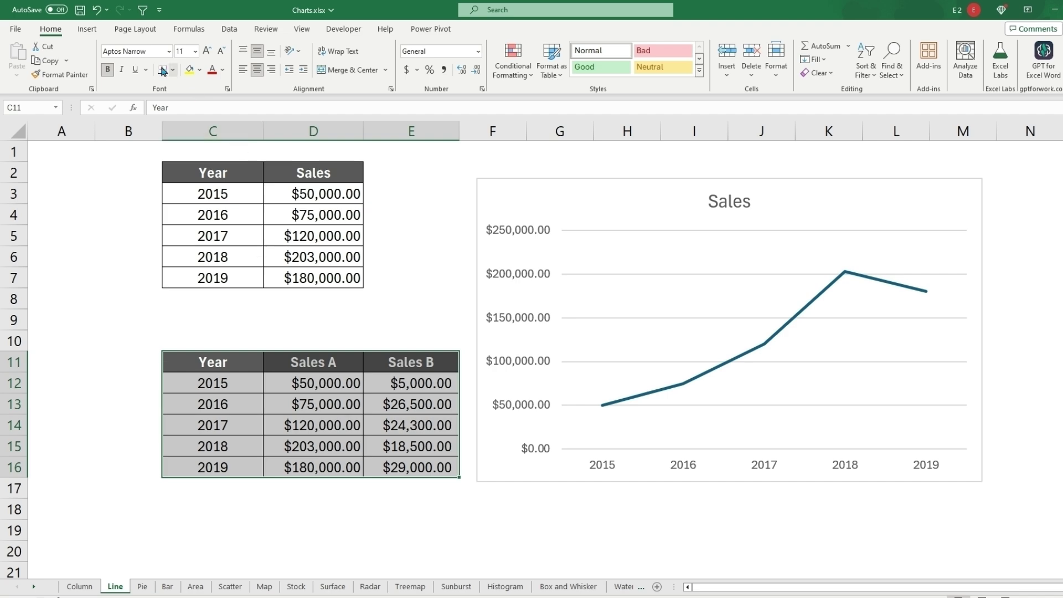
pyautogui.click(87, 29)
pyautogui.click(473, 88)
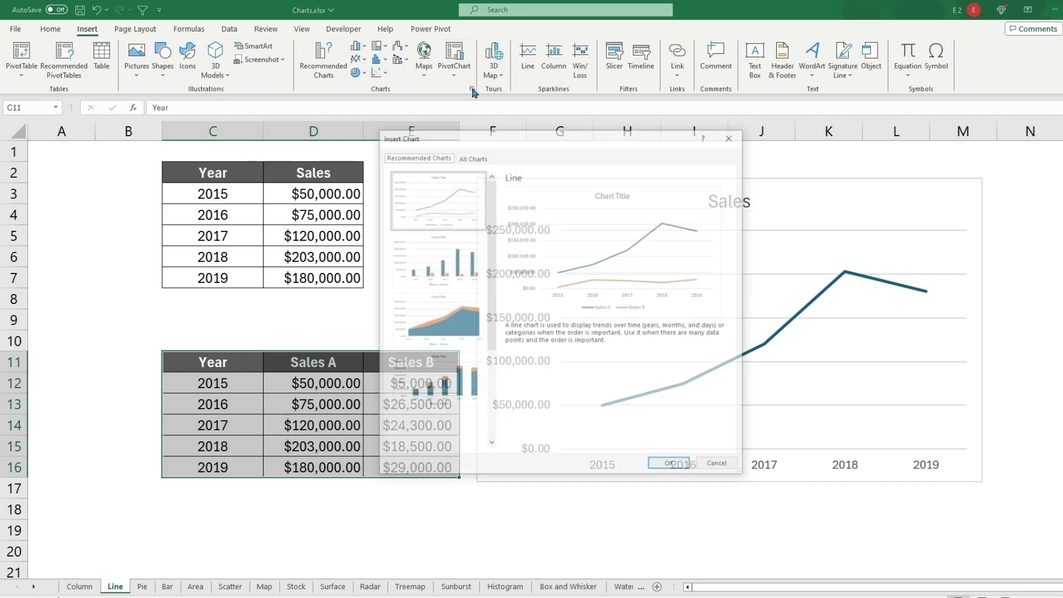
pyautogui.click(469, 156)
pyautogui.click(412, 218)
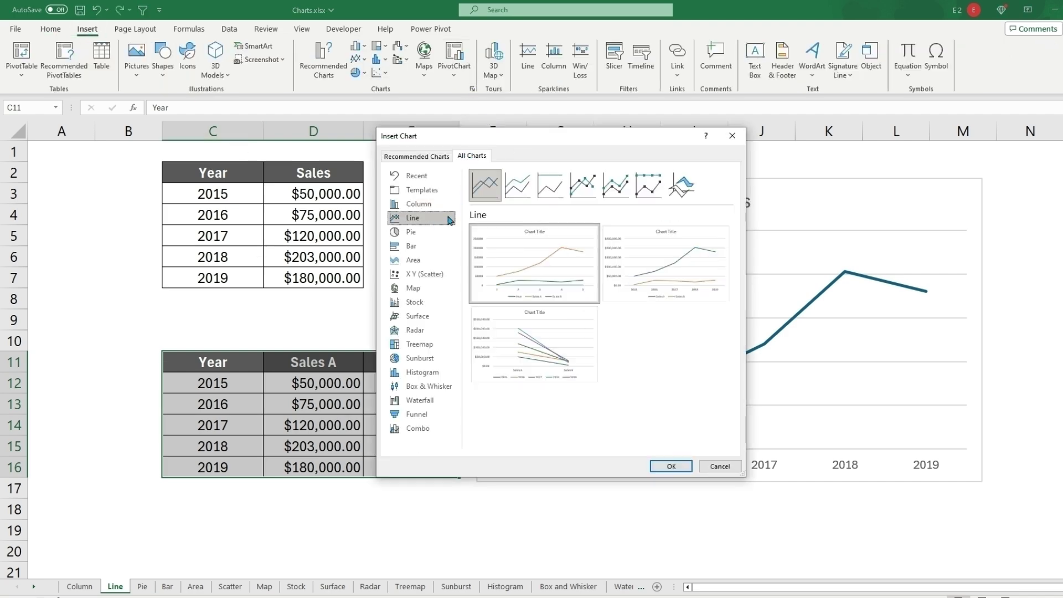
pyautogui.click(518, 185)
pyautogui.click(666, 264)
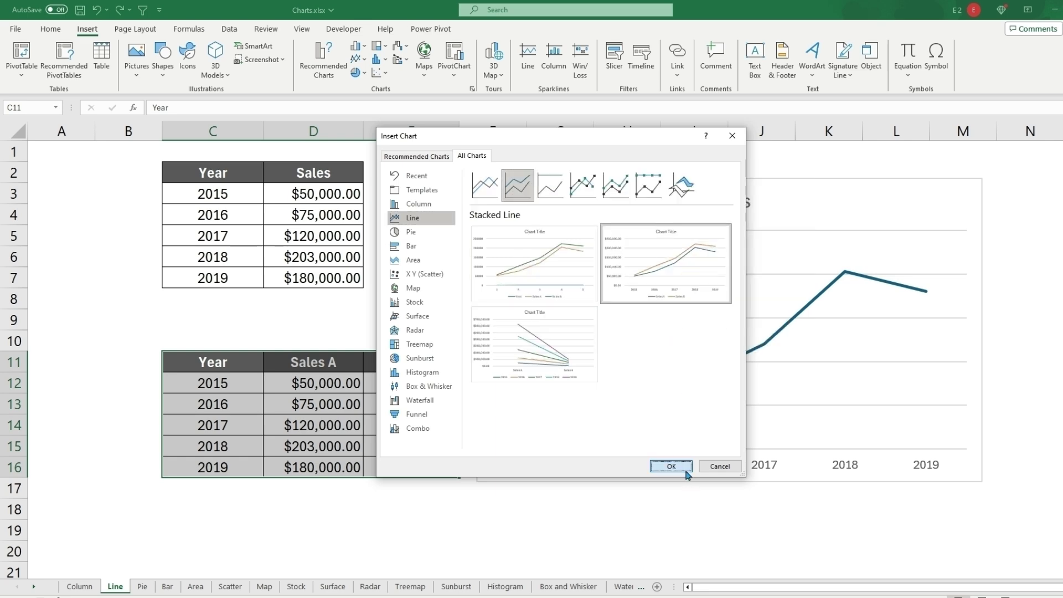
pyautogui.click(671, 466)
pyautogui.moveTo(510, 221); pyautogui.dragTo(635, 201)
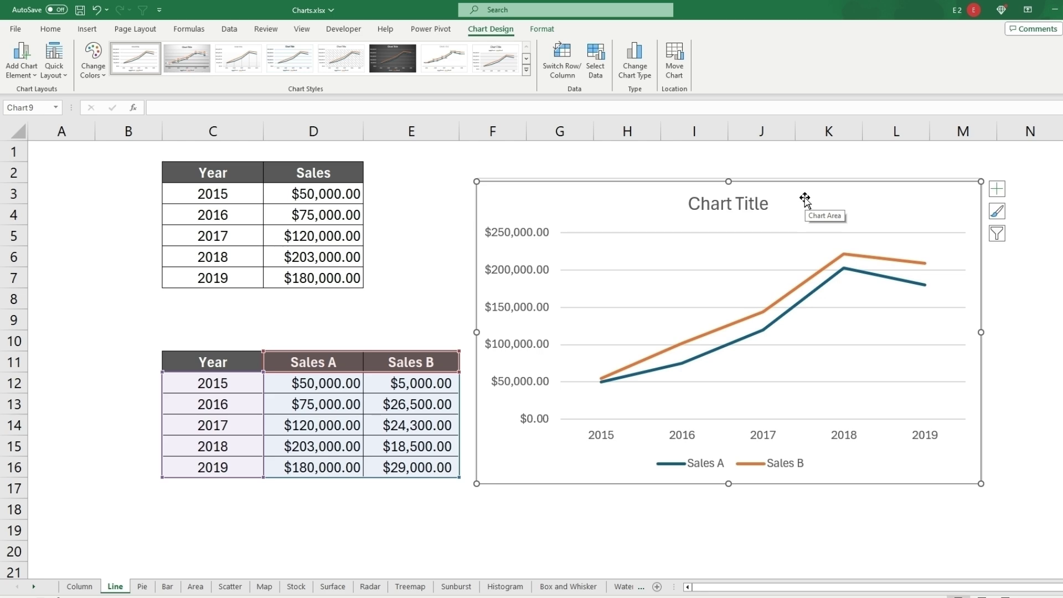
# Insert a pie chart from C2:D7 on the Pie sheet and place it beside the table
pyautogui.hotkey('ctrl', 'pagedown')
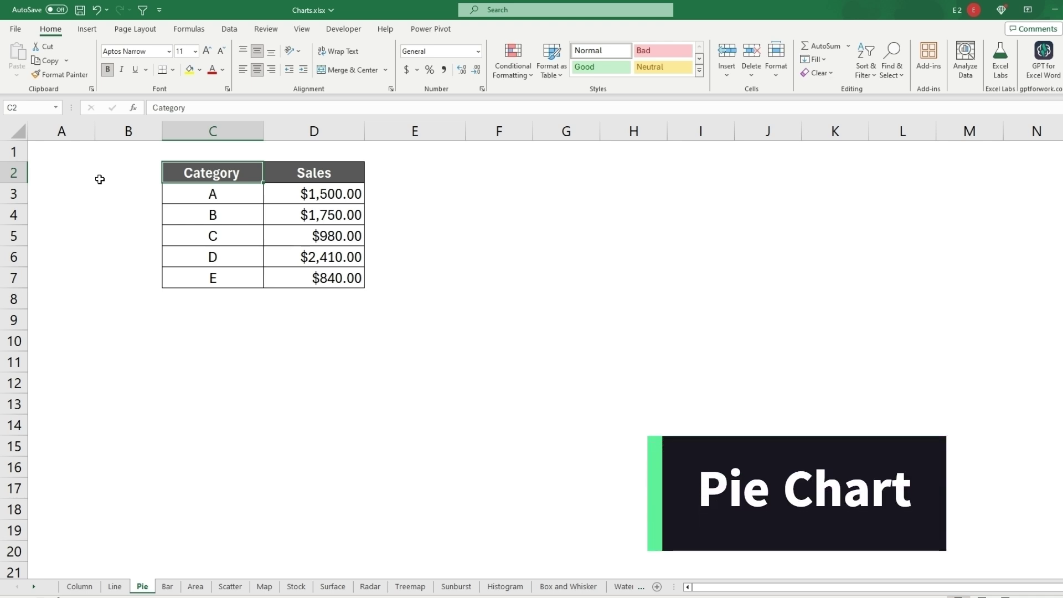
pyautogui.moveTo(299, 175); pyautogui.dragTo(294, 277)
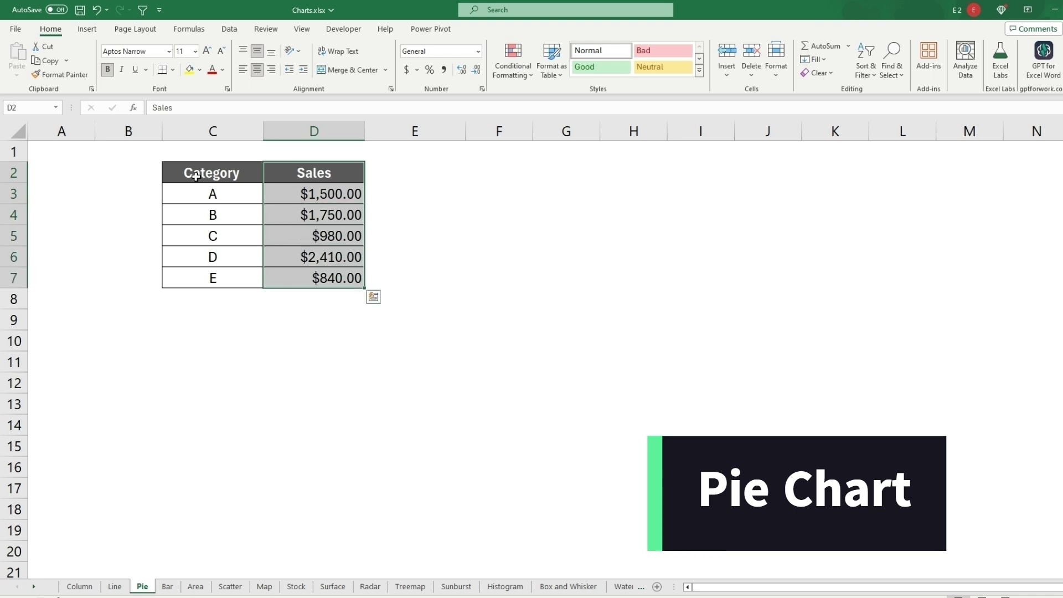
pyautogui.moveTo(197, 178); pyautogui.dragTo(319, 270)
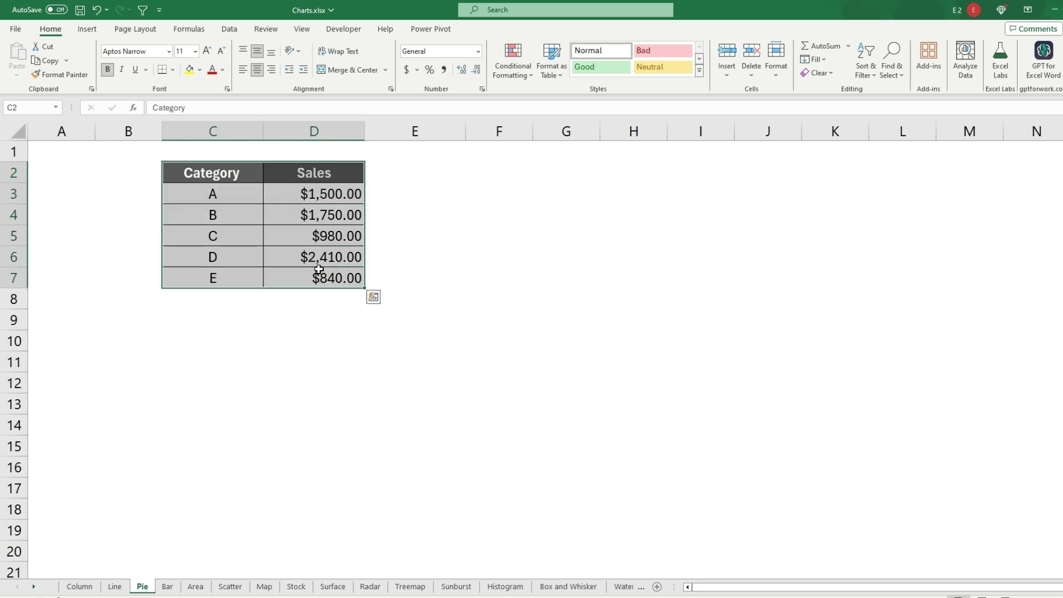
pyautogui.click(87, 29)
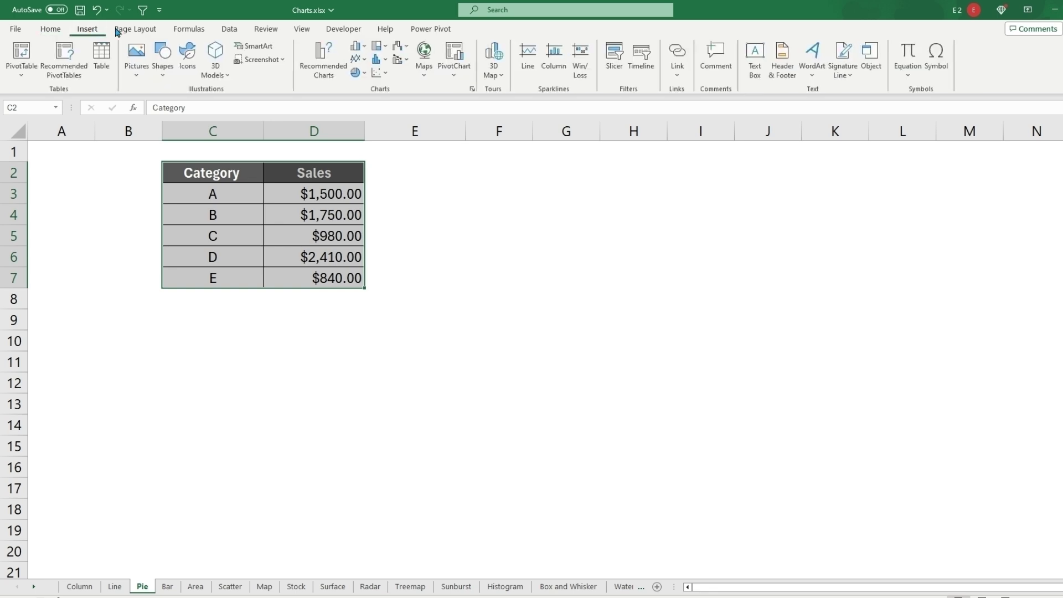
pyautogui.click(475, 88)
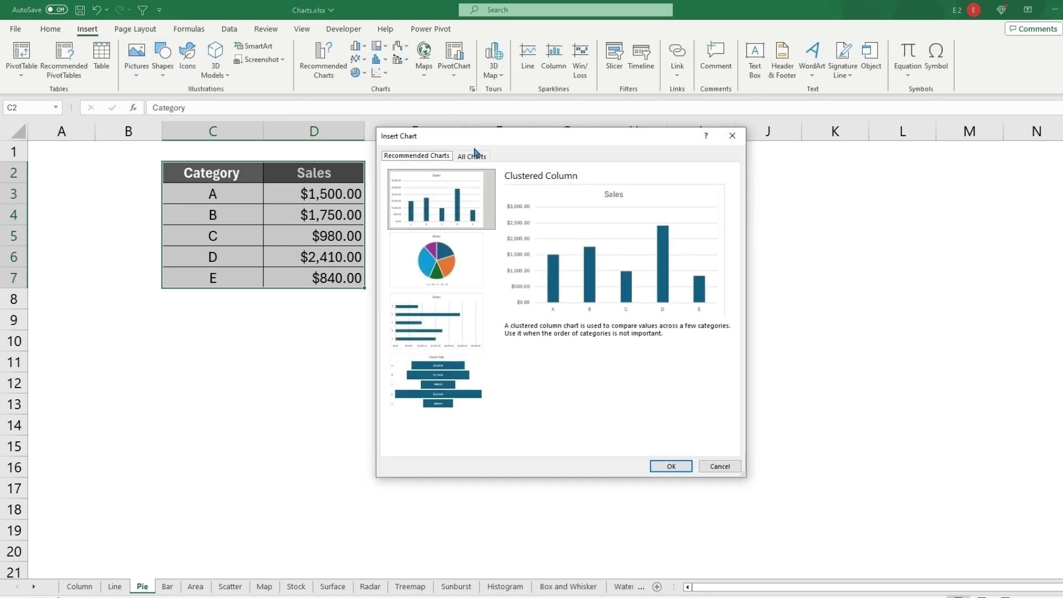
pyautogui.click(477, 157)
pyautogui.click(411, 231)
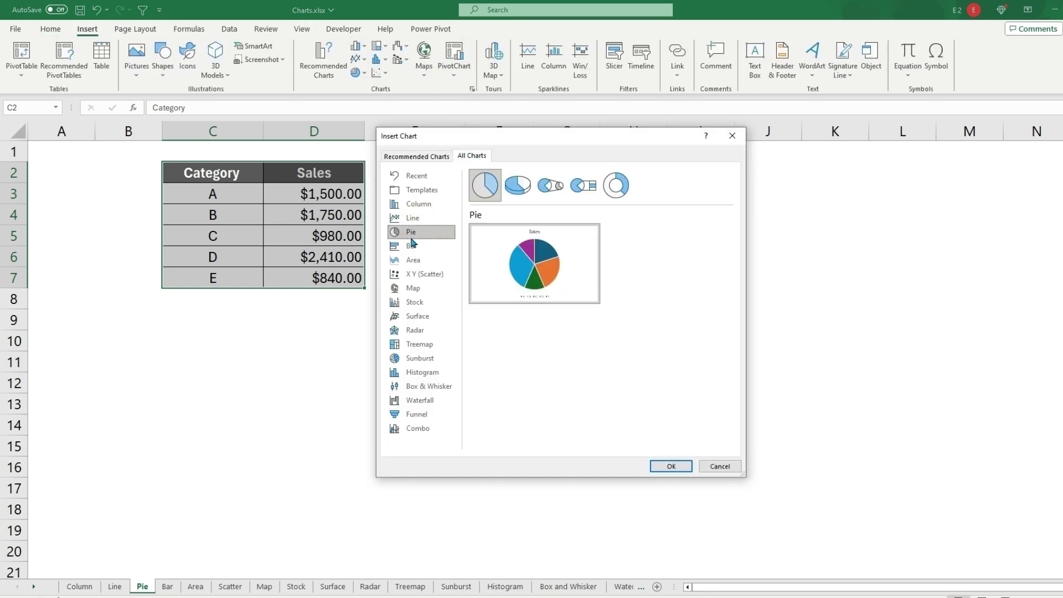
pyautogui.click(673, 470)
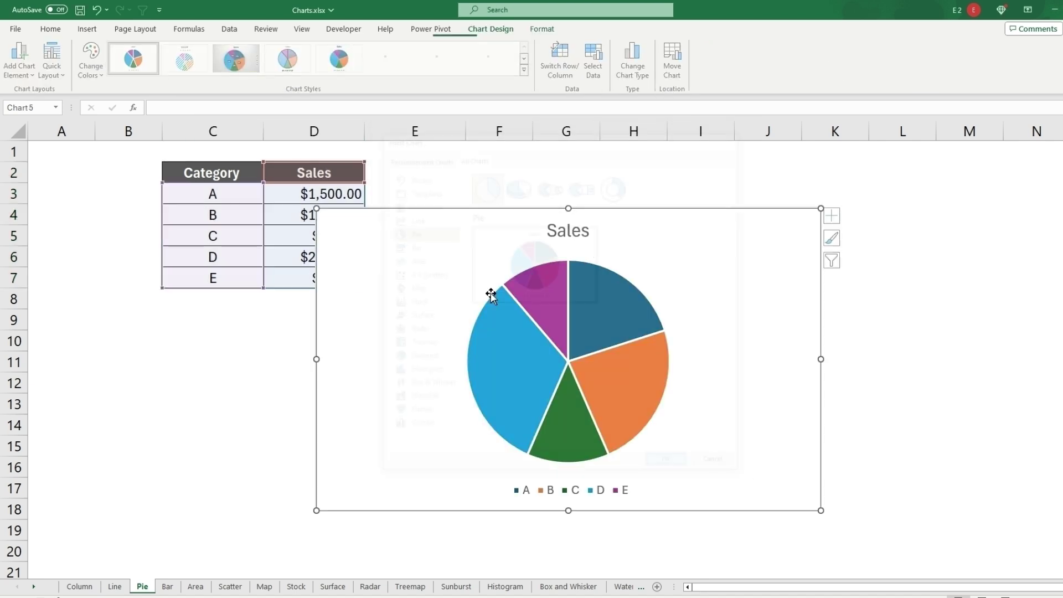
pyautogui.moveTo(389, 211); pyautogui.dragTo(462, 171)
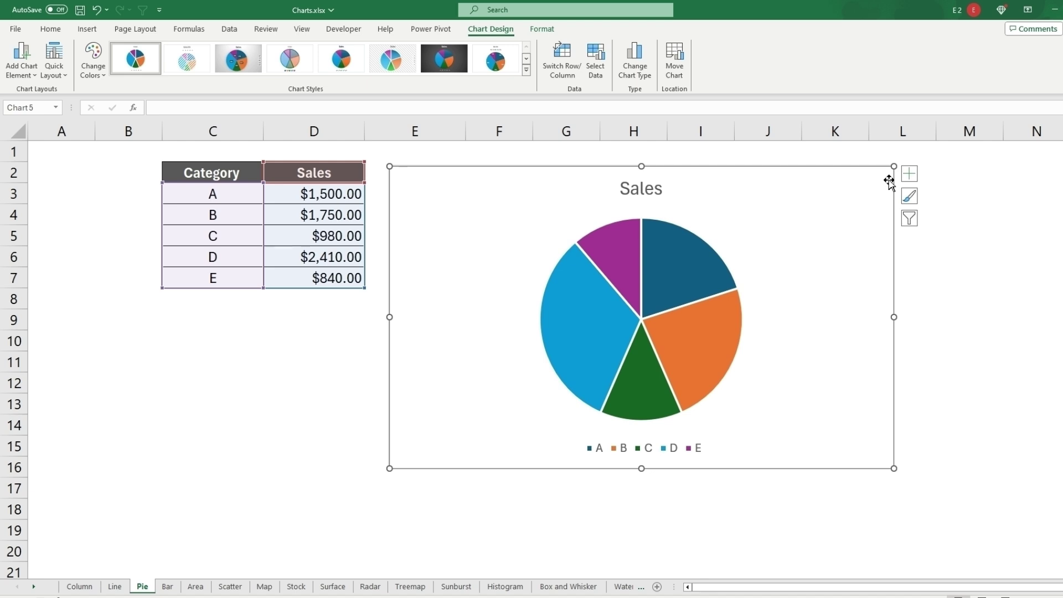
# Add data labels to the pie chart and give them a white fill
pyautogui.click(910, 175)
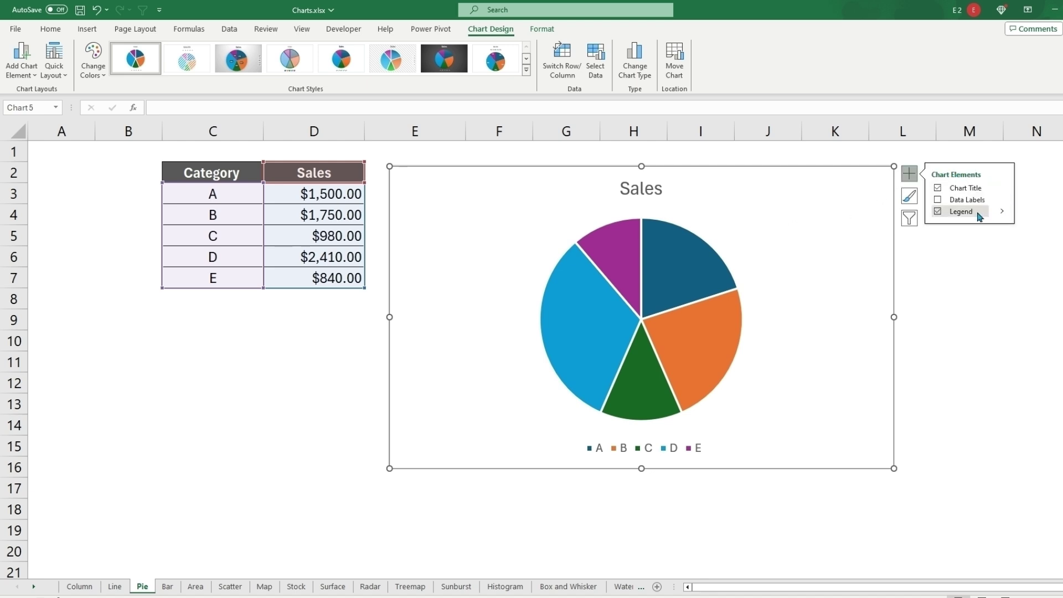
pyautogui.click(937, 200)
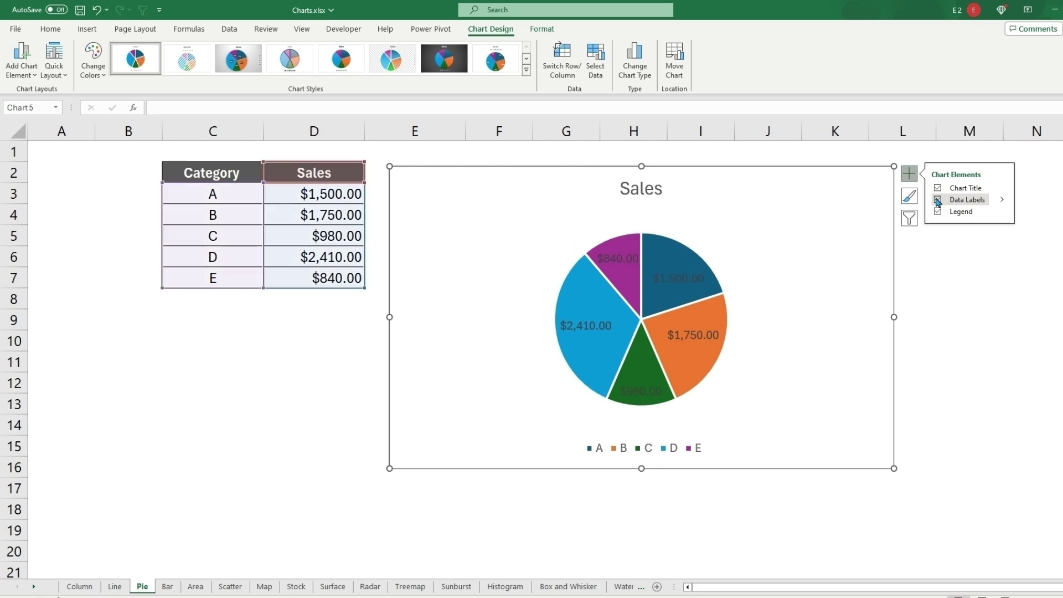
pyautogui.click(624, 268)
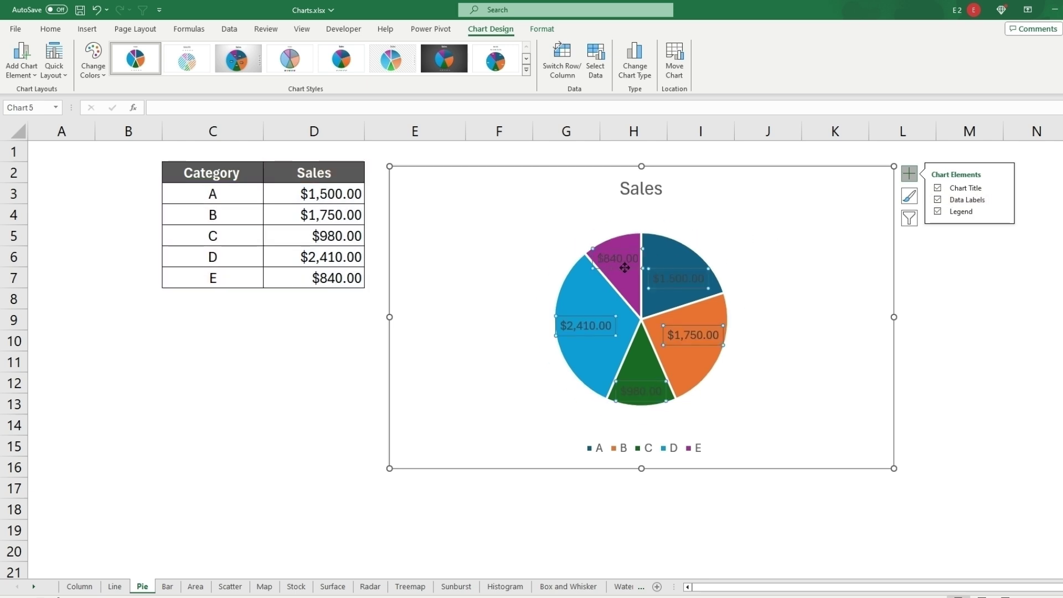
pyautogui.click(49, 30)
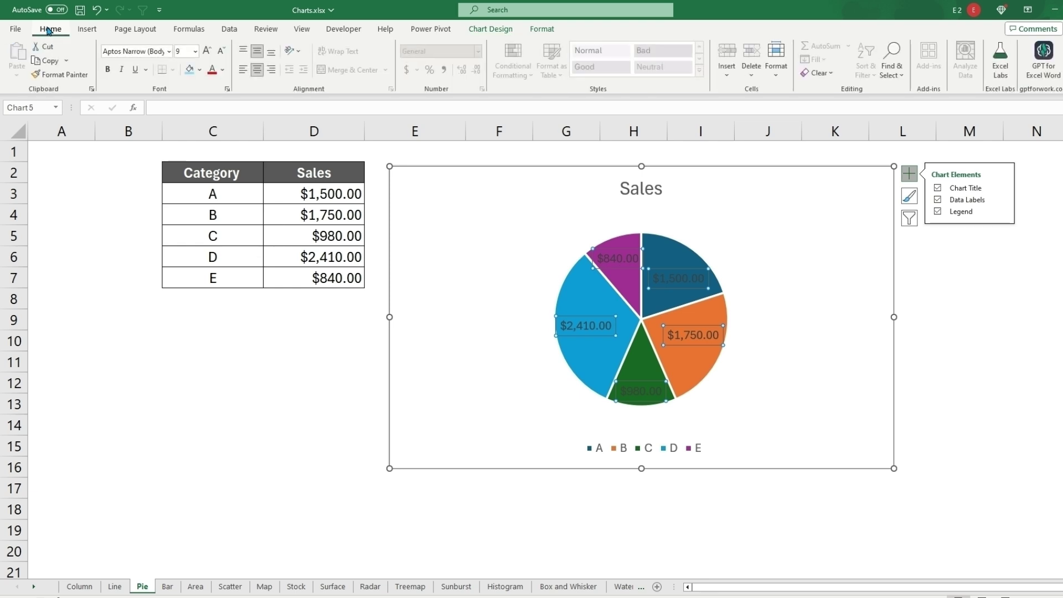
pyautogui.click(200, 72)
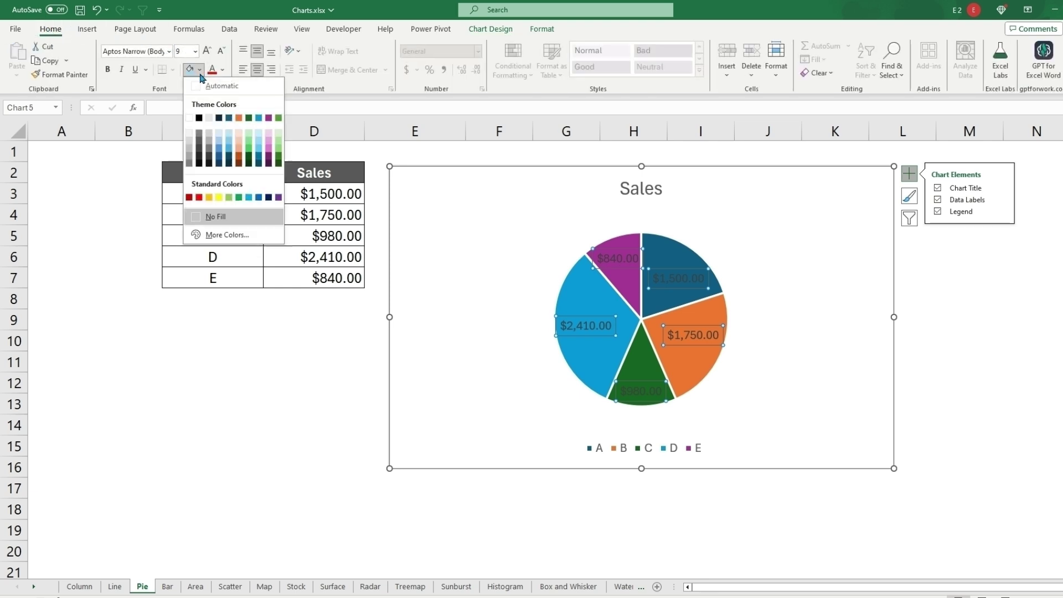
pyautogui.click(193, 117)
pyautogui.click(589, 325)
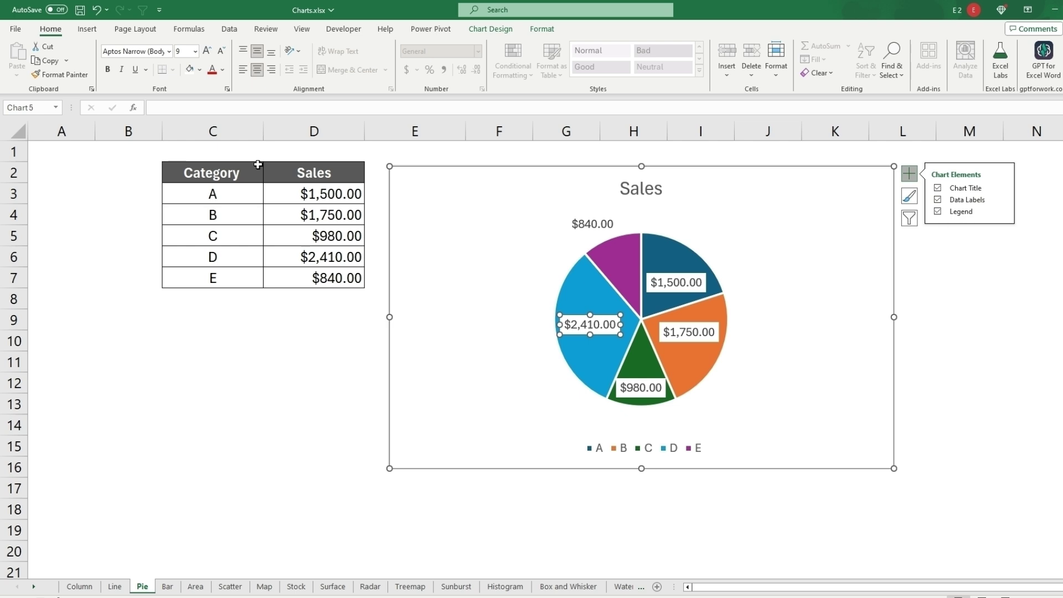
# Insert a Pie of Pie chart from C2:D7 and place it over the first pie chart
pyautogui.moveTo(220, 172); pyautogui.dragTo(294, 220)
pyautogui.moveTo(317, 279); pyautogui.dragTo(311, 279)
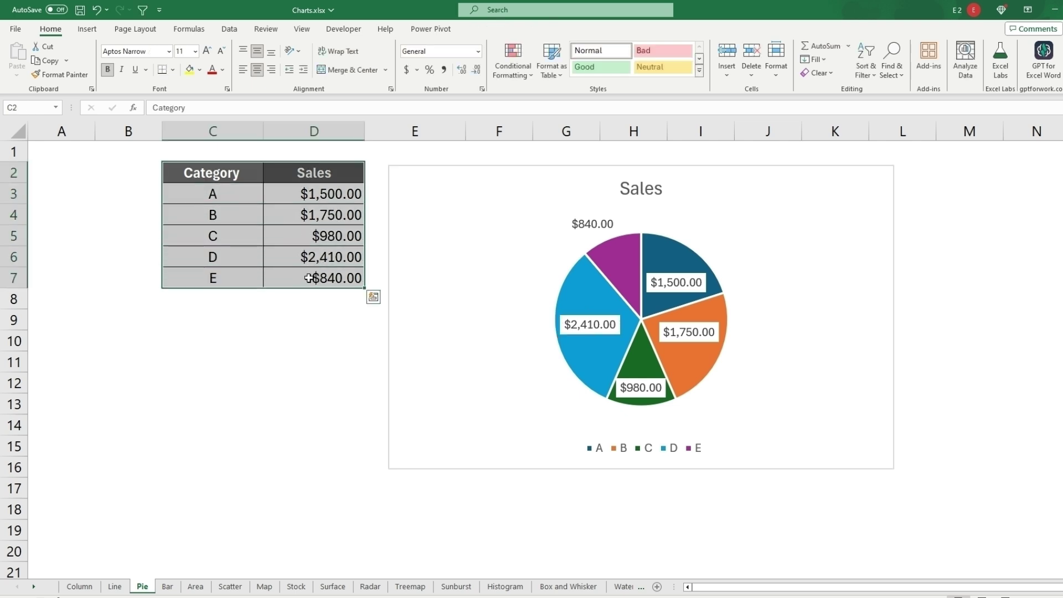
pyautogui.click(87, 29)
pyautogui.click(471, 89)
pyautogui.click(472, 155)
pyautogui.click(415, 232)
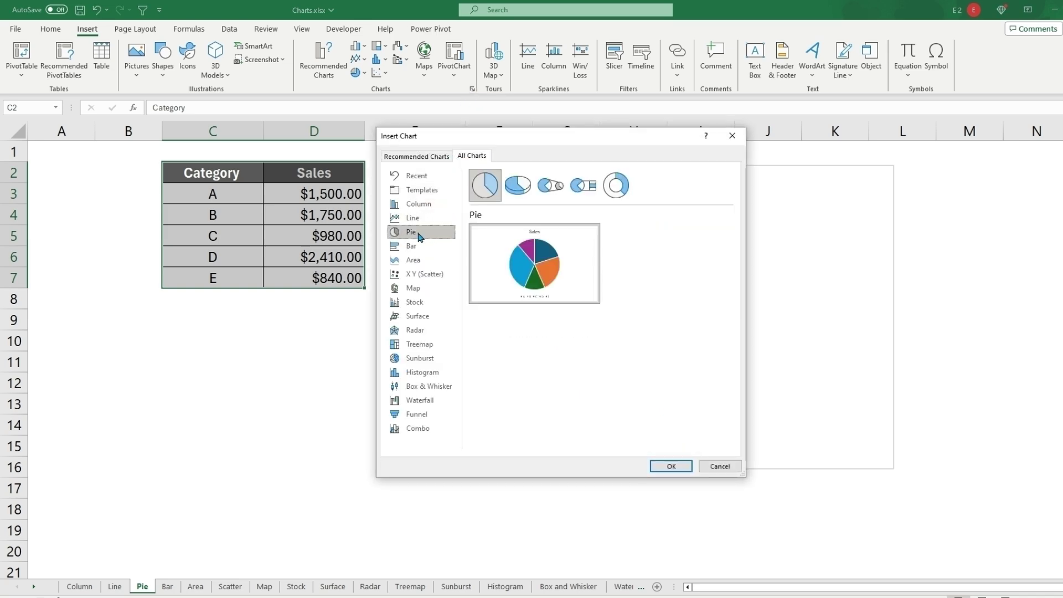
pyautogui.click(517, 185)
pyautogui.click(551, 195)
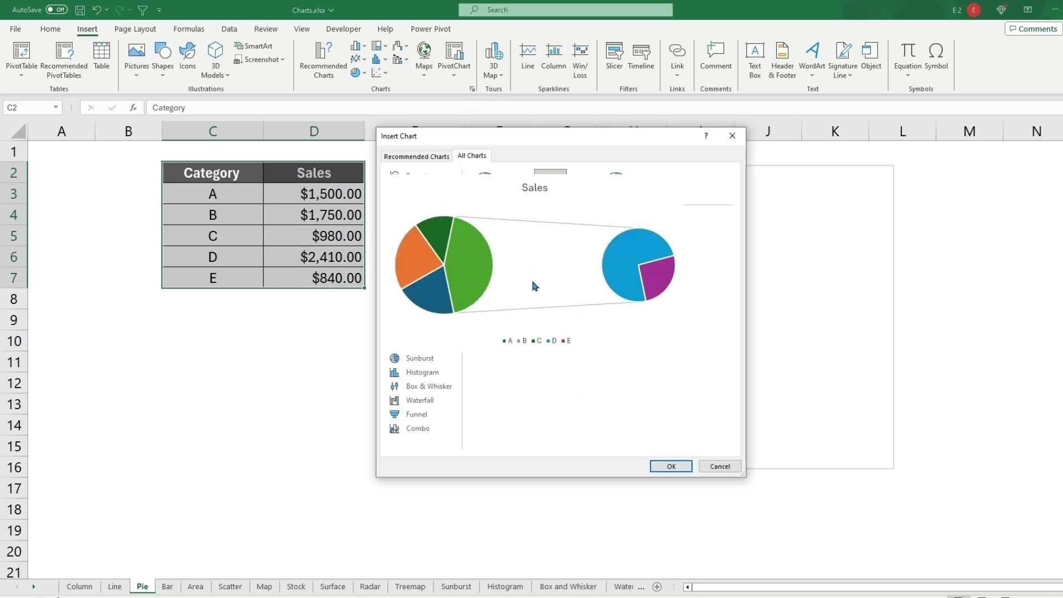
pyautogui.click(671, 466)
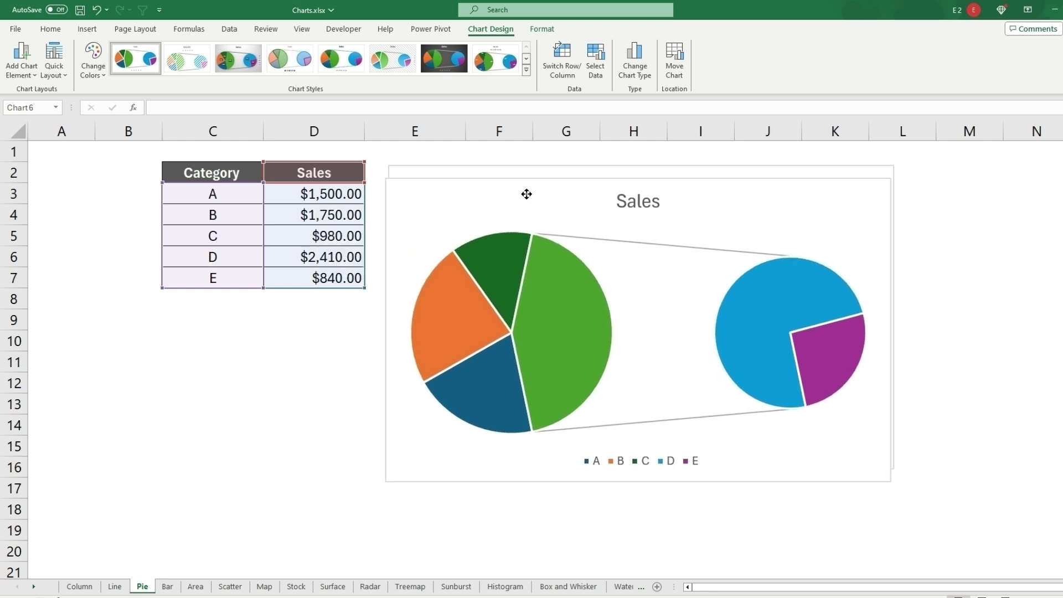
# Add data labels with a white fill to the Pie of Pie chart
pyautogui.click(918, 179)
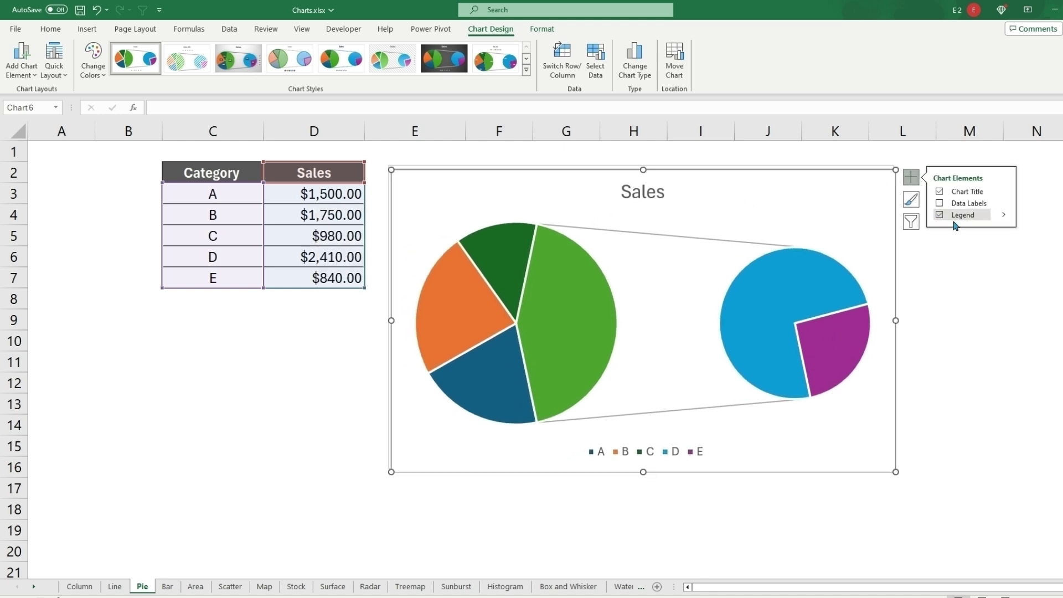
pyautogui.click(940, 203)
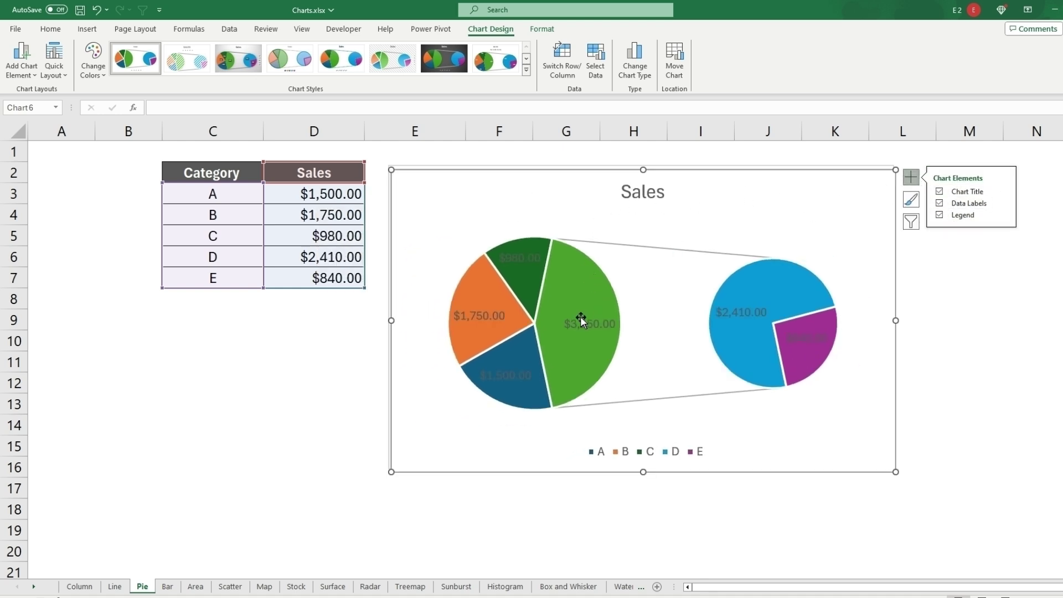
pyautogui.click(50, 29)
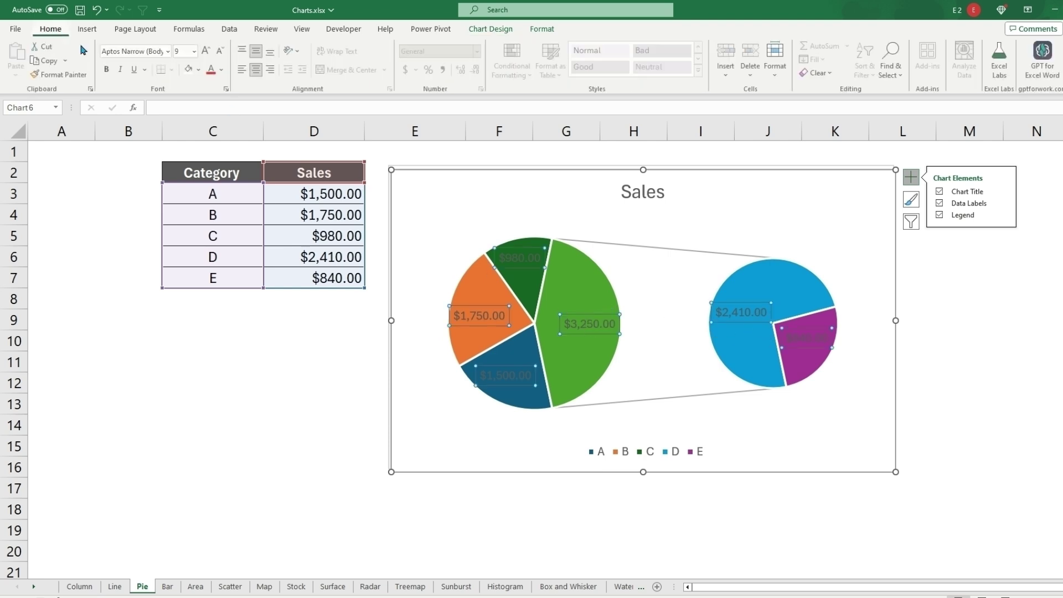
pyautogui.click(506, 247)
pyautogui.press('Escape')
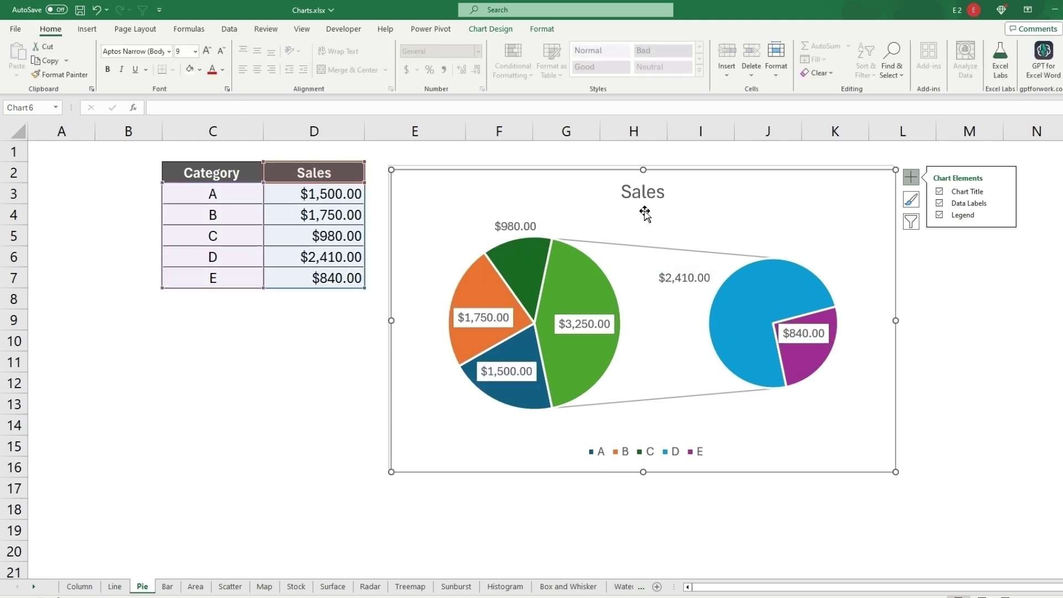
# Split the Pie of Pie series by value, sending values less than 1000 to the second plot
pyautogui.click(524, 258)
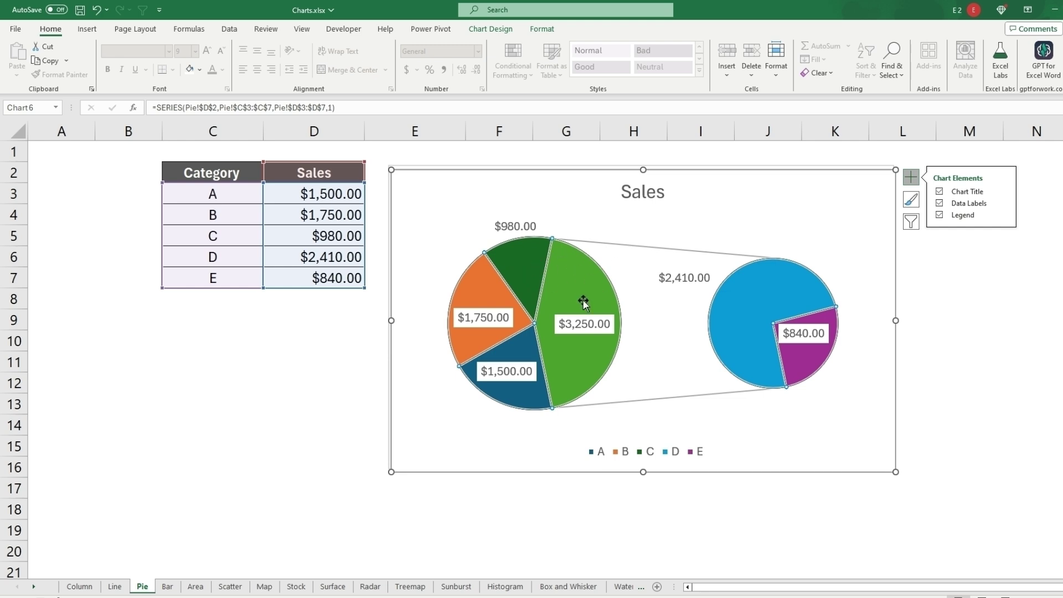
pyautogui.rightClick(527, 261)
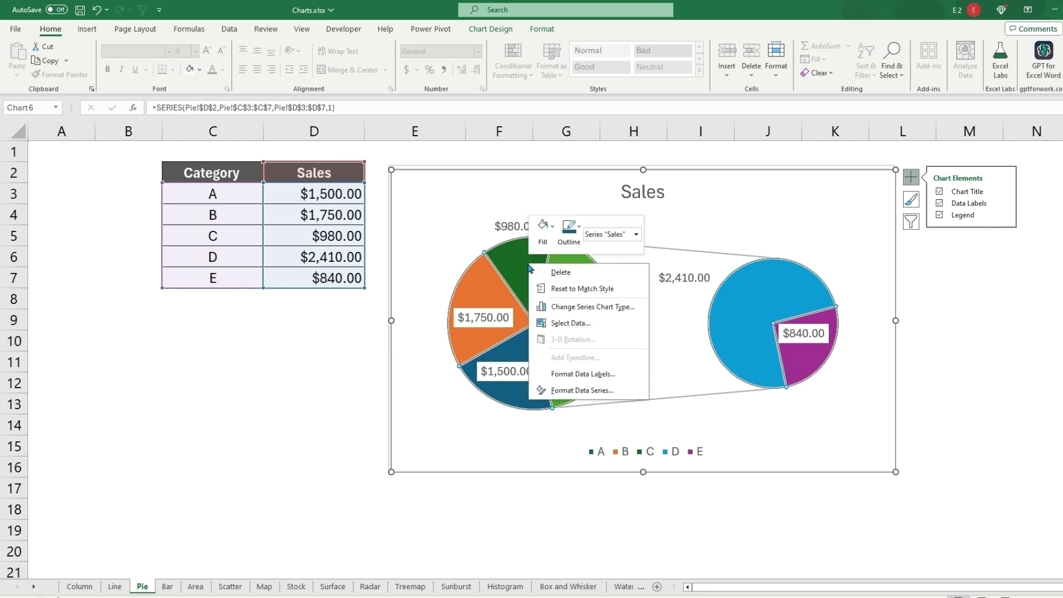
pyautogui.click(568, 391)
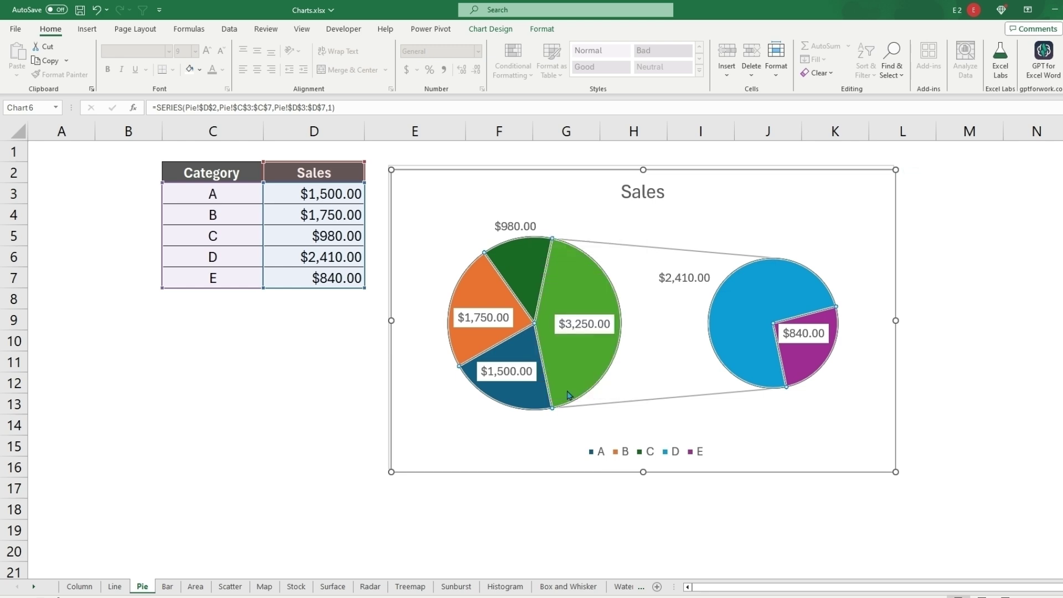
pyautogui.click(1052, 261)
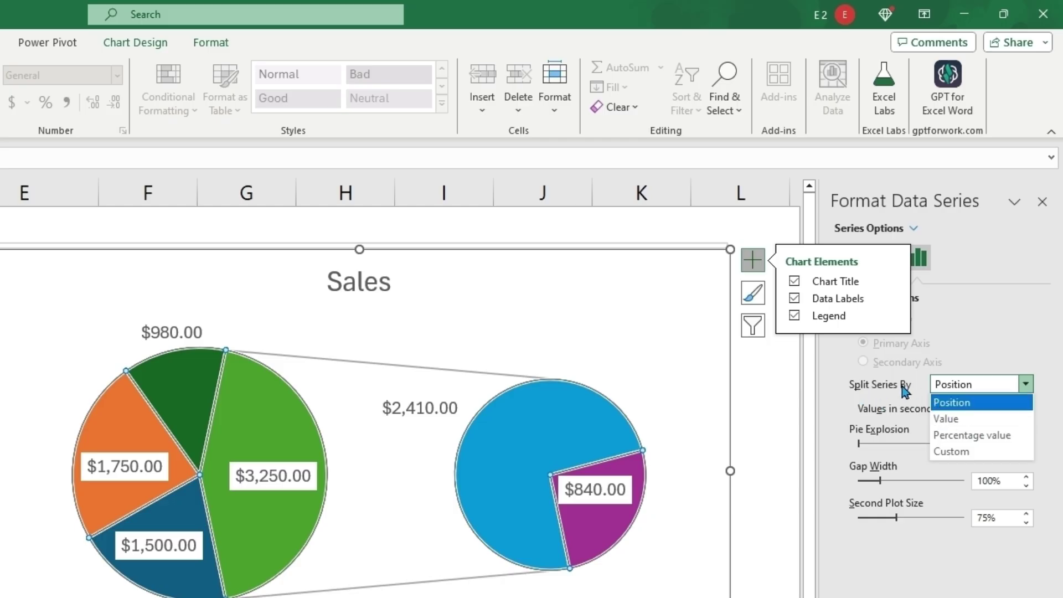
pyautogui.click(946, 418)
pyautogui.click(1000, 407)
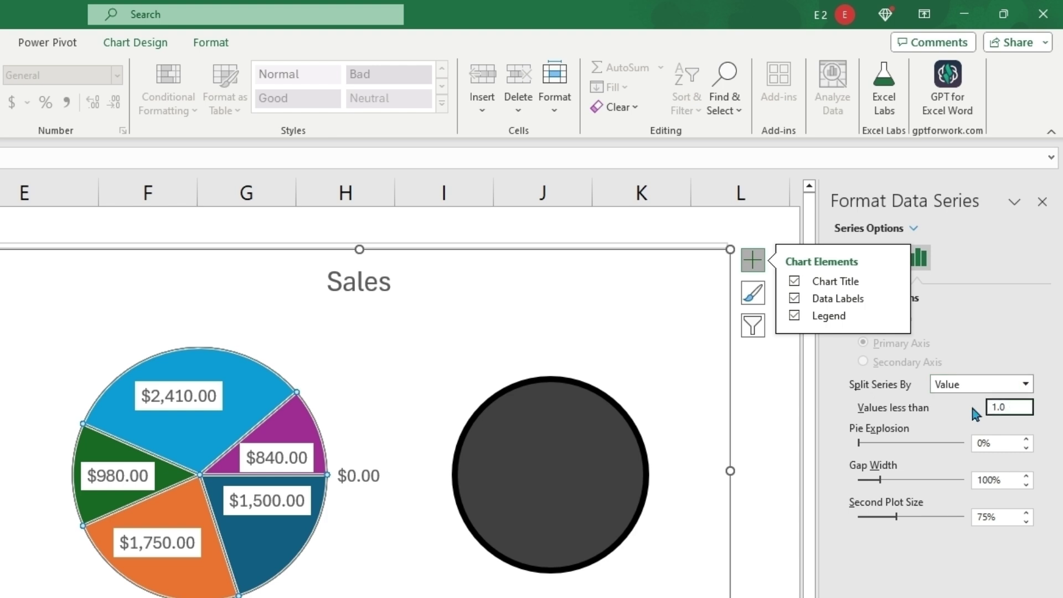
pyautogui.write('1000')
pyautogui.press('Escape')
pyautogui.click(268, 421)
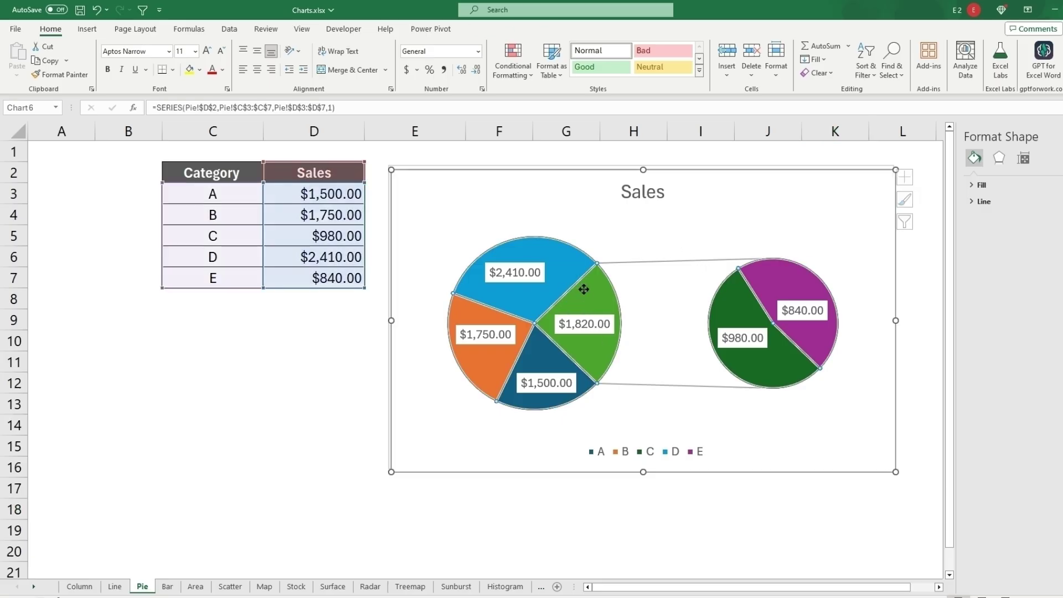
pyautogui.moveTo(194, 176); pyautogui.dragTo(316, 278)
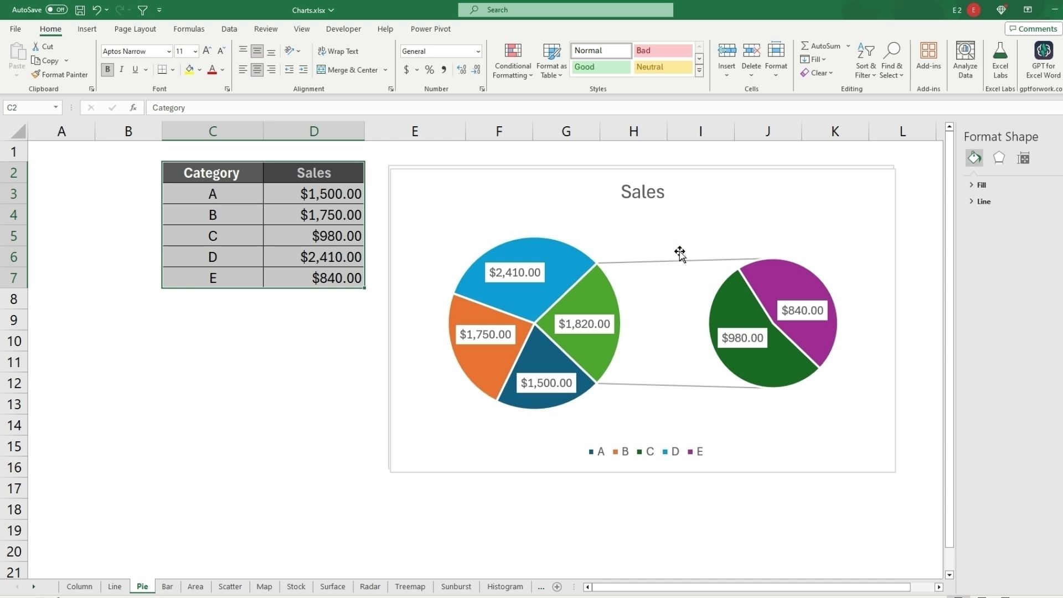
pyautogui.click(740, 237)
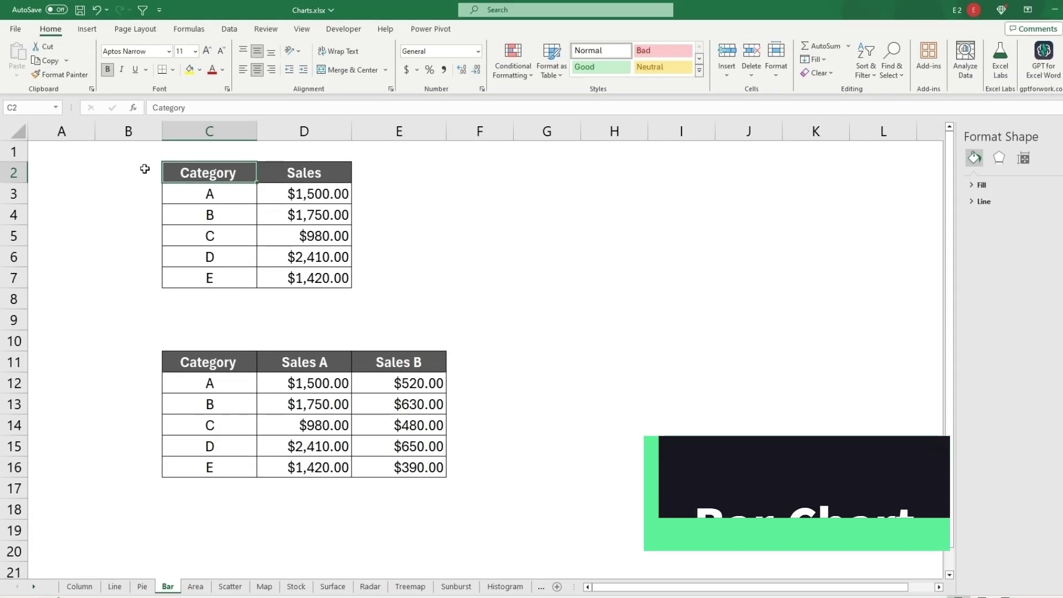
# Insert a clustered bar chart from C2:D7 on the Bar sheet and place it beside the tables
pyautogui.moveTo(174, 171); pyautogui.dragTo(311, 277)
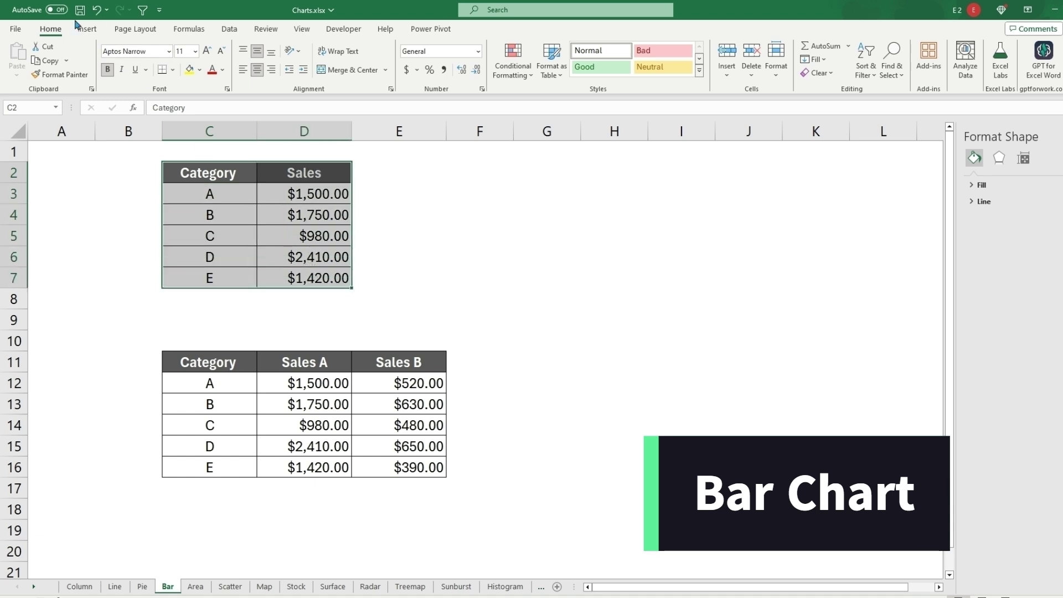
pyautogui.click(88, 32)
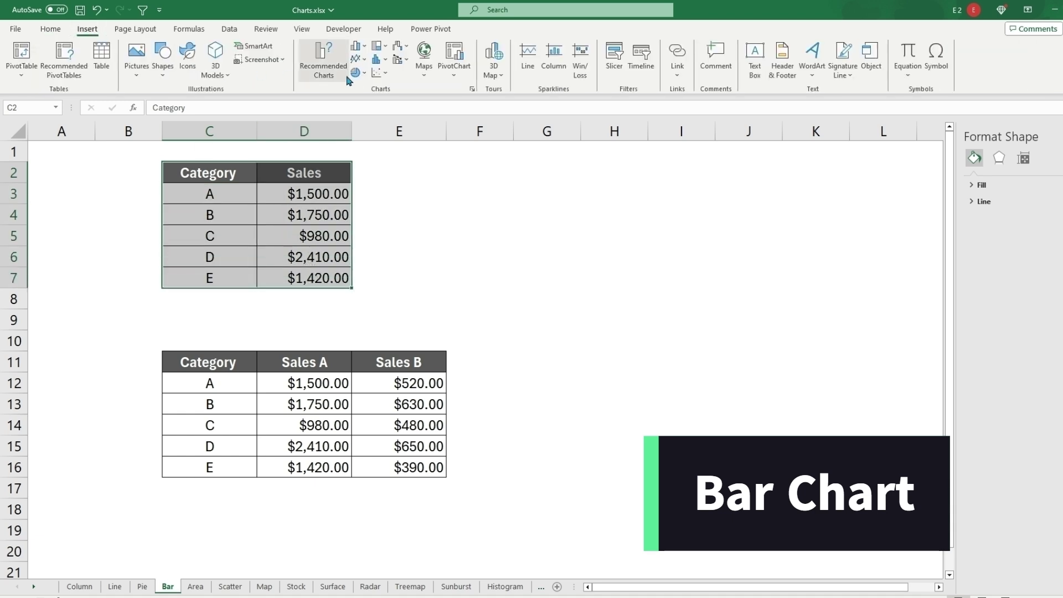
pyautogui.click(471, 90)
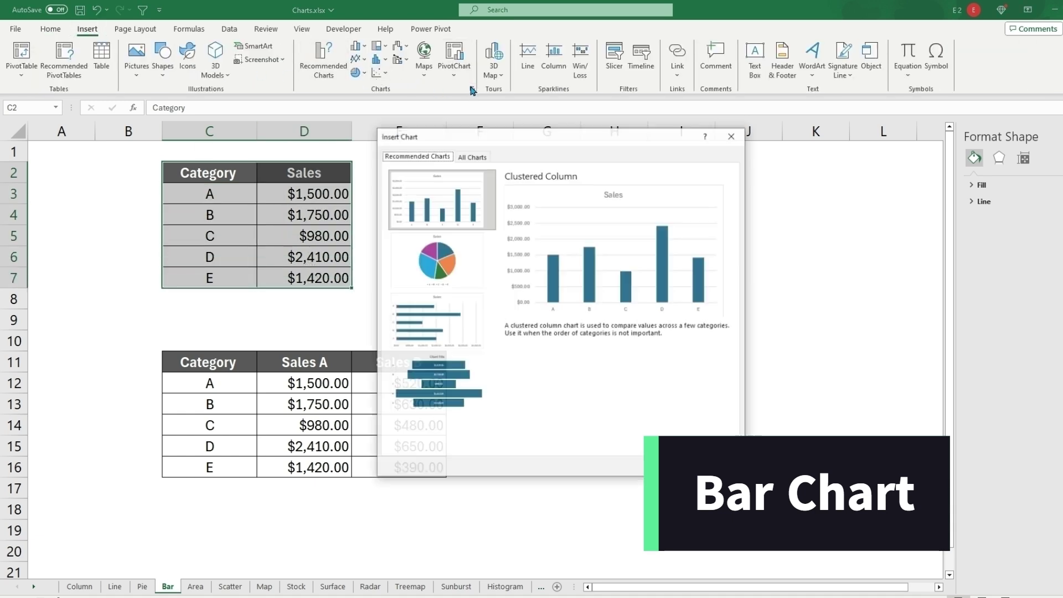
pyautogui.click(468, 155)
pyautogui.click(411, 246)
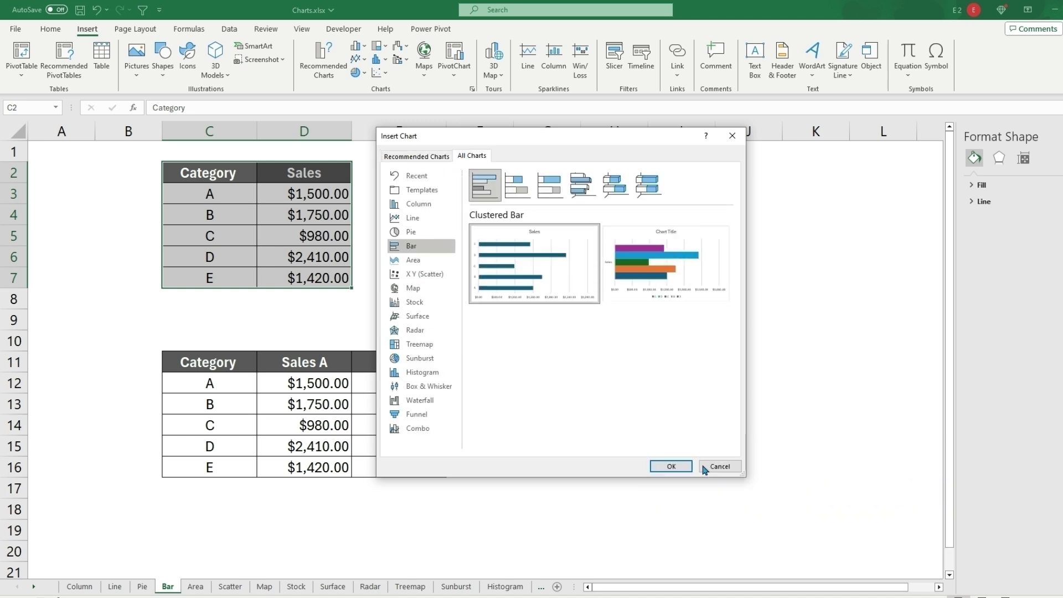
pyautogui.click(679, 471)
pyautogui.moveTo(465, 225); pyautogui.dragTo(637, 169)
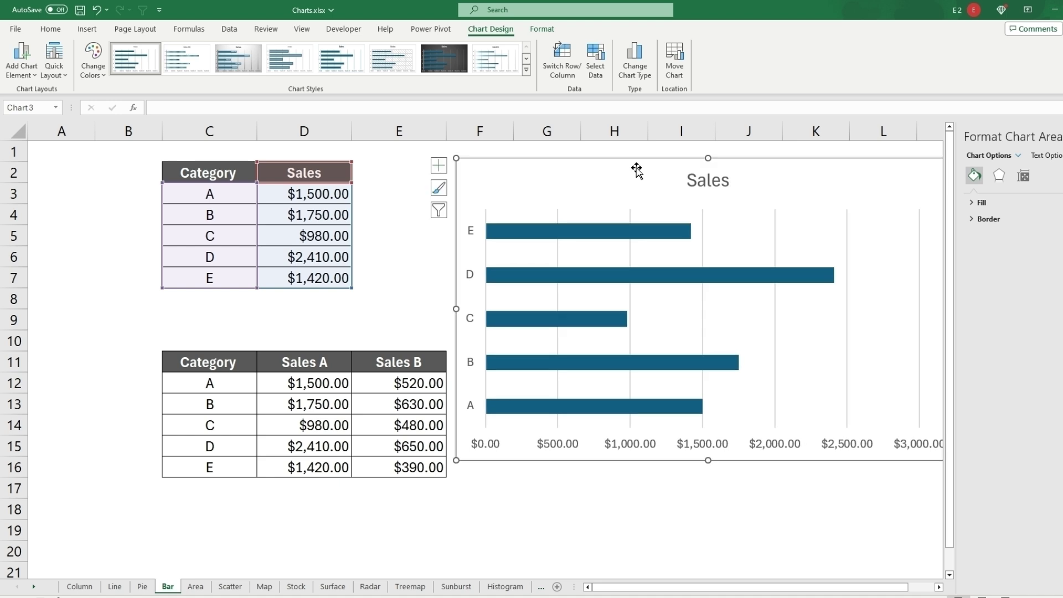
# Insert a stacked bar chart from C11:E16 and place it over the first bar chart
pyautogui.moveTo(187, 360); pyautogui.dragTo(427, 465)
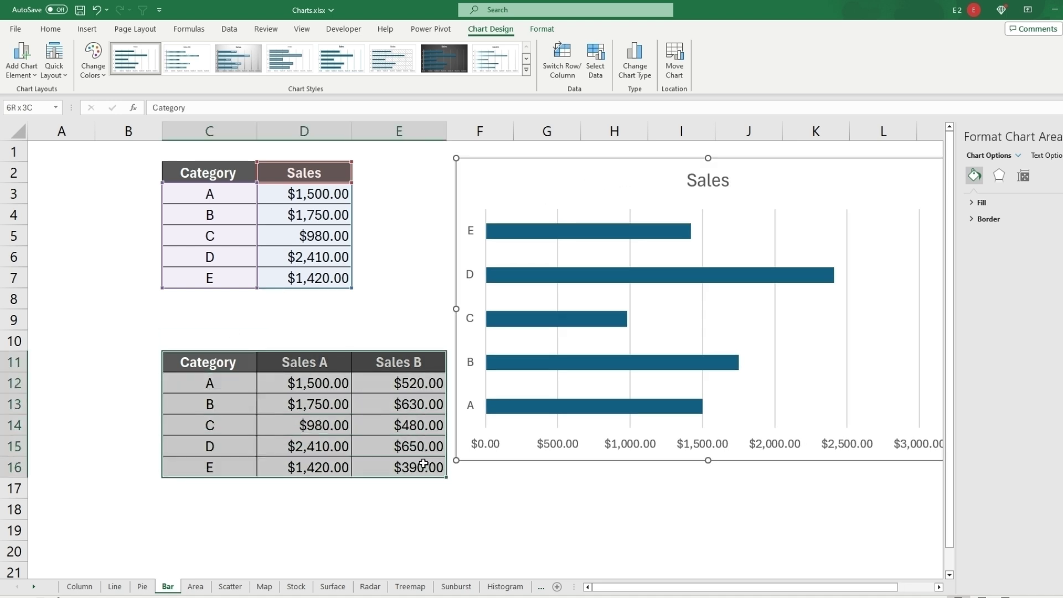
pyautogui.click(87, 29)
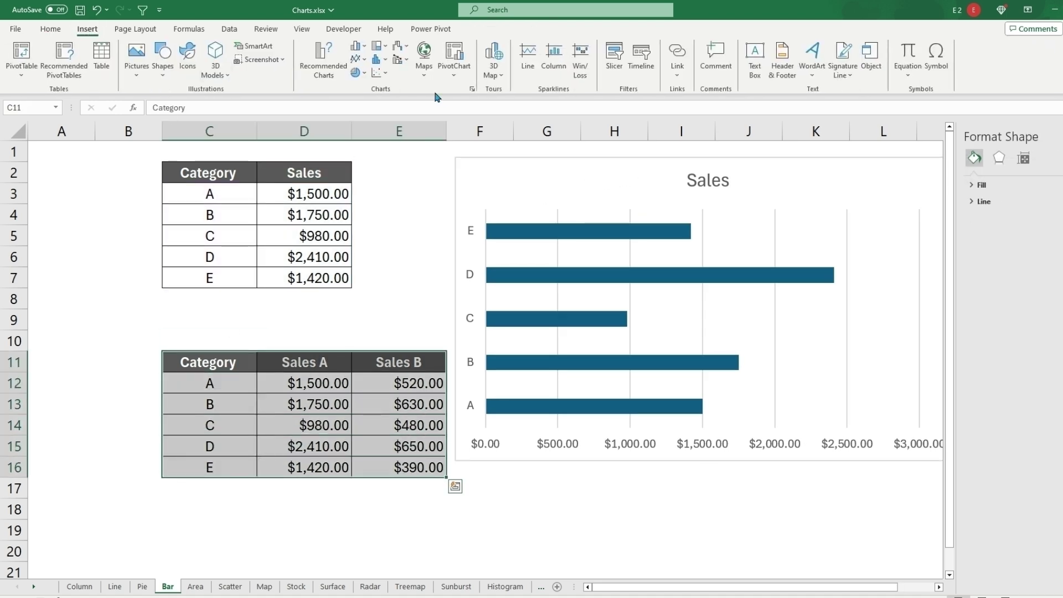
pyautogui.click(473, 89)
pyautogui.click(472, 156)
pyautogui.click(411, 246)
pyautogui.click(520, 188)
pyautogui.click(668, 466)
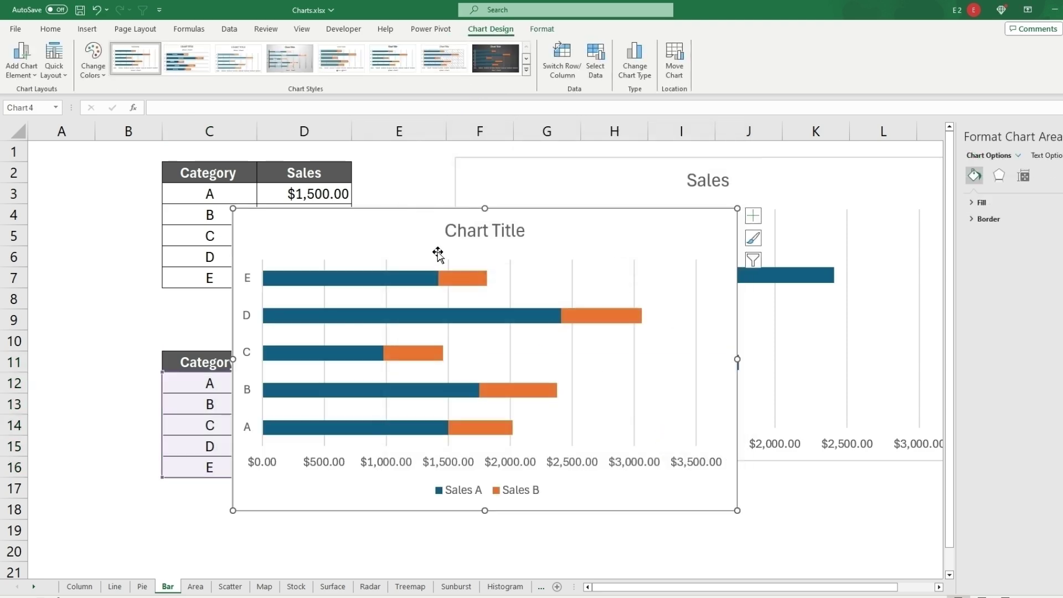
pyautogui.moveTo(379, 235); pyautogui.dragTo(593, 178)
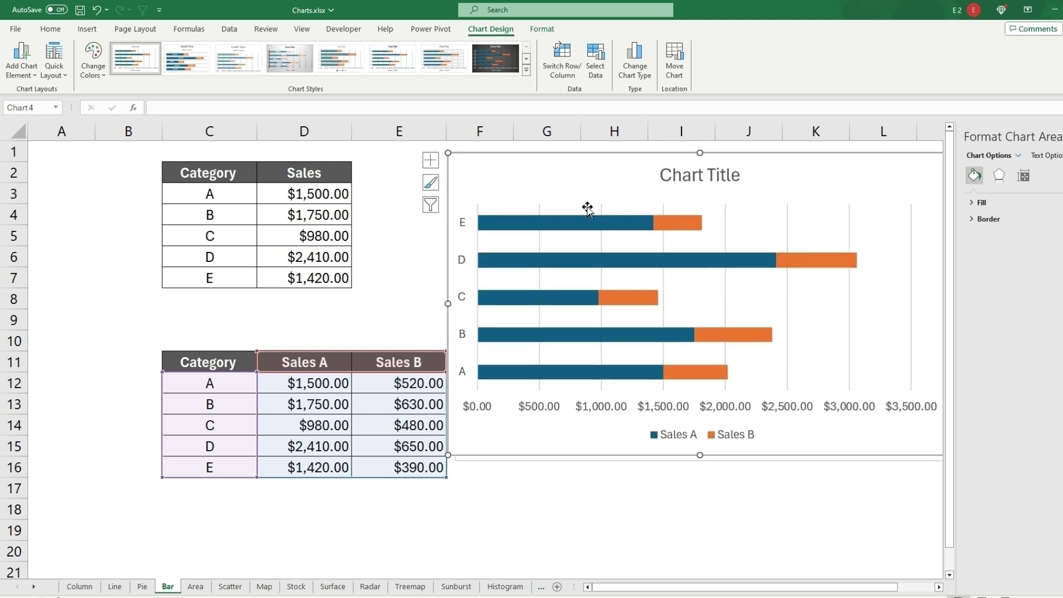
pyautogui.moveTo(588, 232)
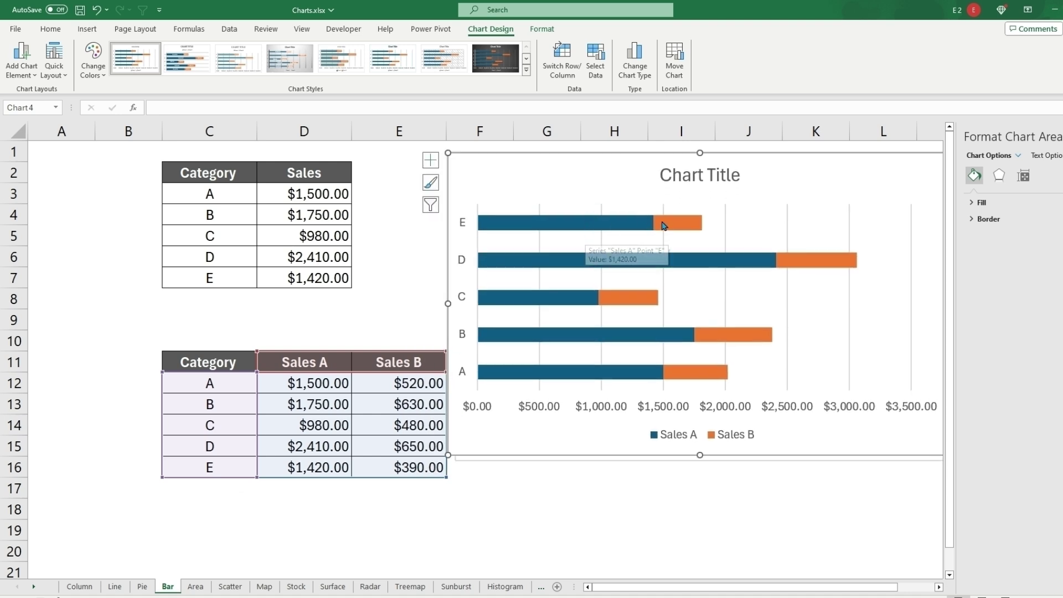
pyautogui.moveTo(664, 226)
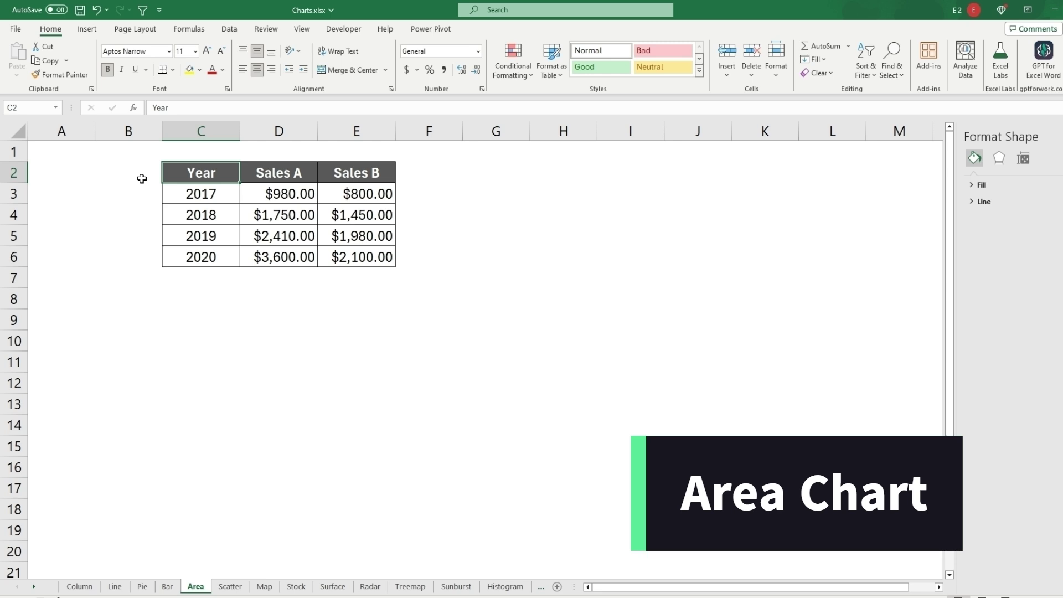
# Insert a standard area chart from C2:E6 on the Area sheet, plotting Sales A and Sales B by year, beside the table
pyautogui.moveTo(180, 173); pyautogui.dragTo(355, 257)
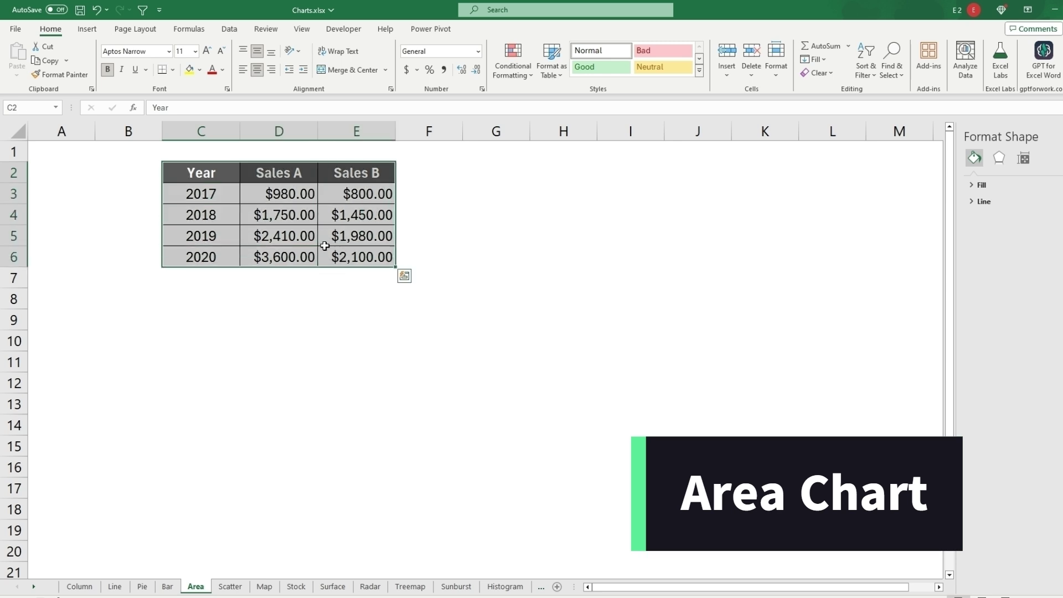
pyautogui.click(88, 29)
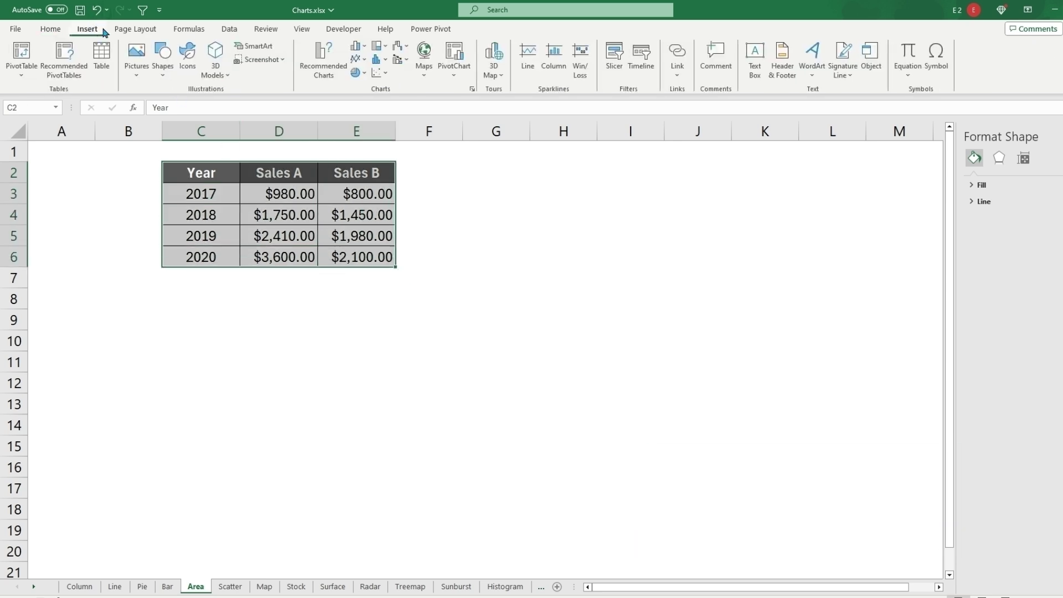
pyautogui.click(472, 89)
pyautogui.click(459, 158)
pyautogui.click(413, 260)
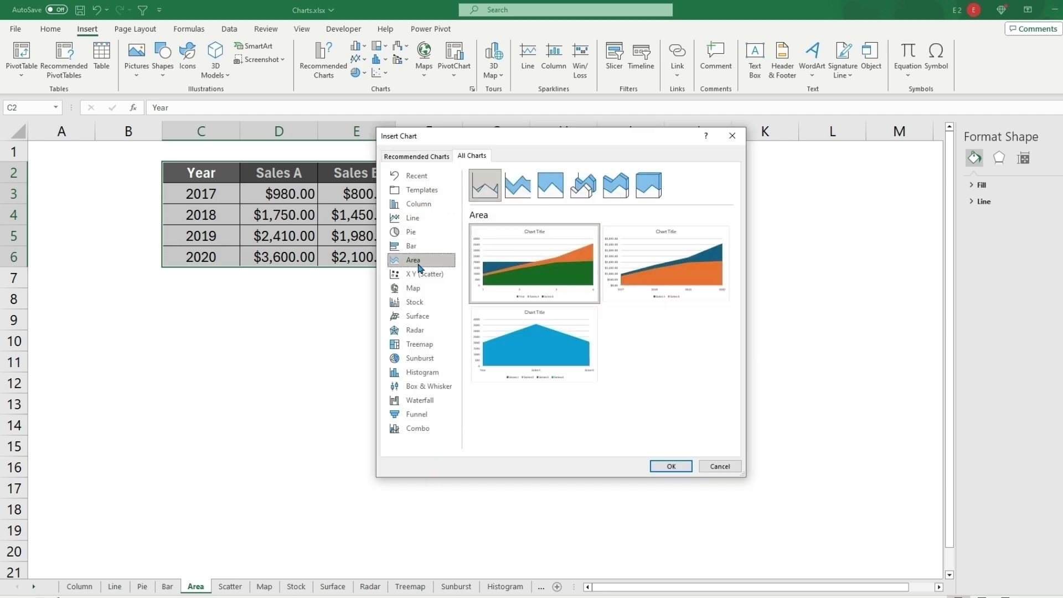
pyautogui.click(718, 290)
pyautogui.click(674, 469)
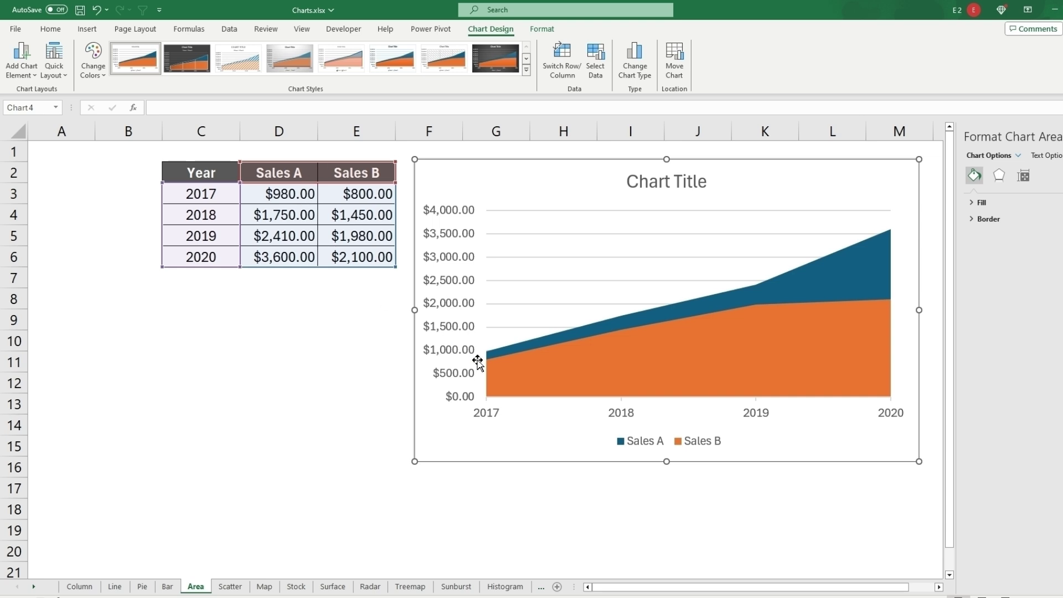
pyautogui.moveTo(363, 194); pyautogui.dragTo(204, 186)
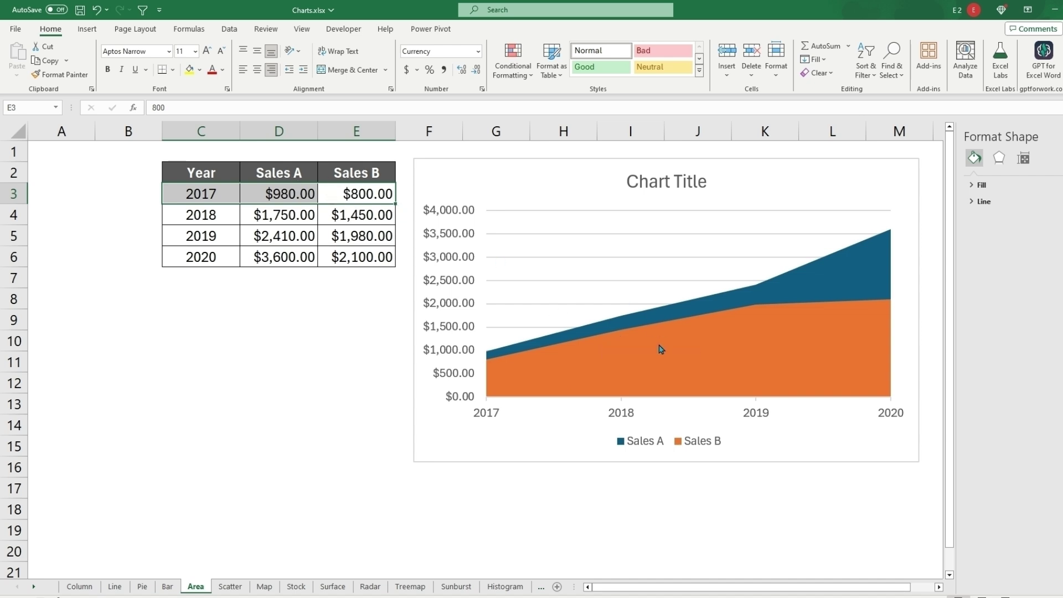
# Insert a stacked area chart from C2:E6 with years on the horizontal axis and place it over the first area chart
pyautogui.moveTo(196, 171); pyautogui.dragTo(382, 259)
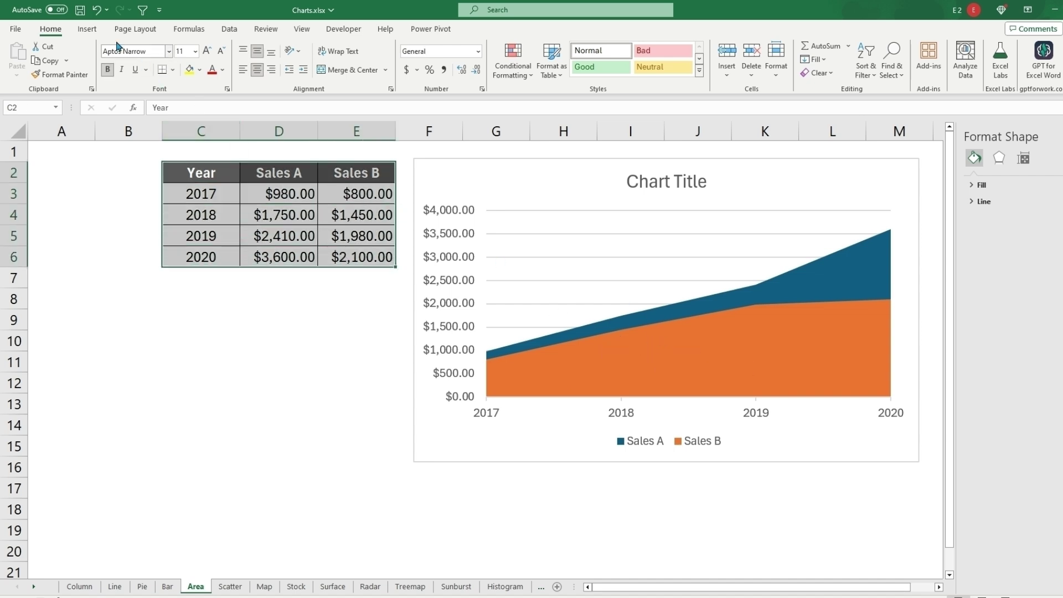
pyautogui.click(87, 29)
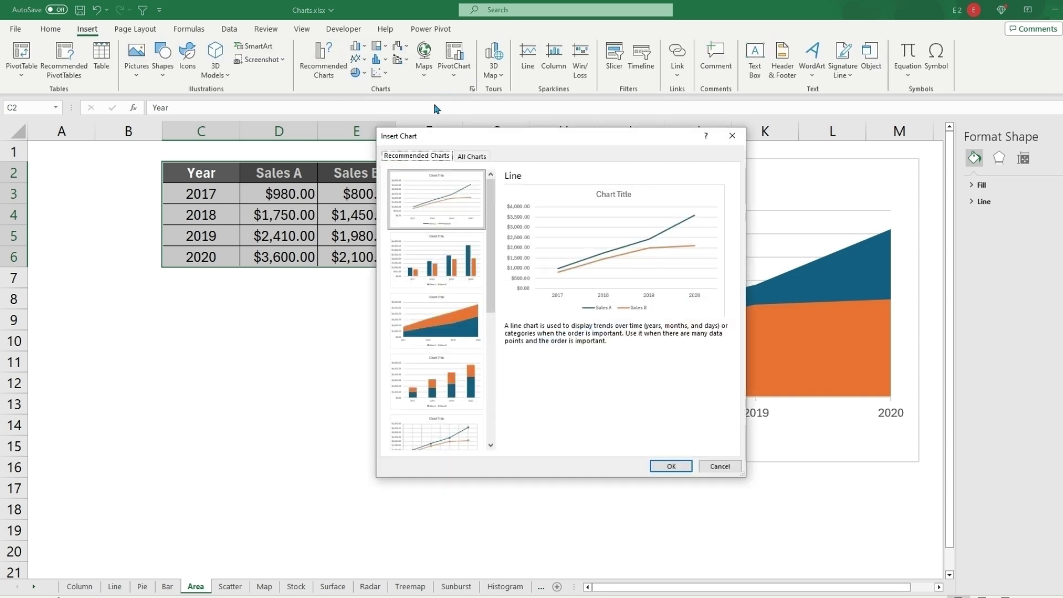
pyautogui.click(471, 156)
pyautogui.click(414, 260)
pyautogui.click(515, 191)
pyautogui.click(700, 316)
pyautogui.click(672, 466)
pyautogui.moveTo(443, 244); pyautogui.dragTo(592, 192)
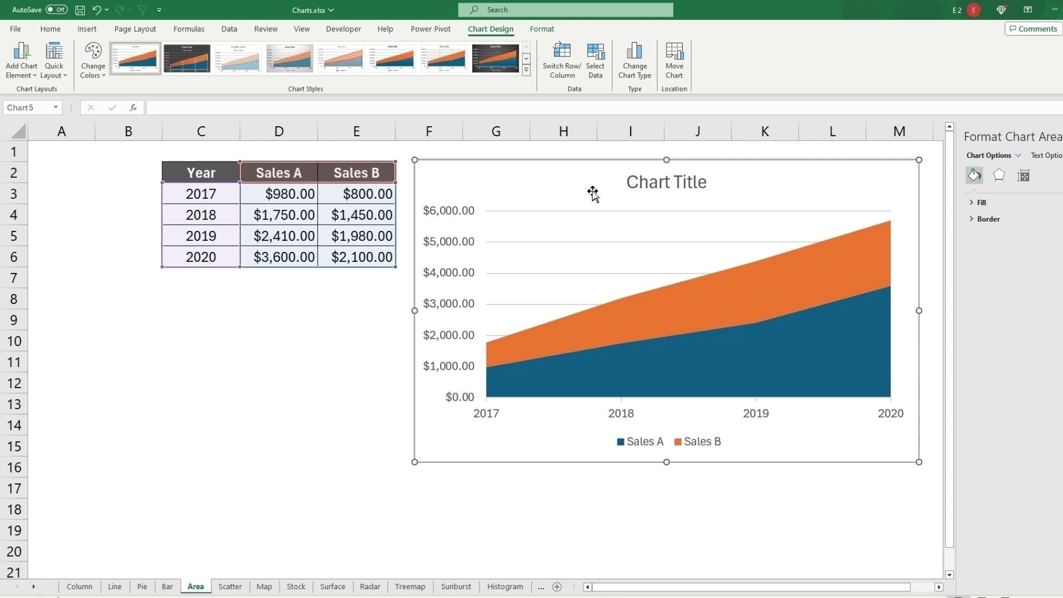
pyautogui.moveTo(354, 175); pyautogui.dragTo(354, 256)
pyautogui.moveTo(299, 173); pyautogui.dragTo(297, 260)
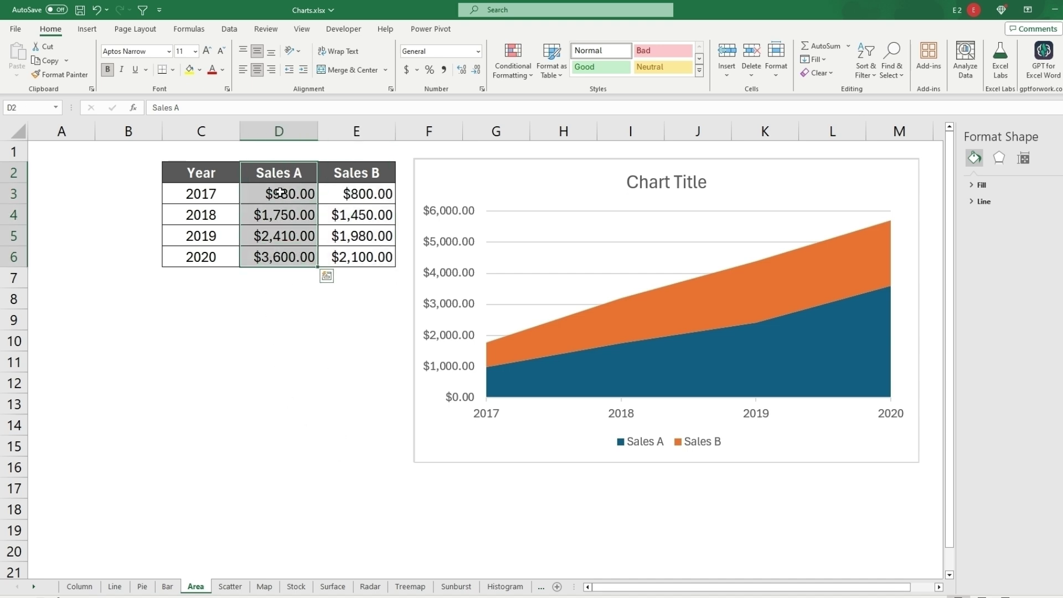
pyautogui.click(661, 331)
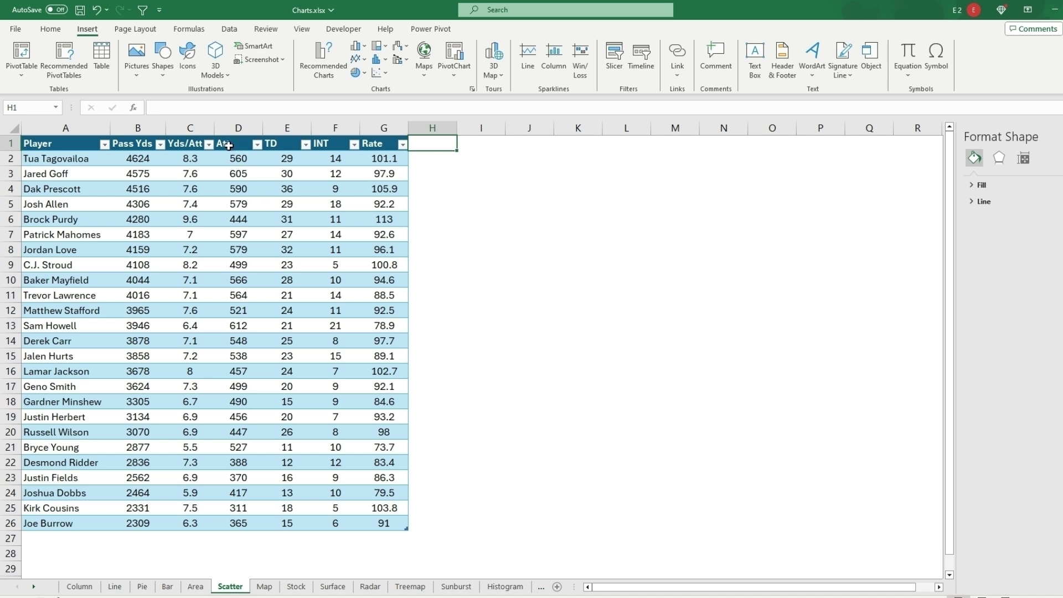
# Insert a scatter chart of TD against Att from D1:E26 on the Scatter sheet and place it beside the table
pyautogui.moveTo(229, 146); pyautogui.dragTo(276, 521)
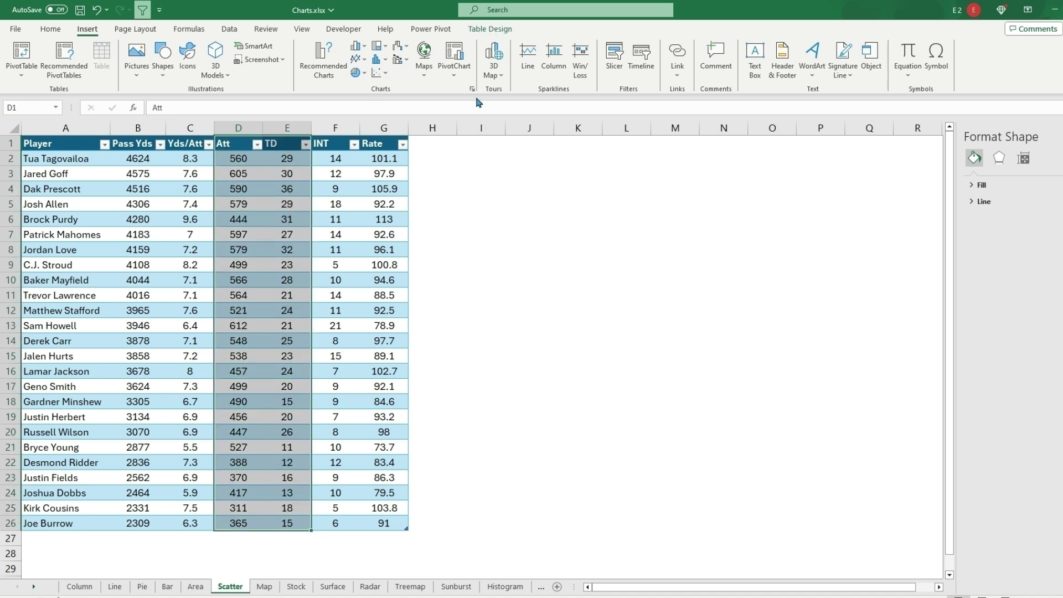
pyautogui.click(471, 156)
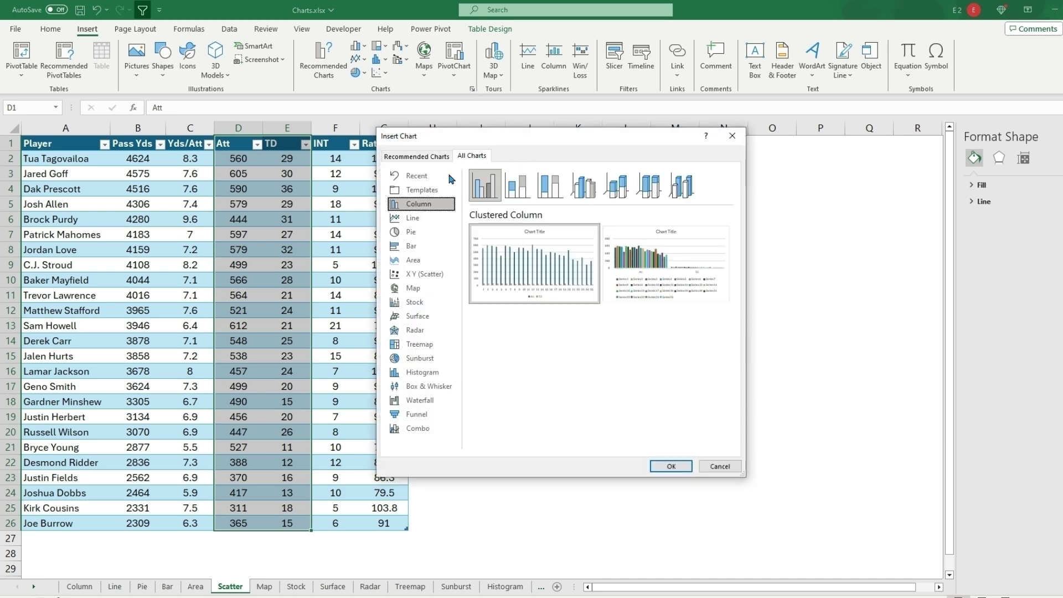
pyautogui.click(415, 278)
pyautogui.click(663, 264)
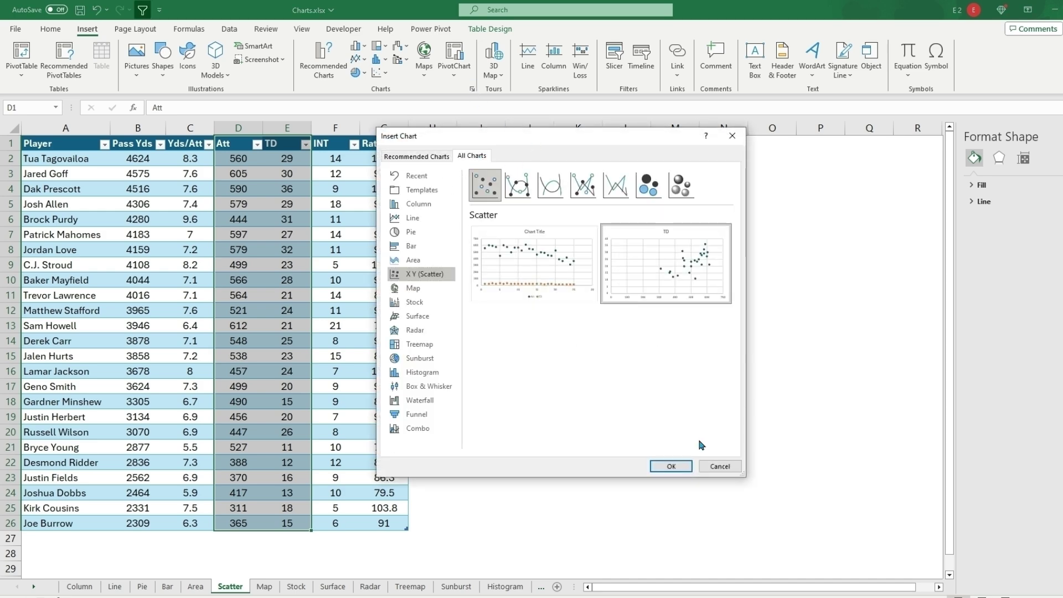
pyautogui.click(676, 467)
pyautogui.moveTo(542, 257); pyautogui.dragTo(664, 235)
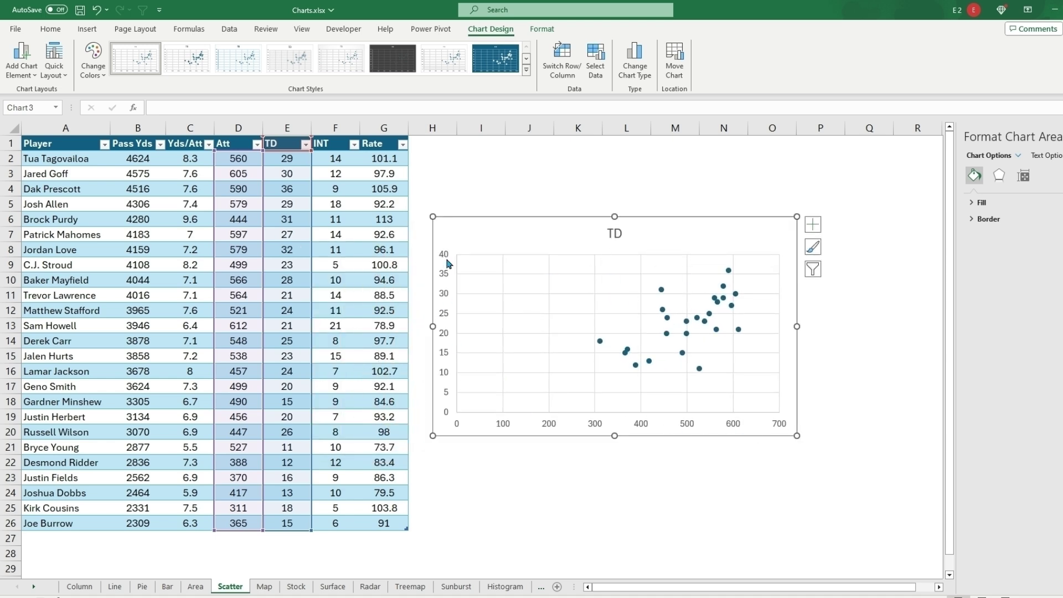
# Add axis titles and a trendline to the scatter chart
pyautogui.click(812, 224)
pyautogui.click(841, 250)
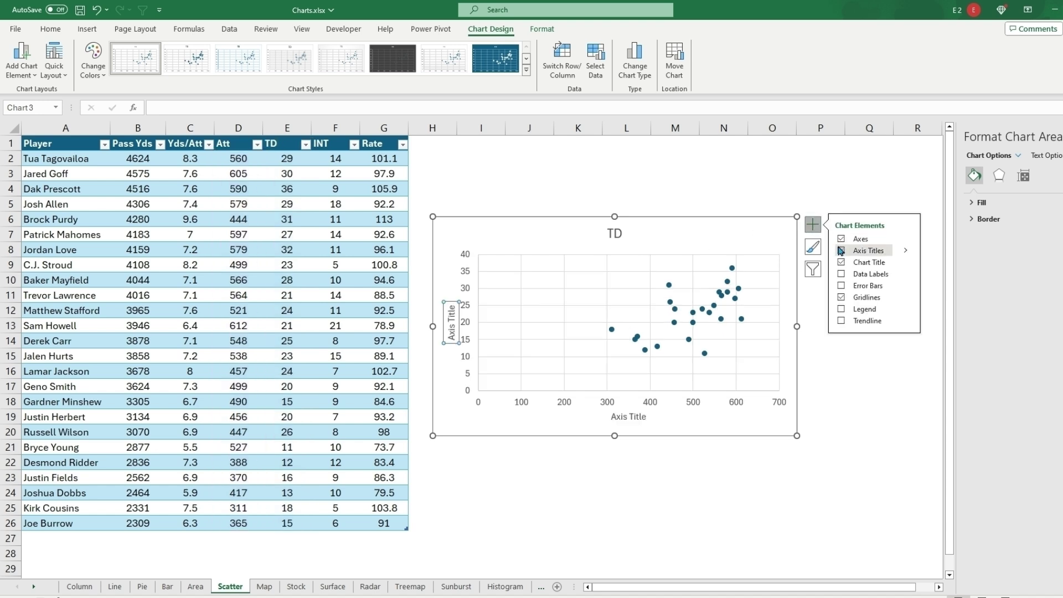
pyautogui.click(637, 417)
pyautogui.click(613, 233)
pyautogui.click(617, 233)
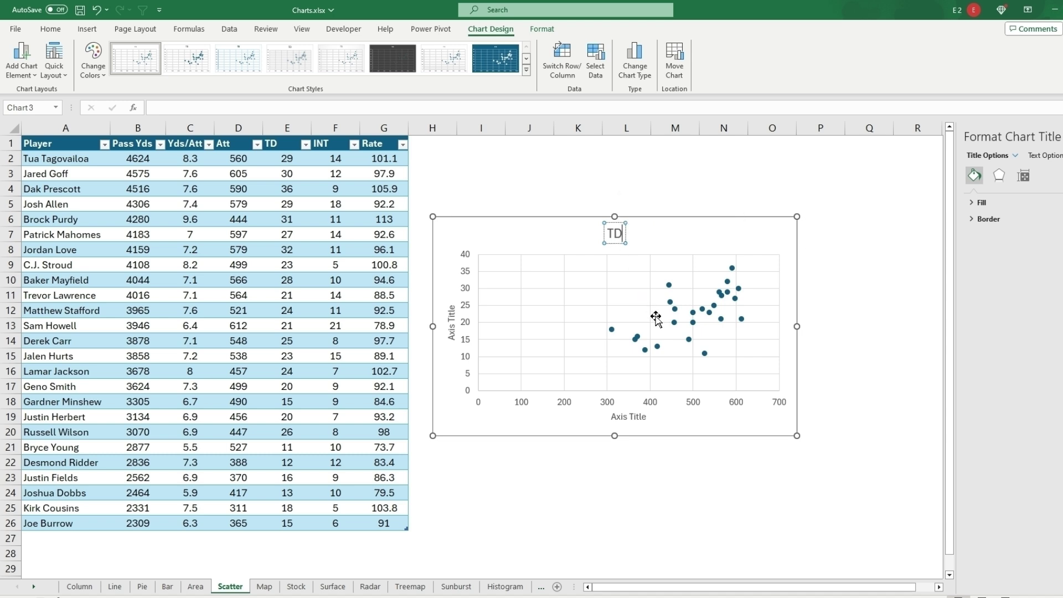
pyautogui.click(643, 230)
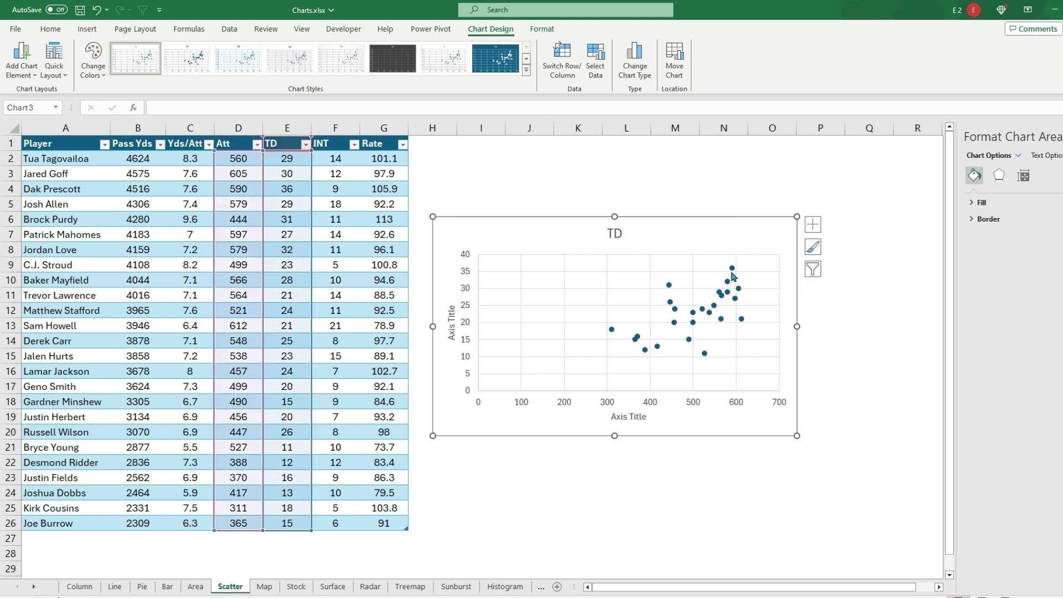
pyautogui.click(812, 224)
pyautogui.click(841, 321)
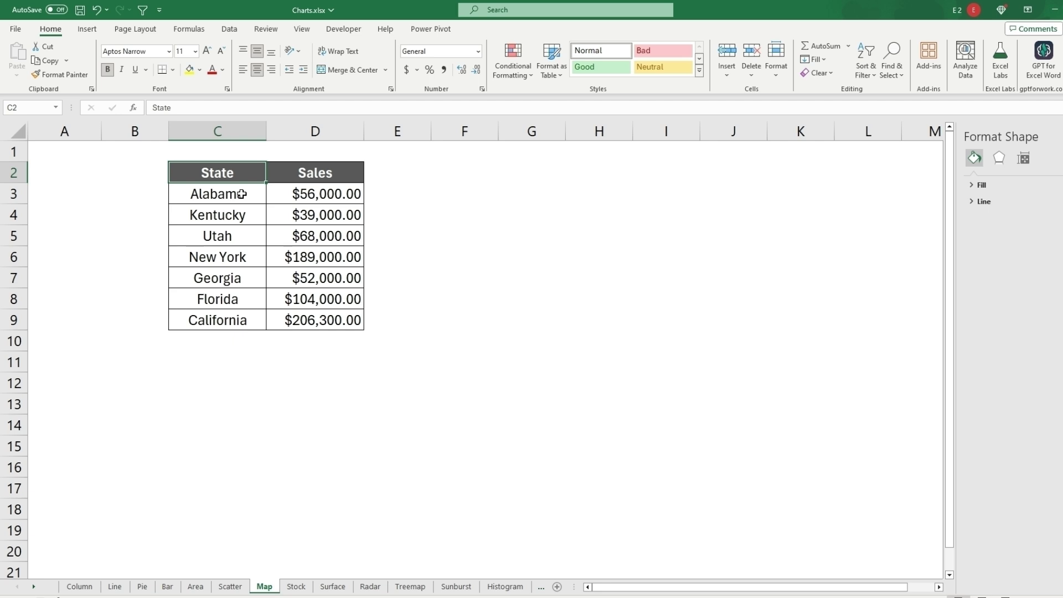
# Convert the state names in C3:C9 on the Map sheet to the Geography data type
pyautogui.moveTo(242, 194); pyautogui.dragTo(232, 321)
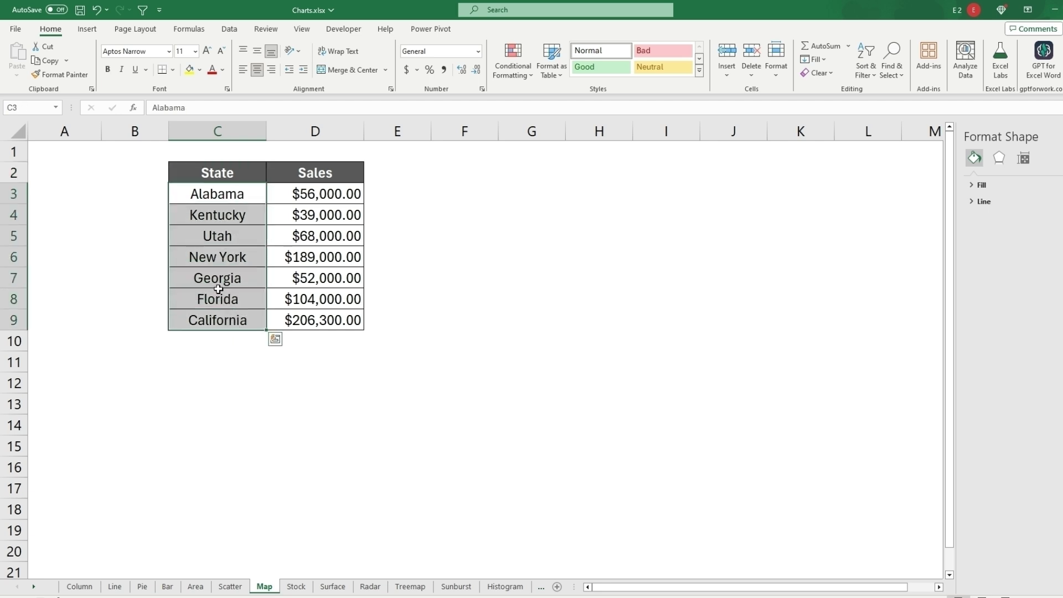
pyautogui.click(232, 28)
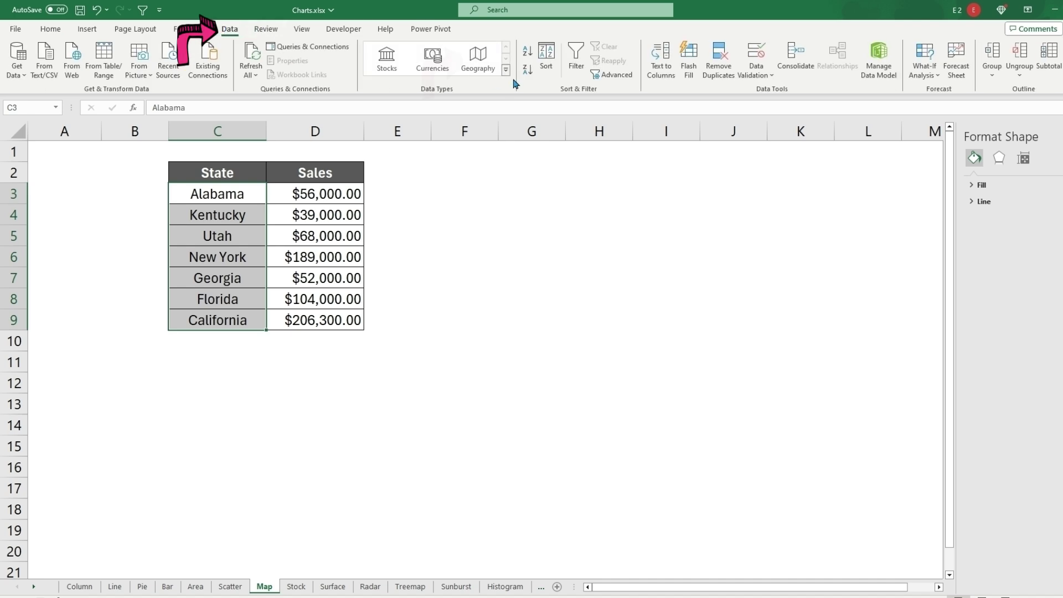
pyautogui.click(486, 71)
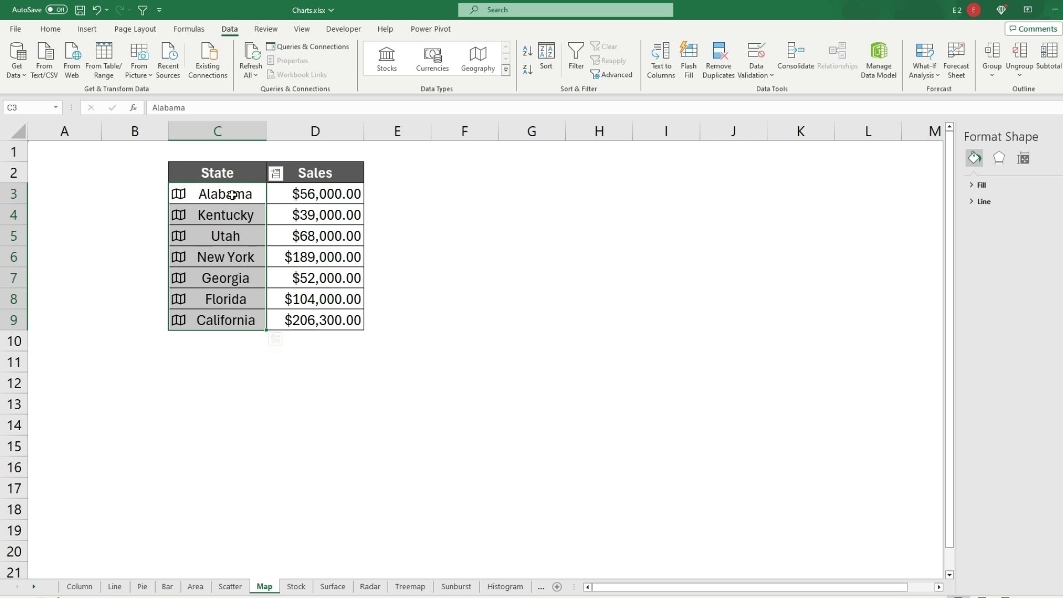
# Insert a filled map chart from C2:D9 and place it beside the state sales table
pyautogui.moveTo(210, 177); pyautogui.dragTo(317, 321)
pyautogui.click(89, 29)
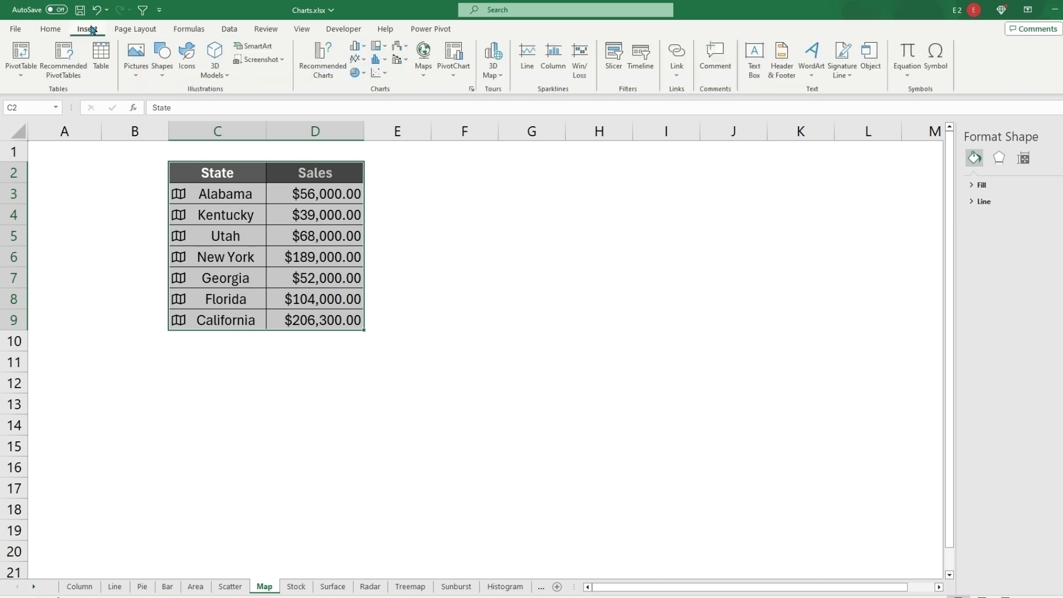
pyautogui.click(472, 88)
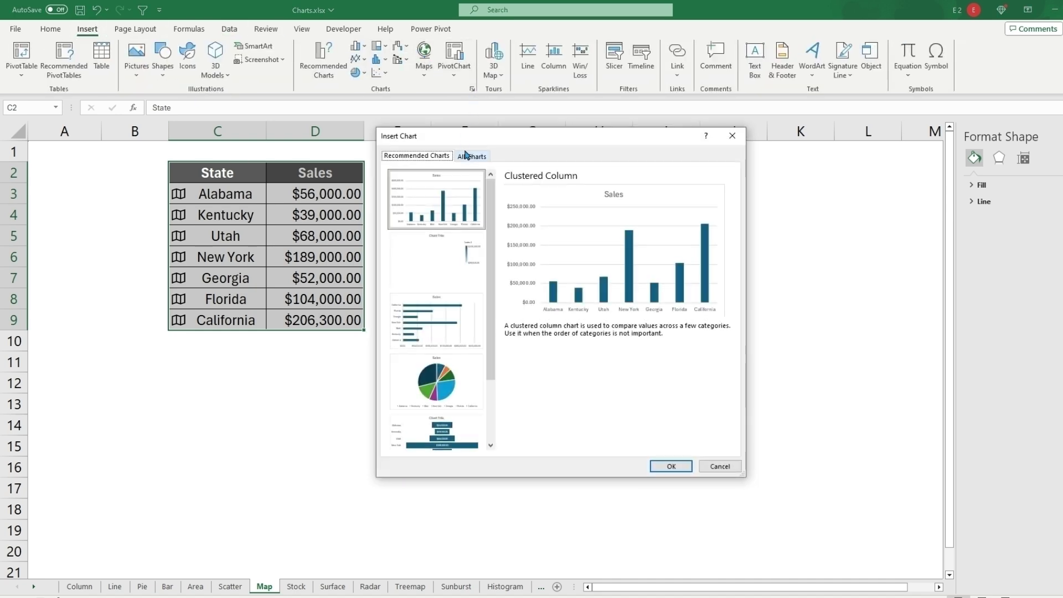
pyautogui.click(465, 156)
pyautogui.click(417, 288)
pyautogui.moveTo(564, 307)
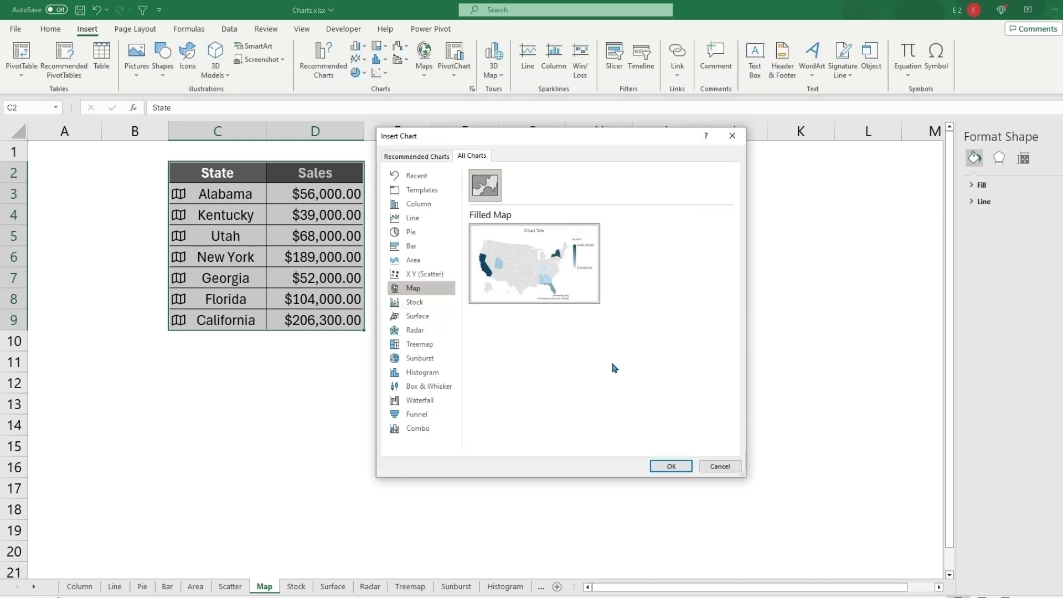
pyautogui.click(671, 466)
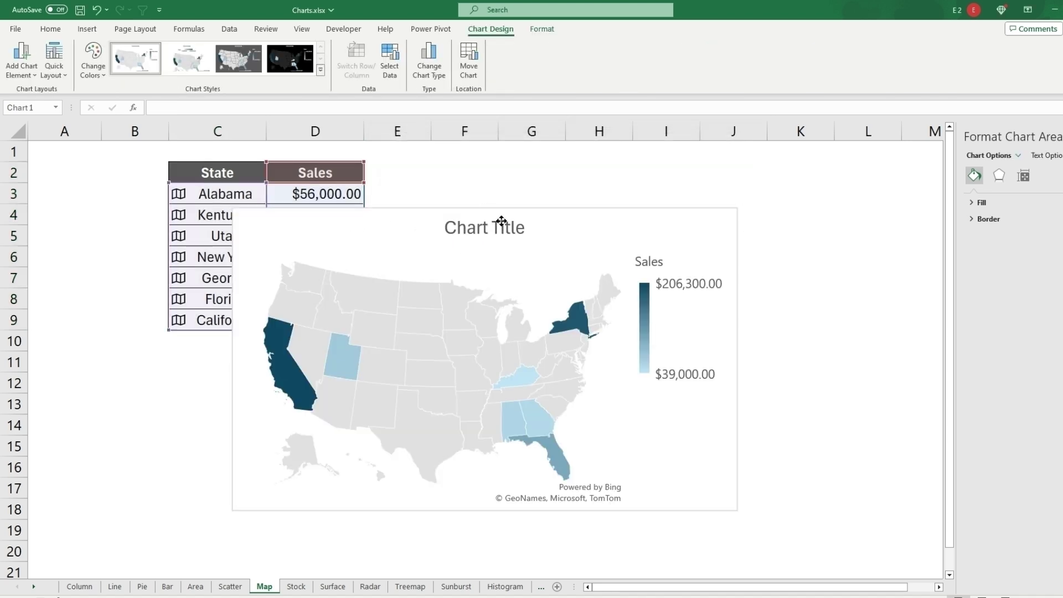
pyautogui.moveTo(513, 218); pyautogui.dragTo(686, 147)
pyautogui.moveTo(432, 223)
pyautogui.mouseDown()
pyautogui.moveTo(447, 135)
pyautogui.moveTo(426, 181)
pyautogui.mouseUp()
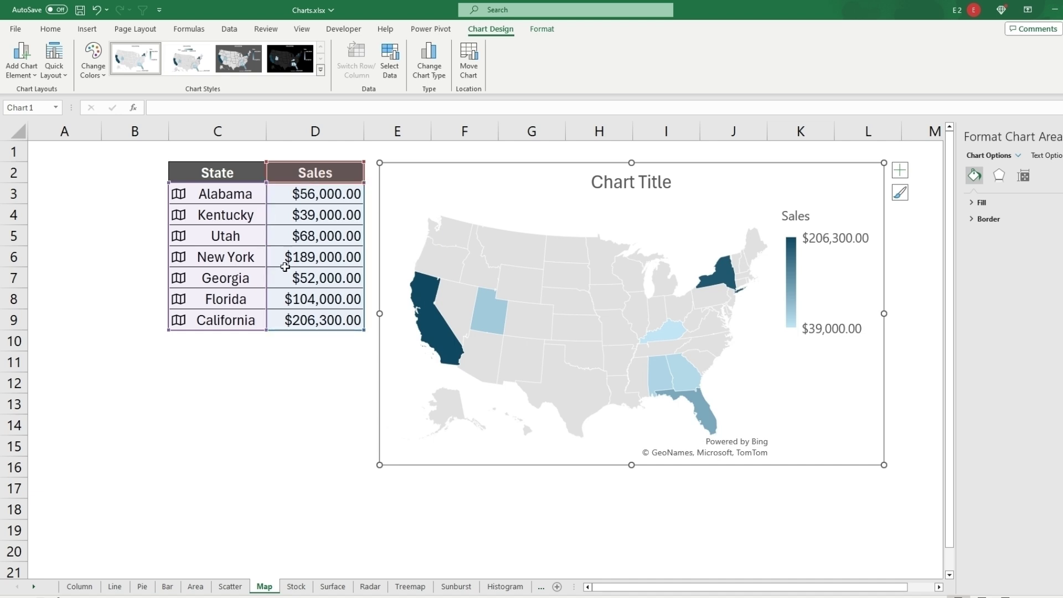
pyautogui.moveTo(442, 348)
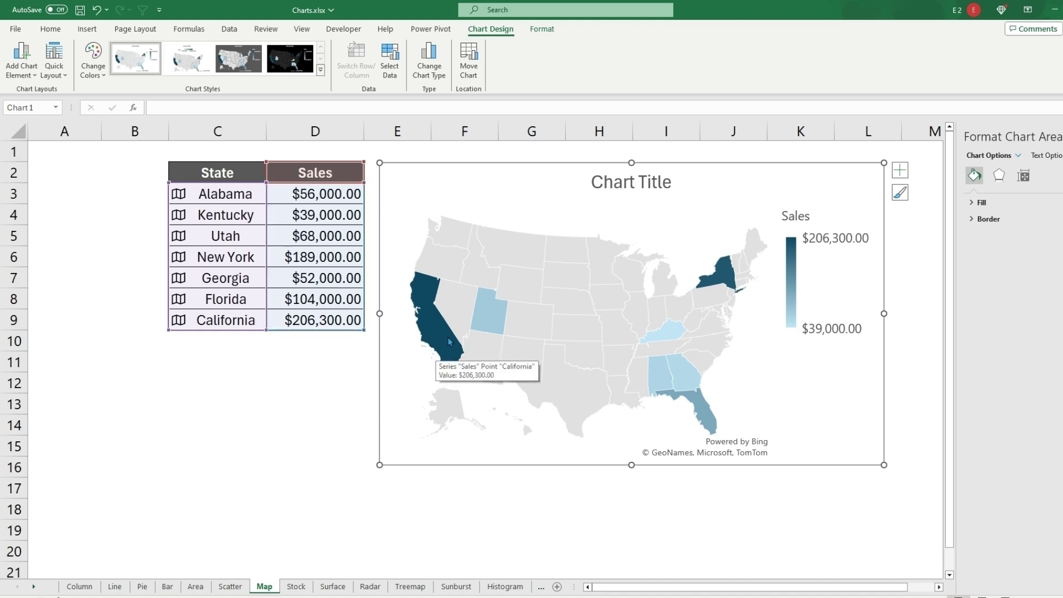
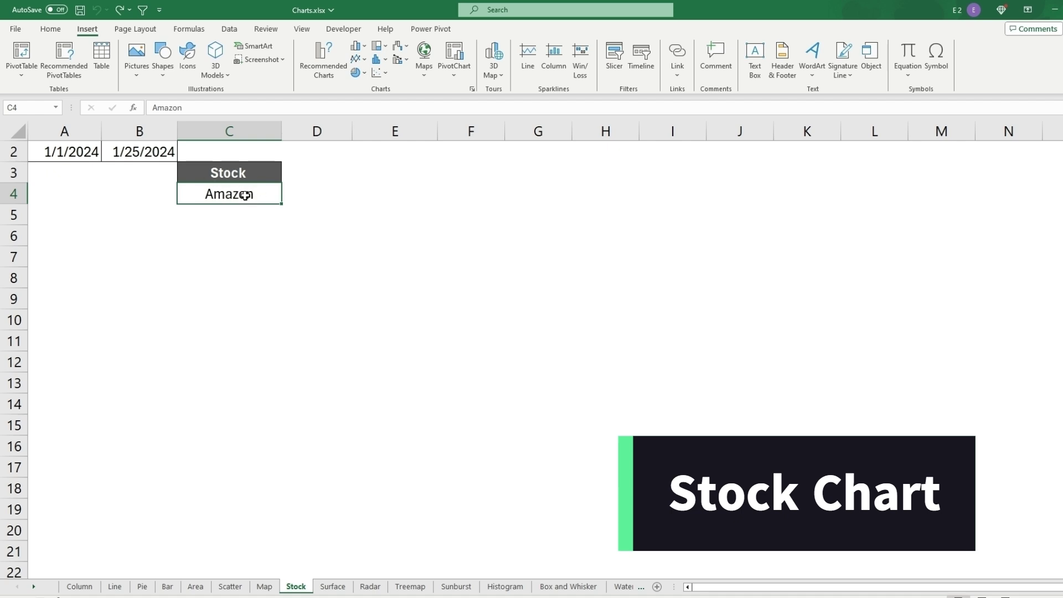
# Convert Amazon in C4 to the Stocks data type, matched to AMAZON.COM, INC., and fit column C to its contents
pyautogui.click(229, 29)
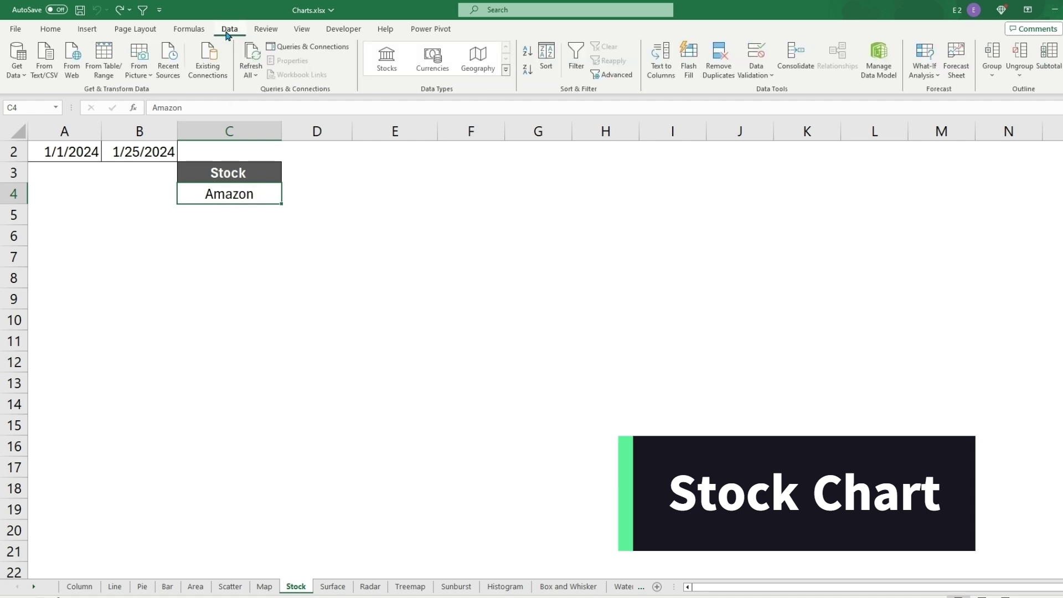
pyautogui.click(391, 70)
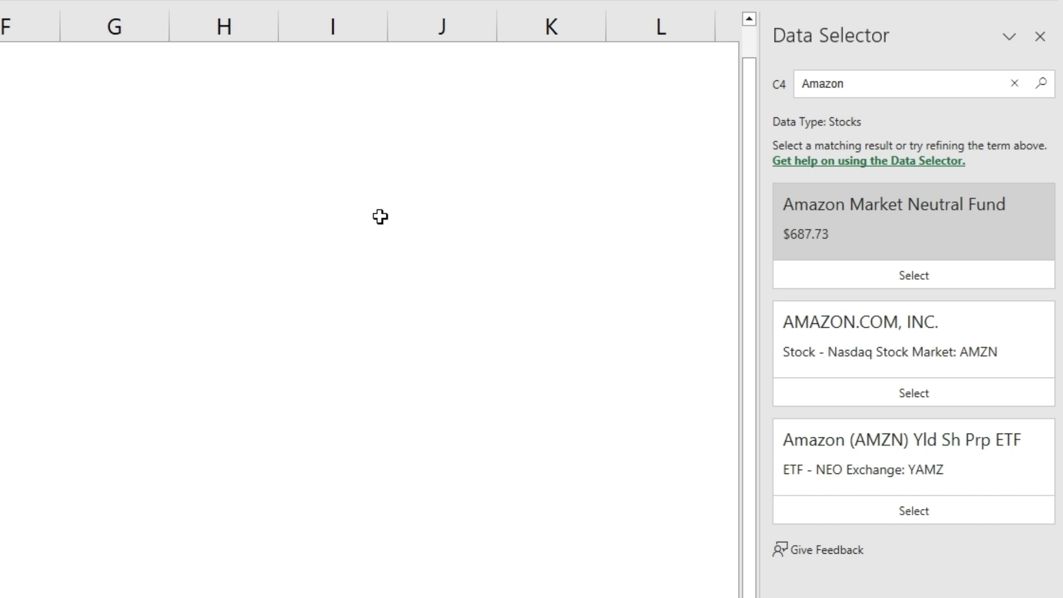
pyautogui.click(923, 393)
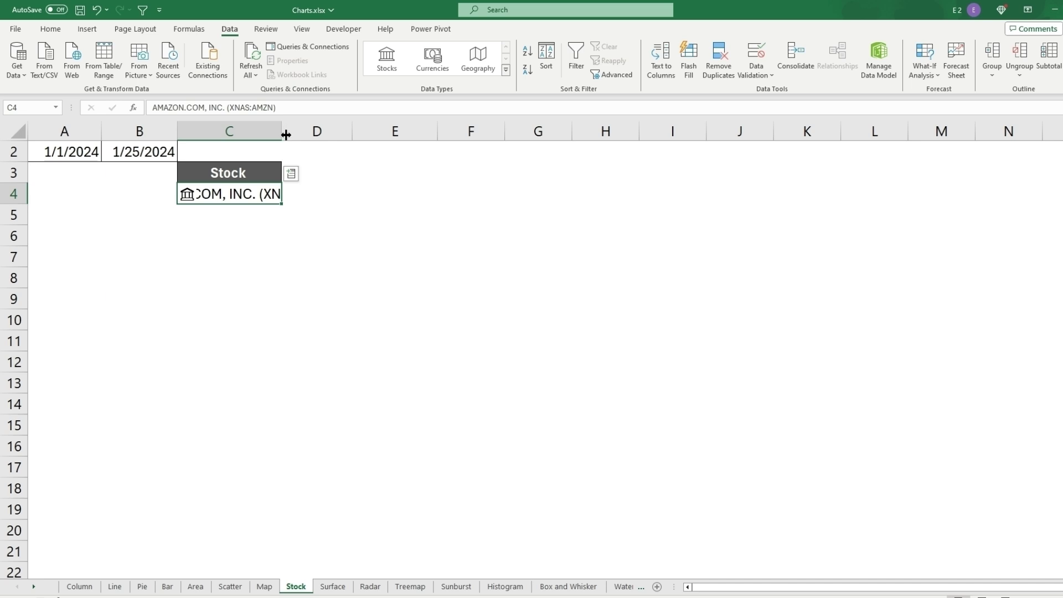
pyautogui.doubleClick(285, 135)
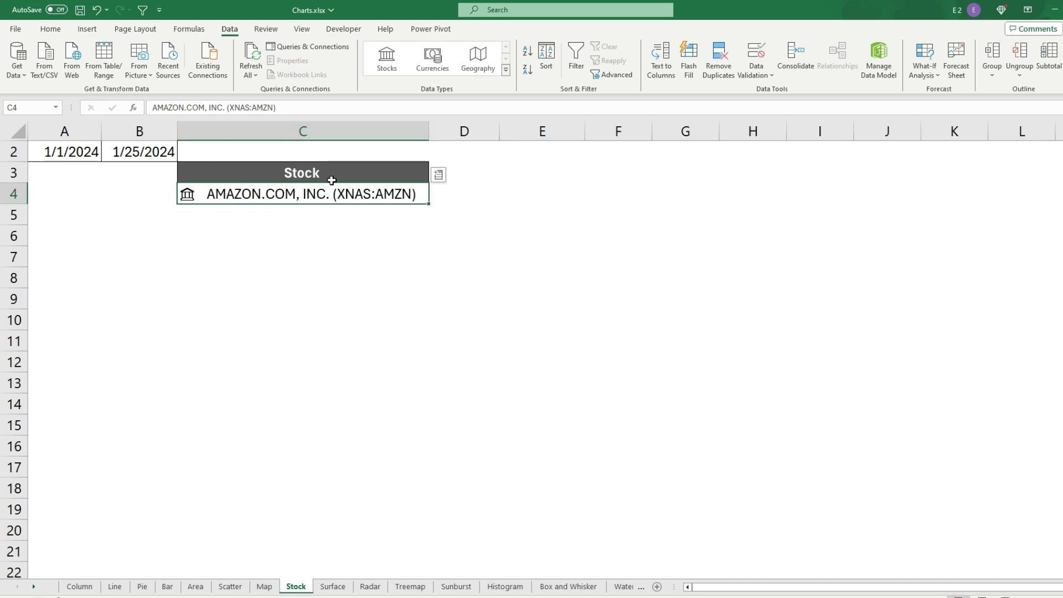
# Begin a STOCKHISTORY formula in D4 using C4 as the stock, A2 as the start date and B2 as the end date
pyautogui.click(474, 196)
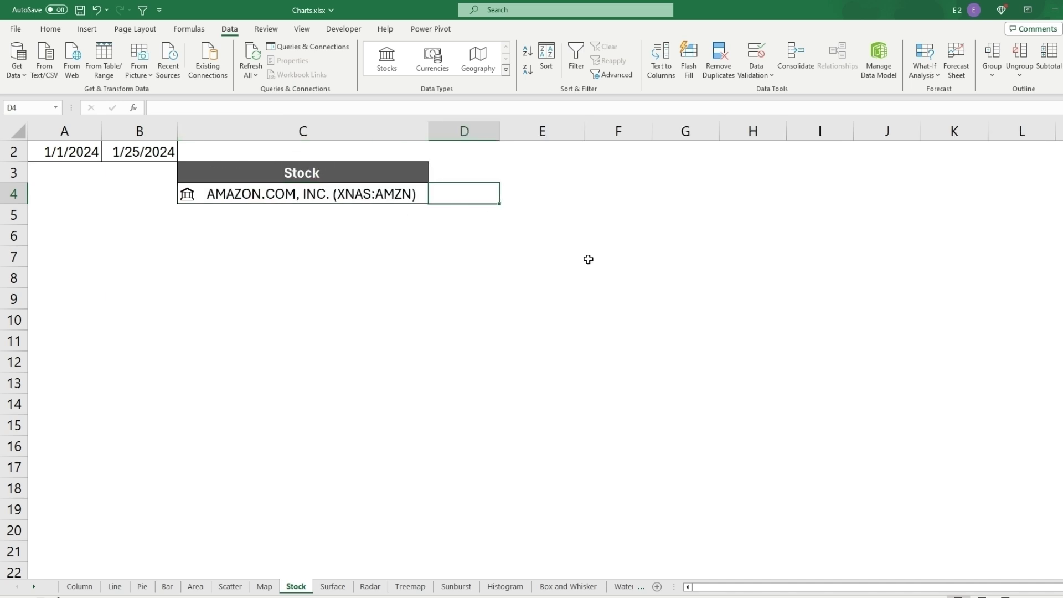
pyautogui.write('=st')
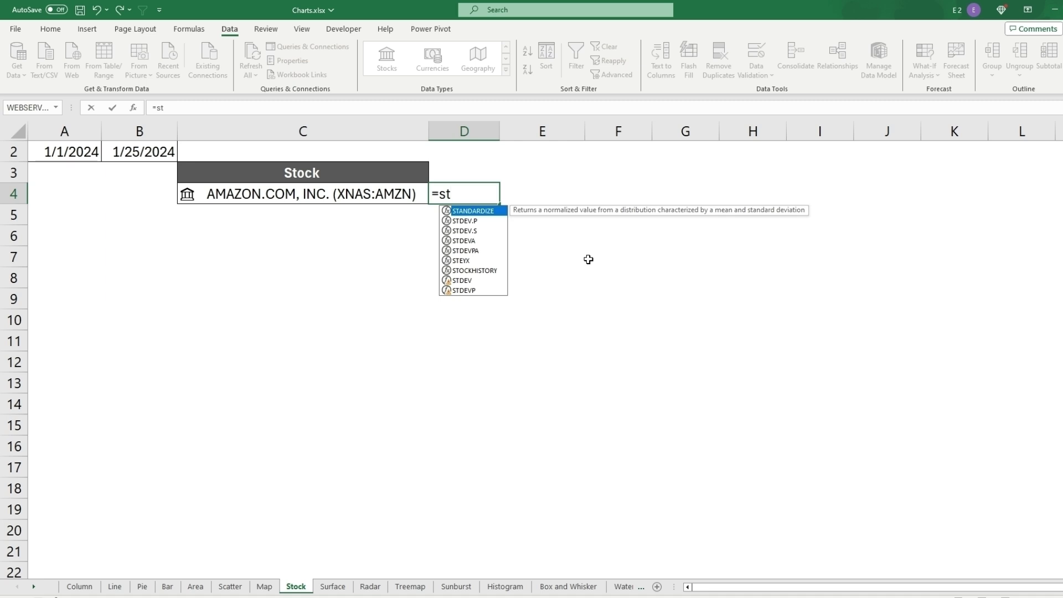
pyautogui.write('ock')
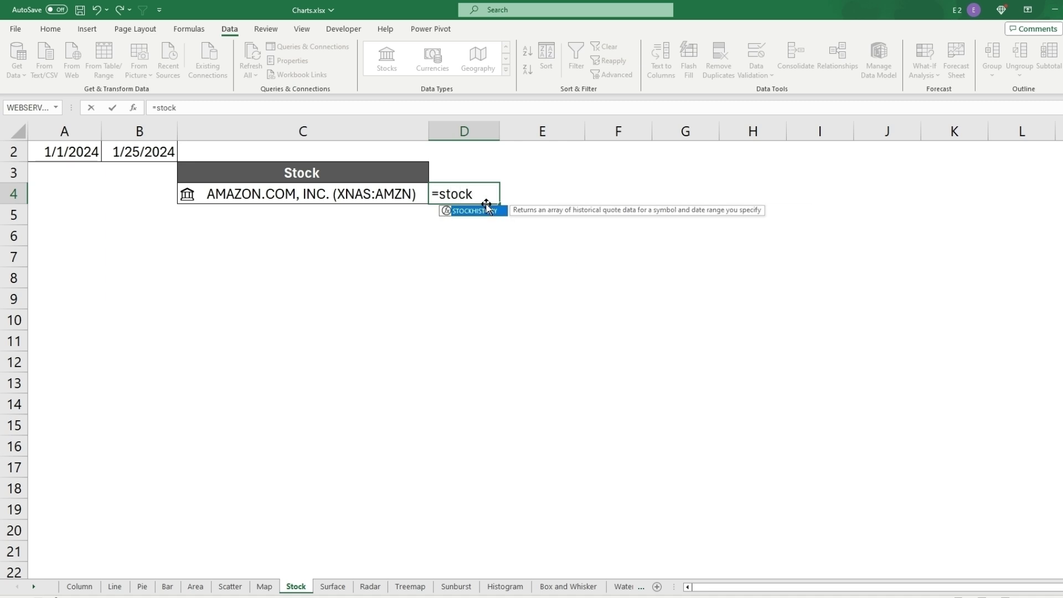
pyautogui.doubleClick(479, 211)
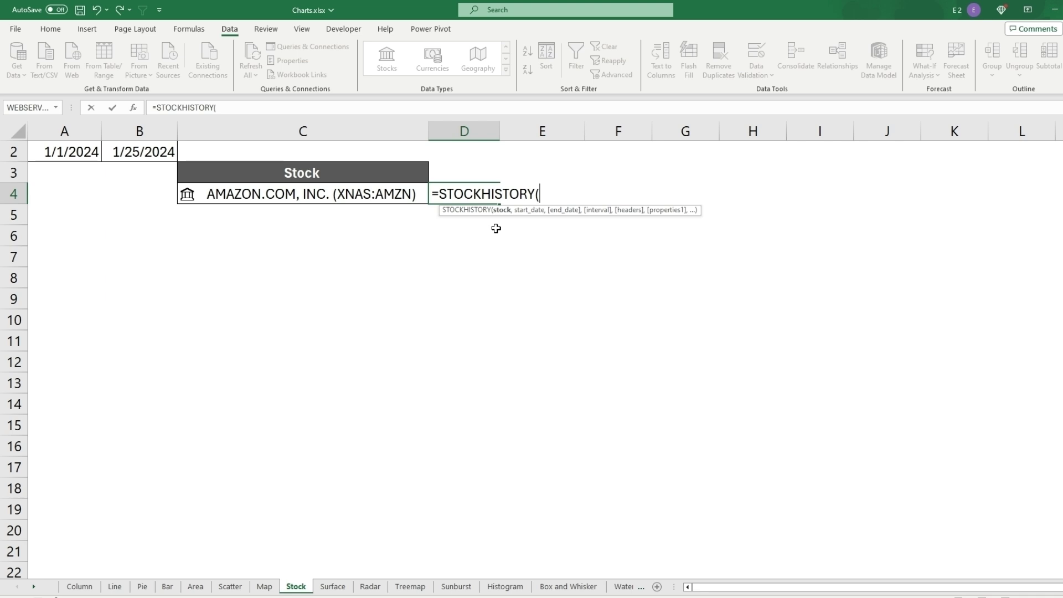
pyautogui.click(320, 197)
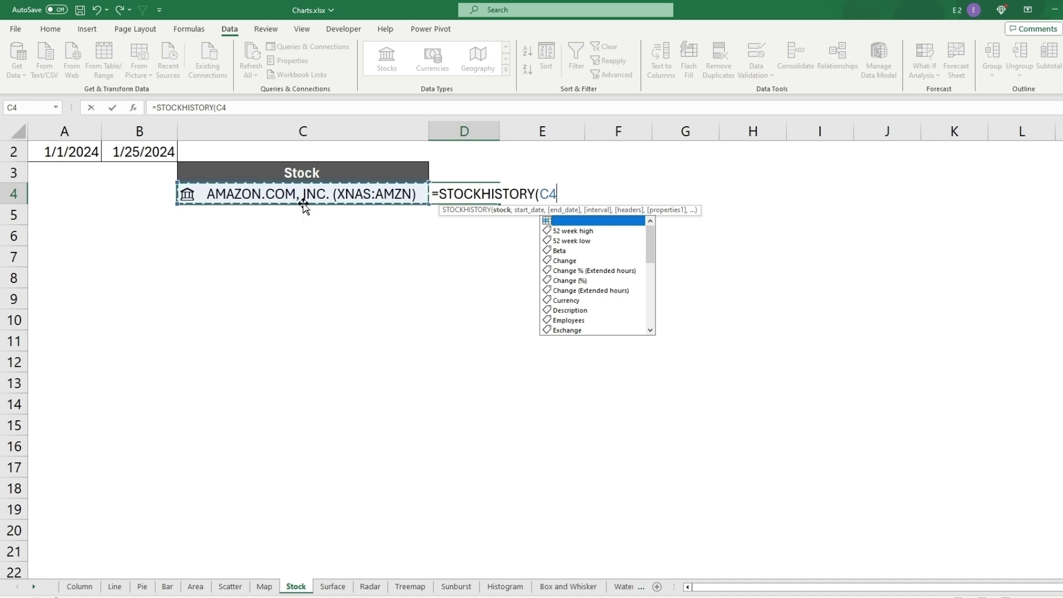
pyautogui.write(',')
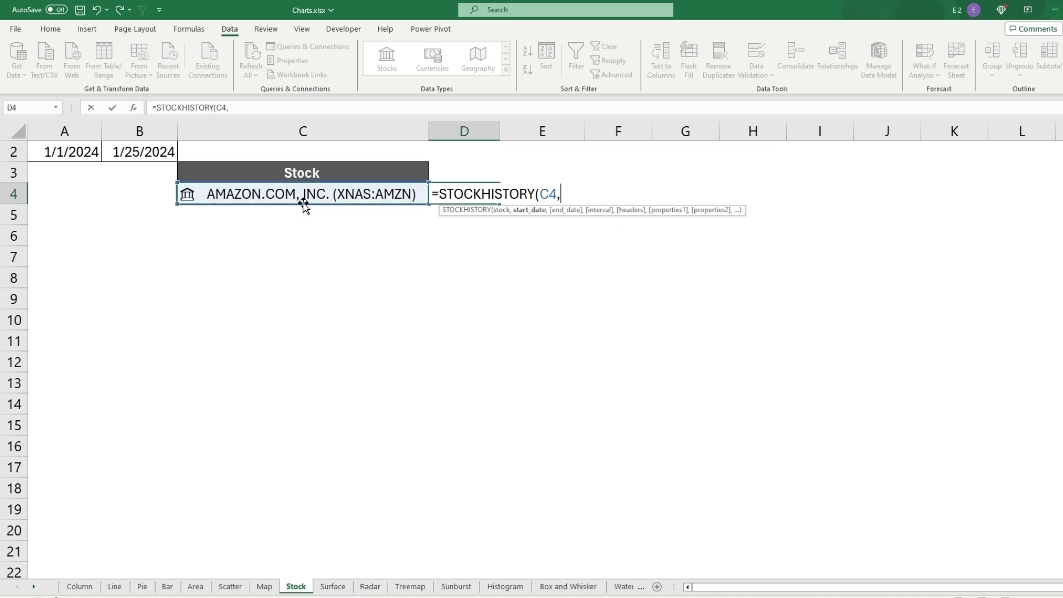
pyautogui.click(65, 152)
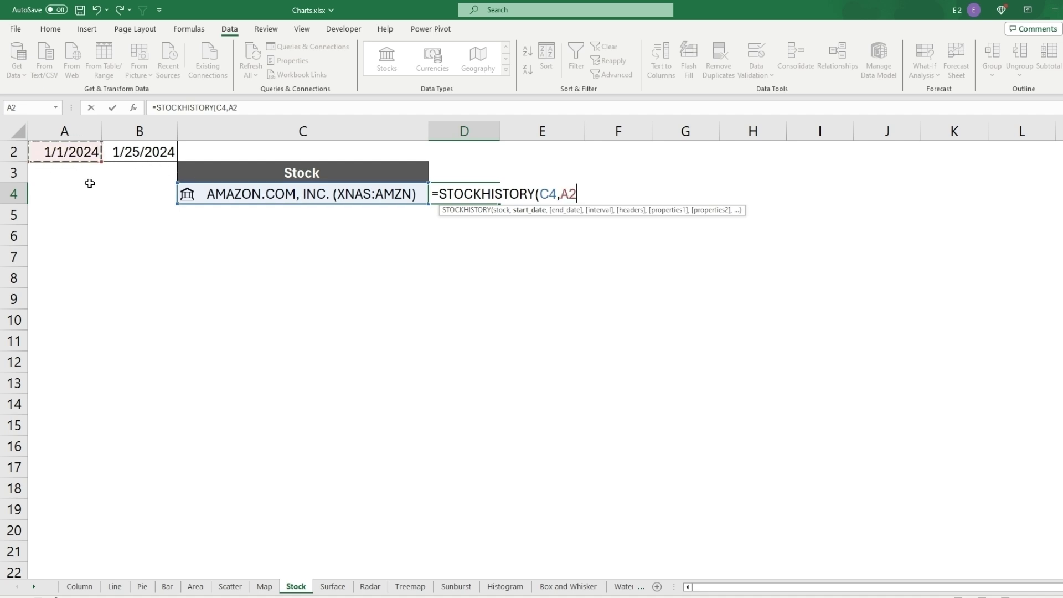
pyautogui.write(',')
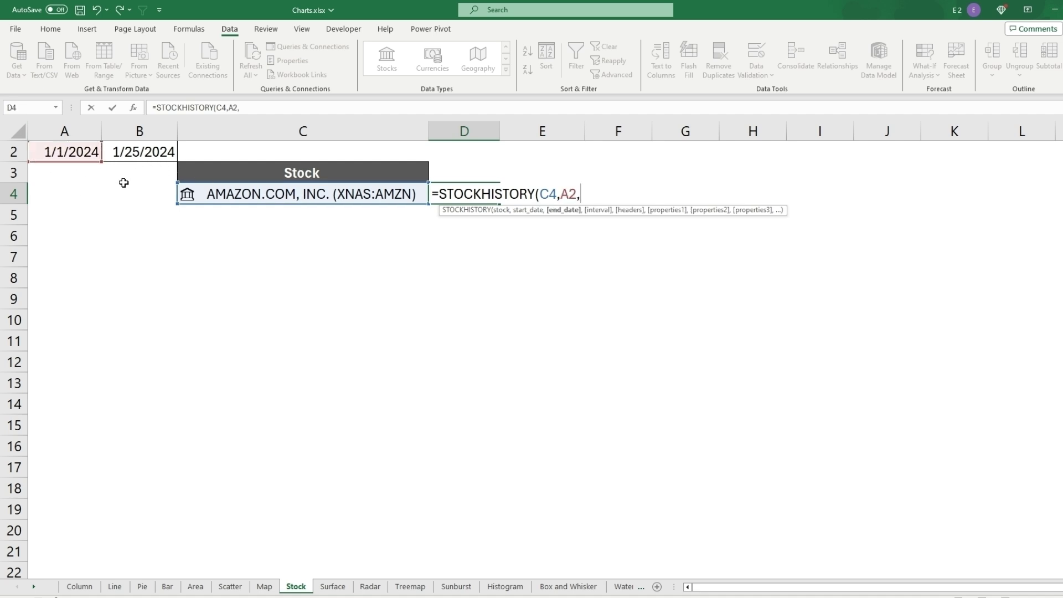
pyautogui.click(163, 152)
pyautogui.write(',')
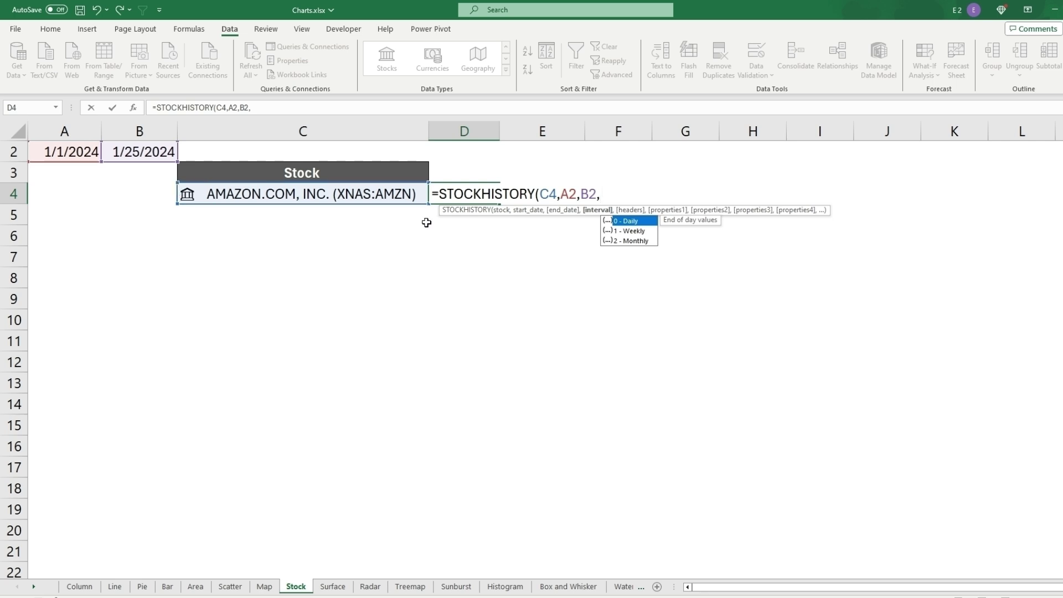
# Complete the STOCKHISTORY formula with the daily interval, shown headers, and the High, Low and Close properties
pyautogui.doubleClick(640, 222)
pyautogui.write(',')
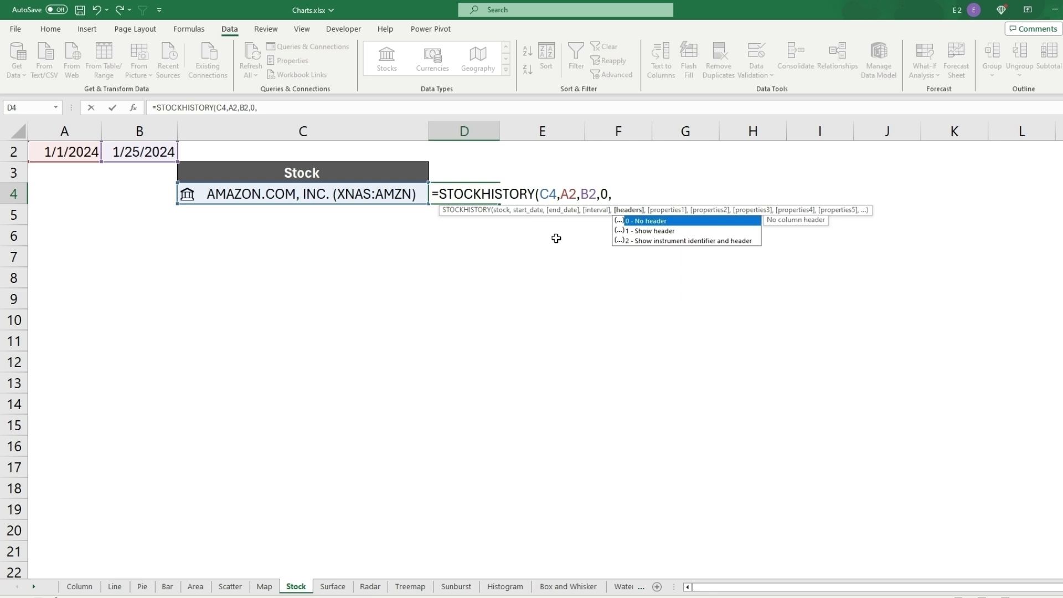
pyautogui.doubleClick(642, 231)
pyautogui.write(',')
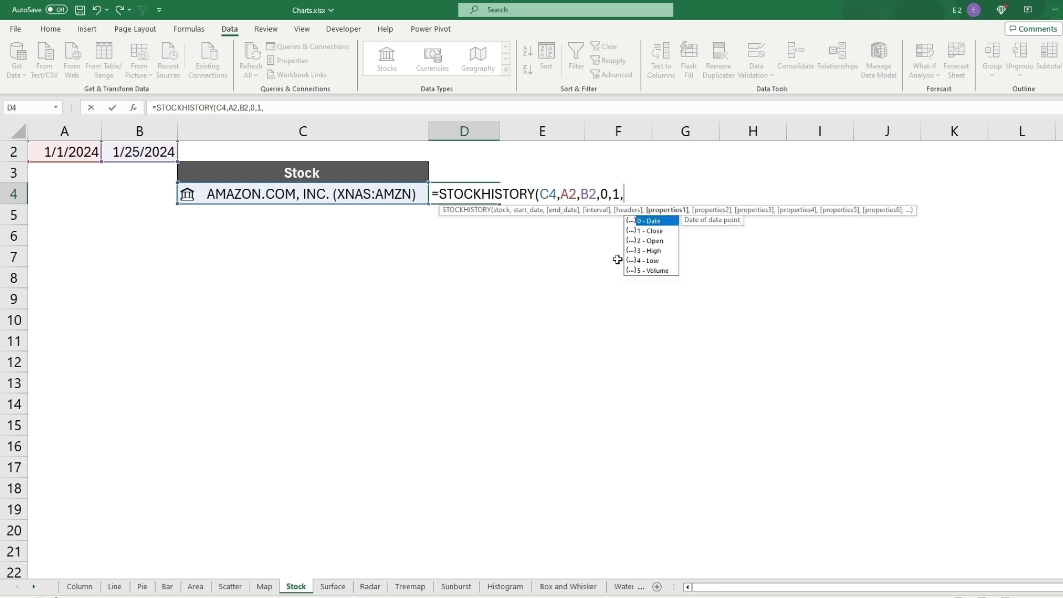
pyautogui.doubleClick(662, 251)
pyautogui.write(',')
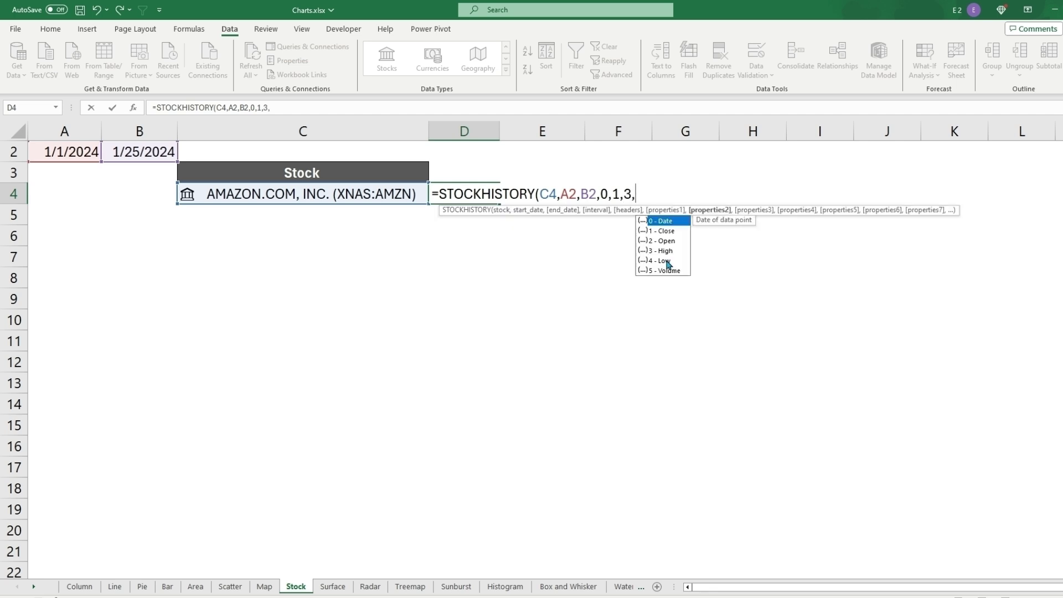
pyautogui.doubleClick(667, 259)
pyautogui.write(',')
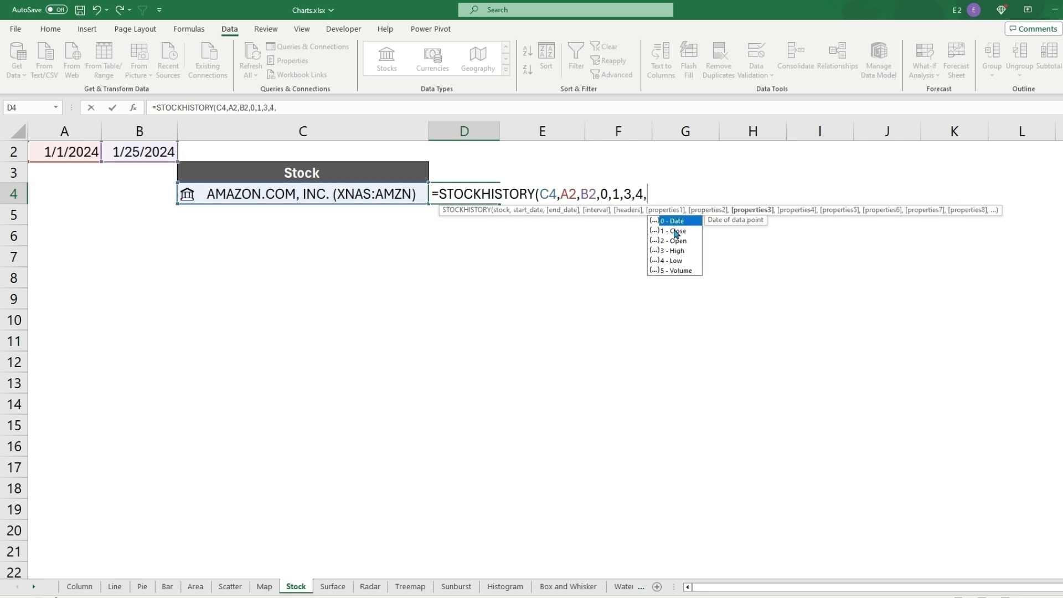
pyautogui.doubleClick(676, 232)
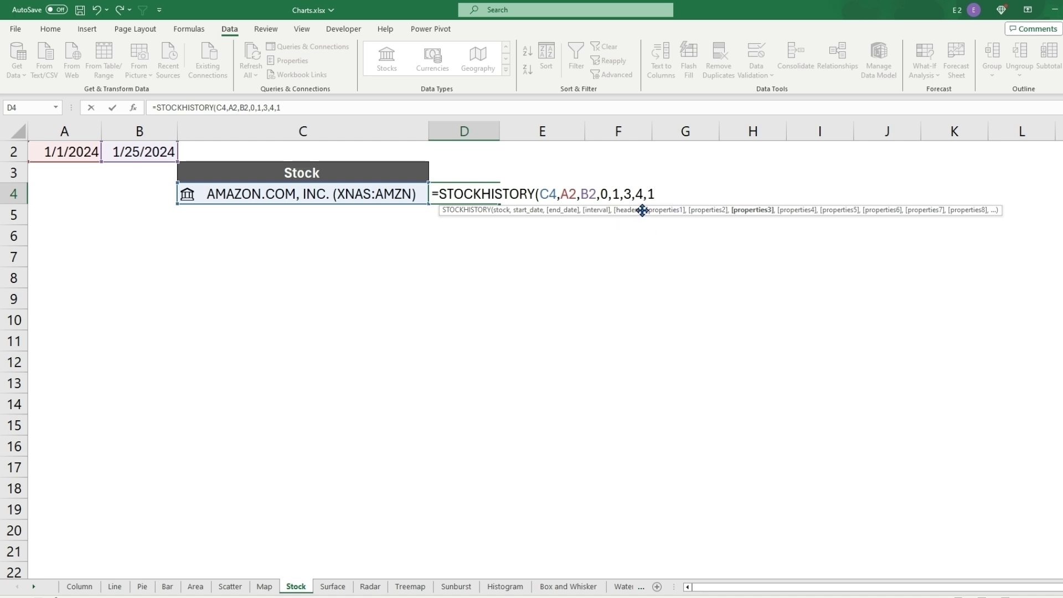
pyautogui.write(')')
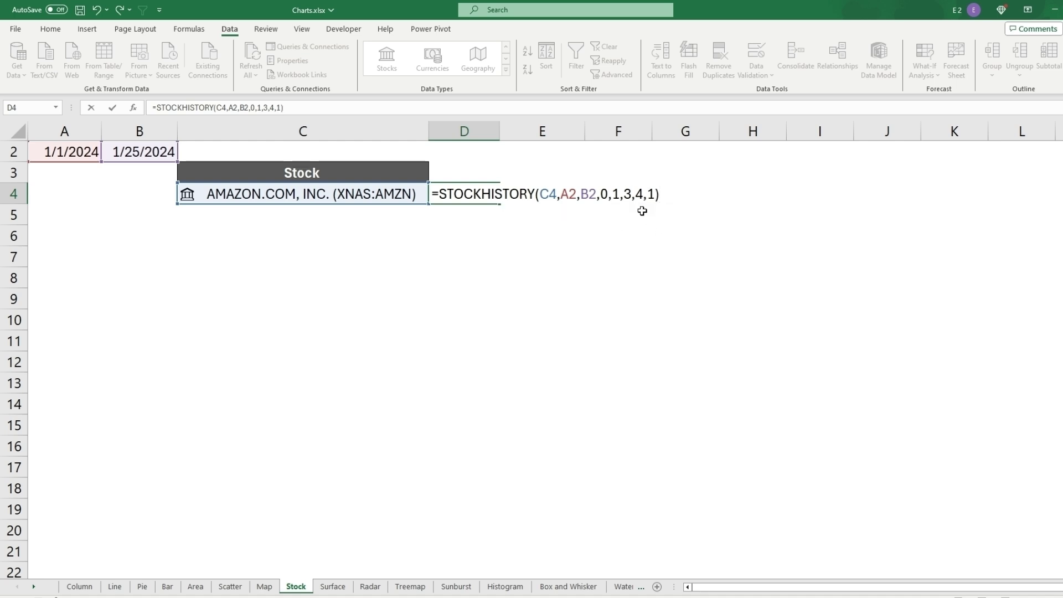
pyautogui.press('Return')
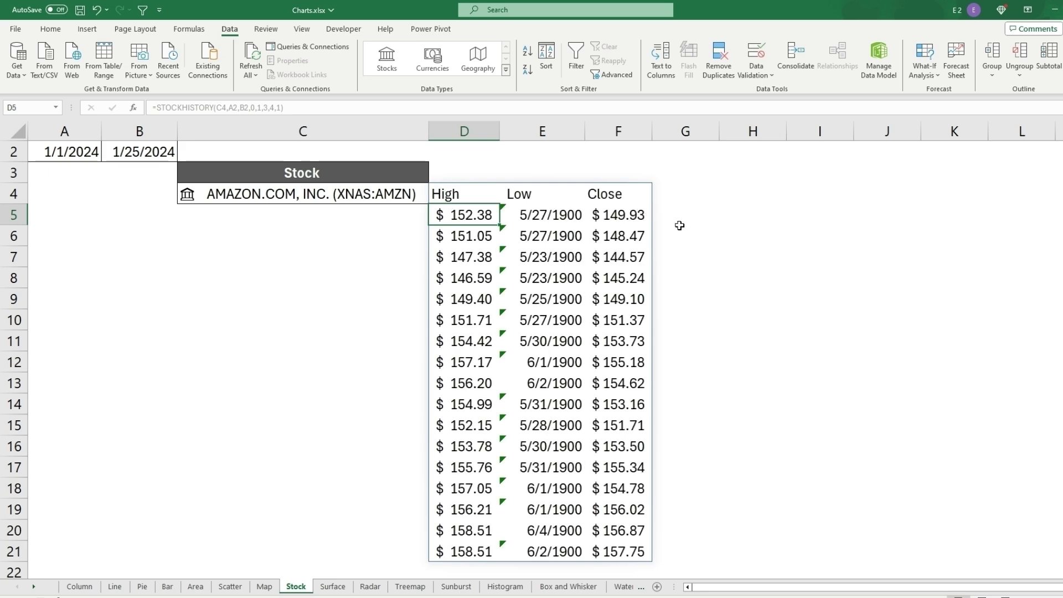
# Format the Low prices in E5:E21 as Currency
pyautogui.click(543, 133)
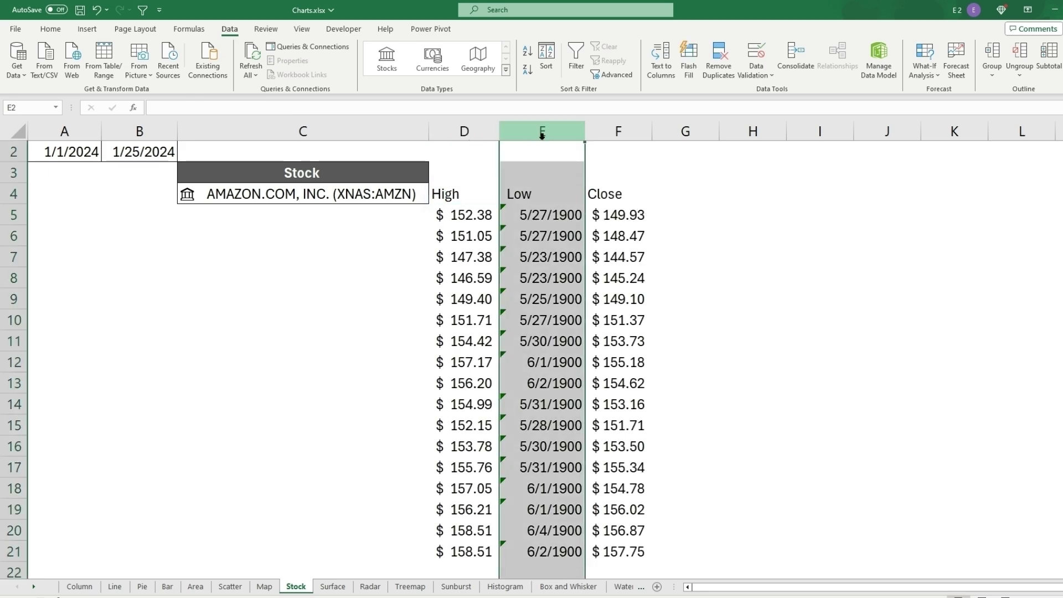
pyautogui.moveTo(541, 225); pyautogui.dragTo(535, 552)
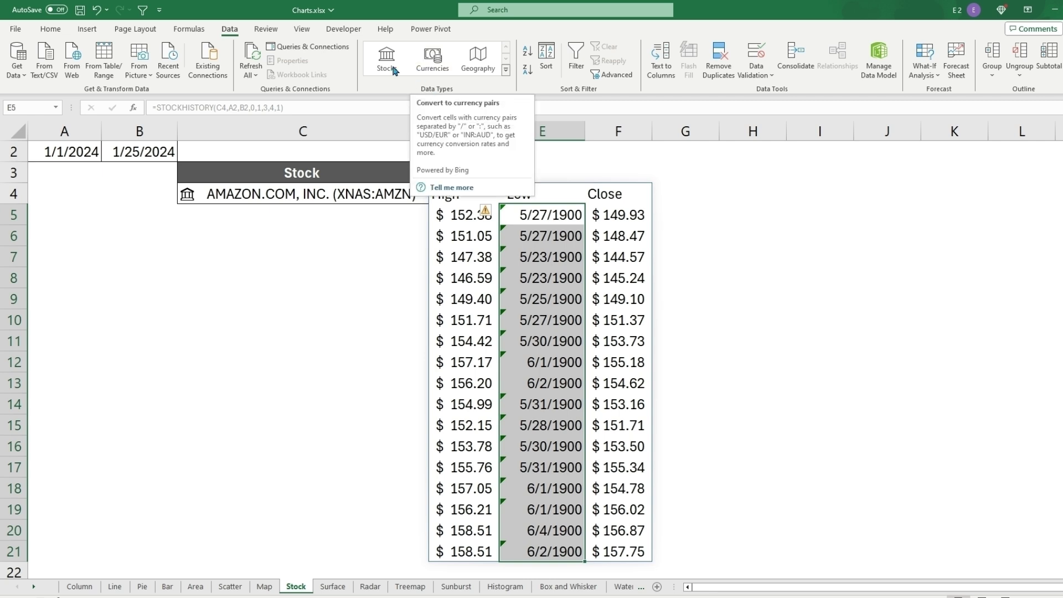
pyautogui.click(50, 29)
pyautogui.click(478, 51)
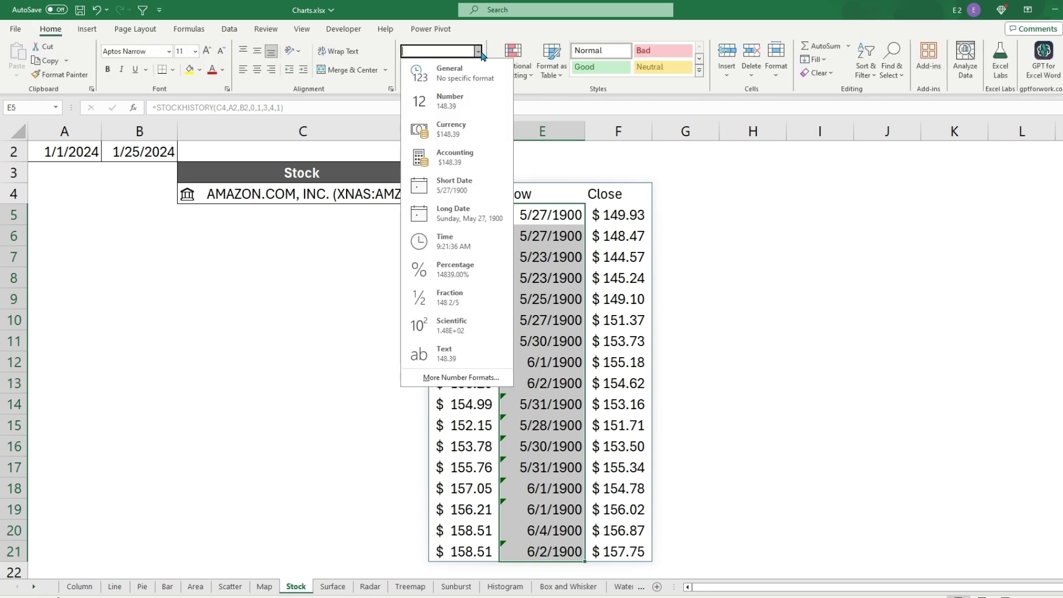
pyautogui.click(458, 130)
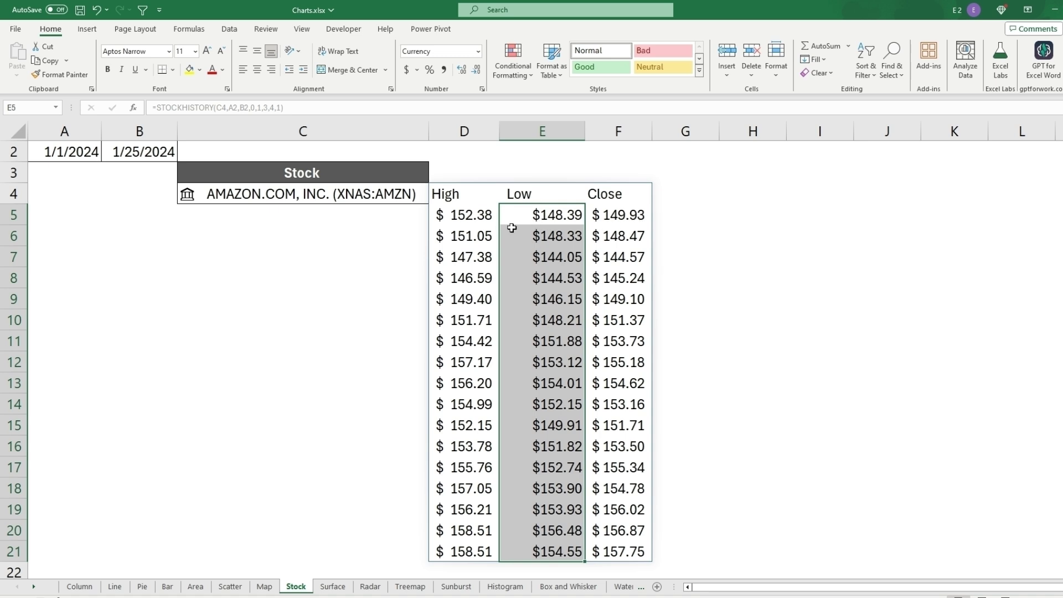
# Insert a High-Low-Close stock chart from D4:F21 and move it off the High column toward the empty columns beside the price table
pyautogui.moveTo(456, 195); pyautogui.dragTo(617, 552)
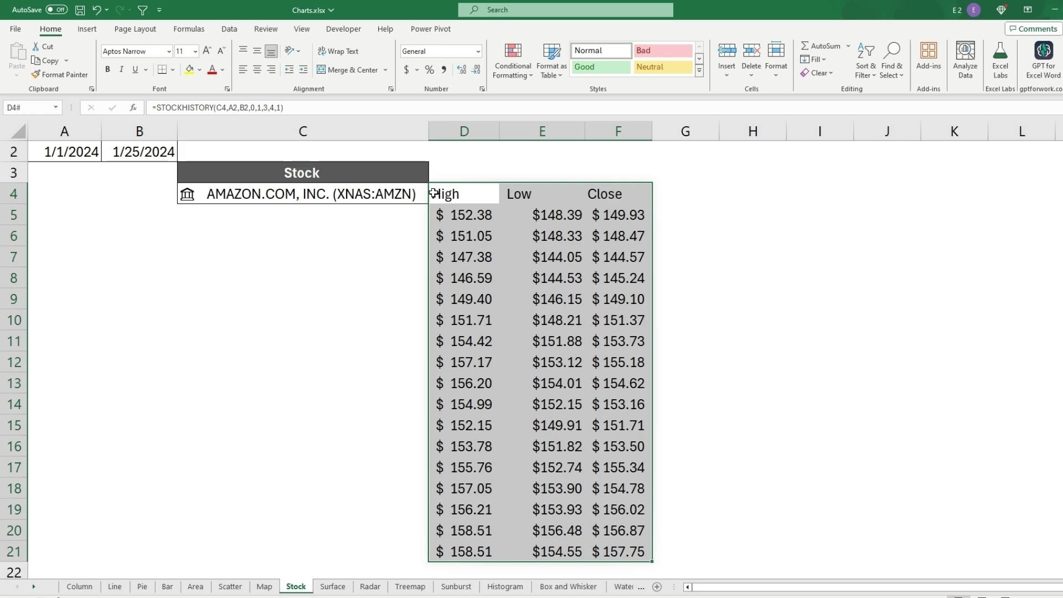
pyautogui.click(87, 29)
pyautogui.click(472, 89)
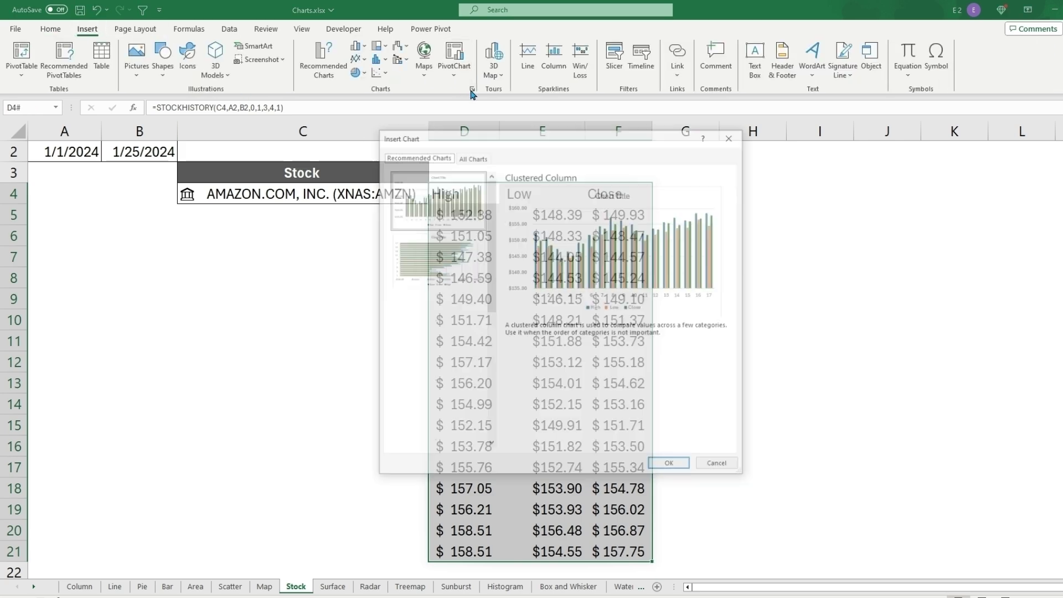
pyautogui.click(472, 155)
pyautogui.click(415, 302)
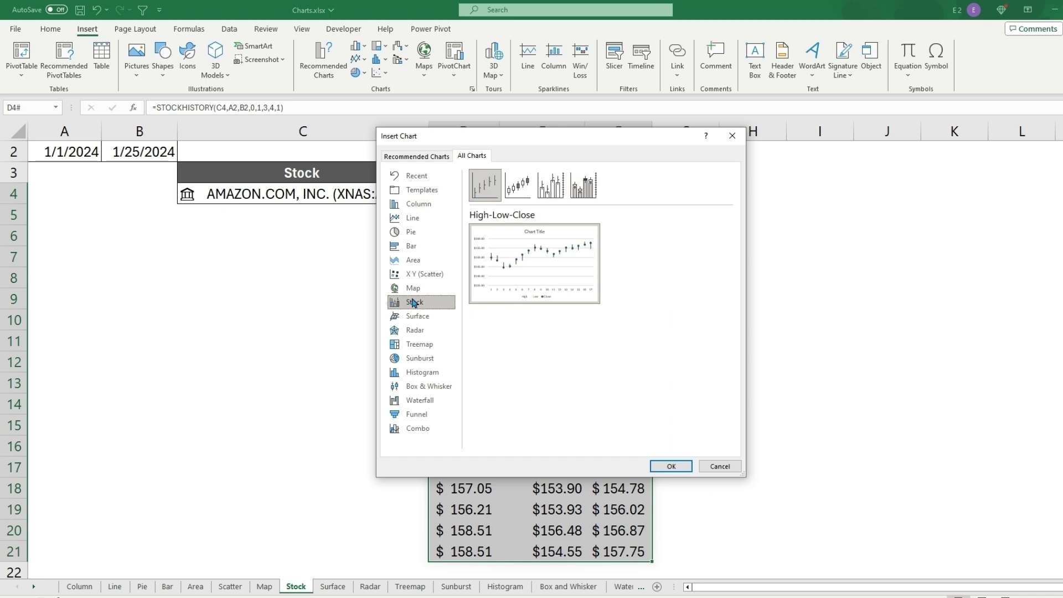
pyautogui.click(671, 466)
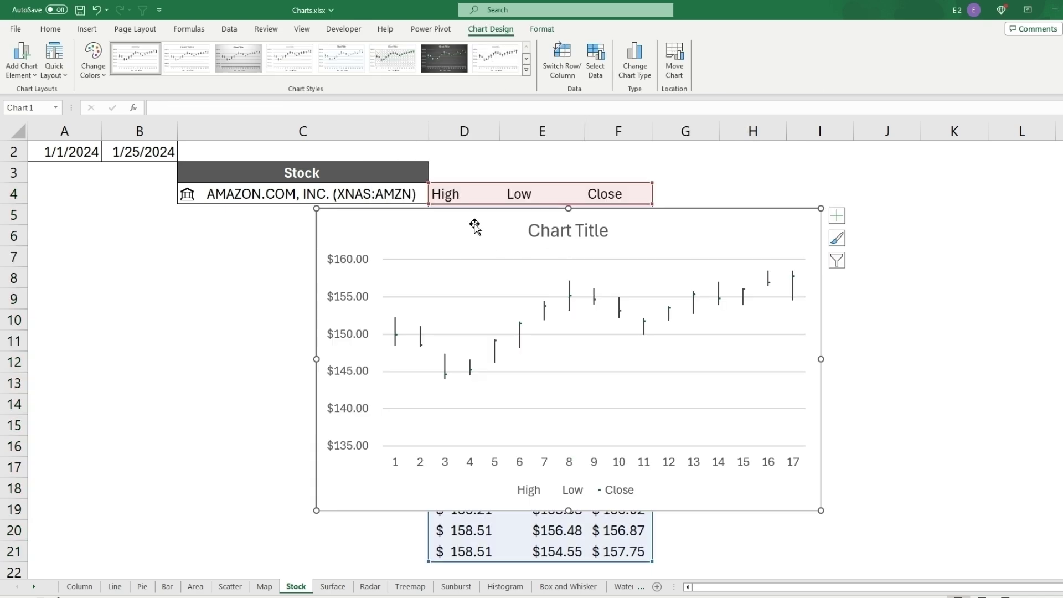
pyautogui.moveTo(474, 227); pyautogui.dragTo(742, 214)
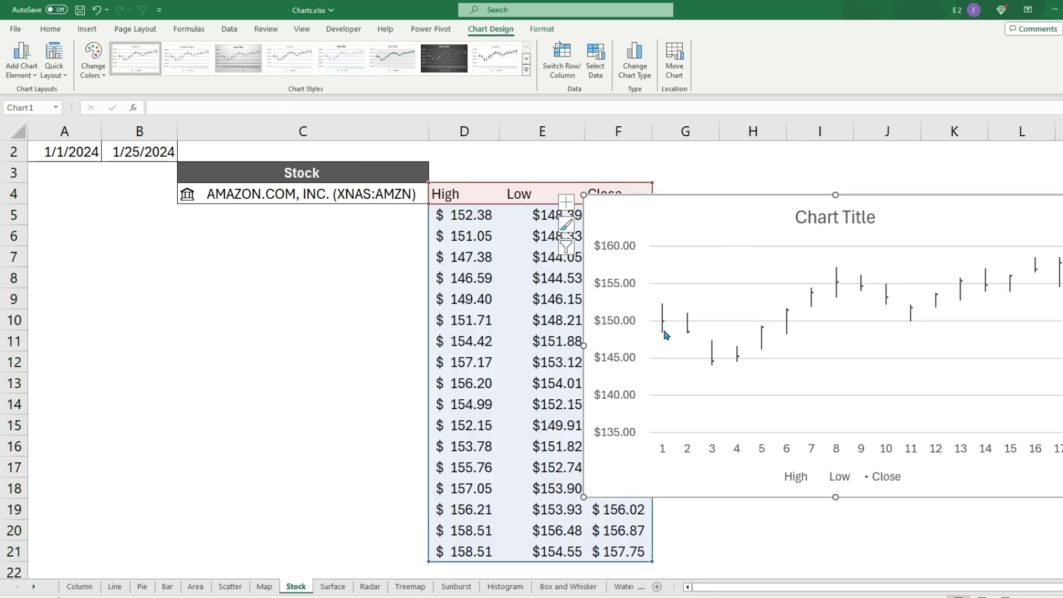
pyautogui.moveTo(664, 310)
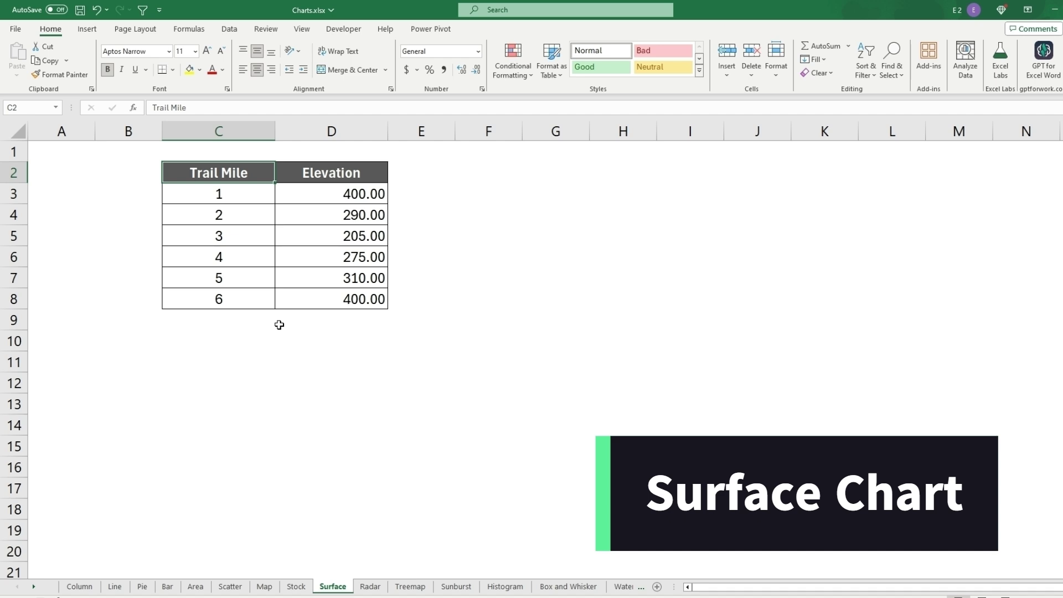
# Insert a 3-D Surface chart from the Trail Mile and Elevation table in C2:D8 and move it toward the empty columns beside the table
pyautogui.moveTo(219, 174); pyautogui.dragTo(347, 295)
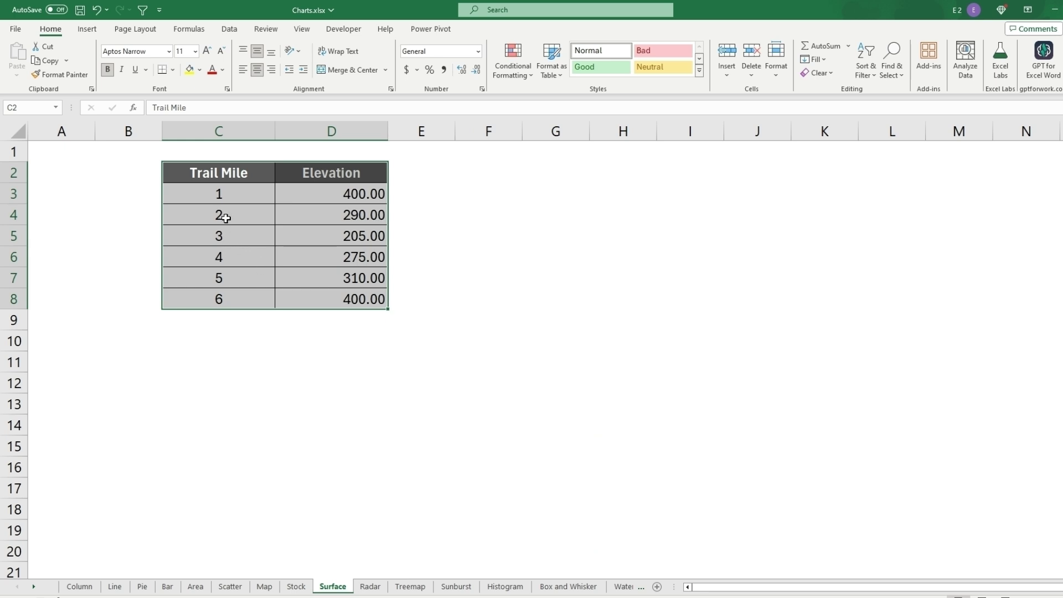
pyautogui.moveTo(232, 182); pyautogui.dragTo(227, 302)
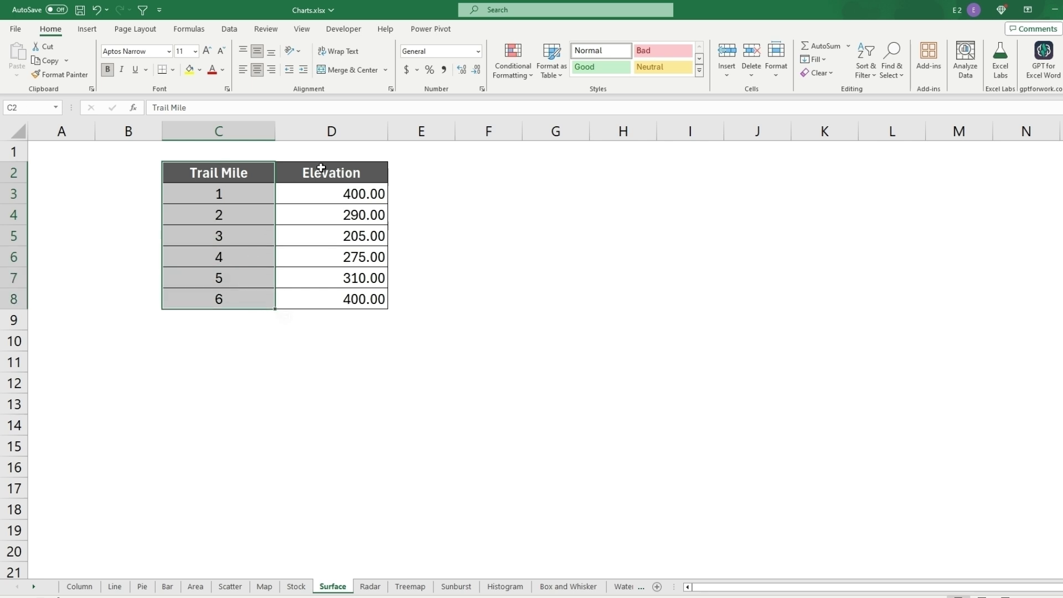
pyautogui.moveTo(315, 173); pyautogui.dragTo(332, 299)
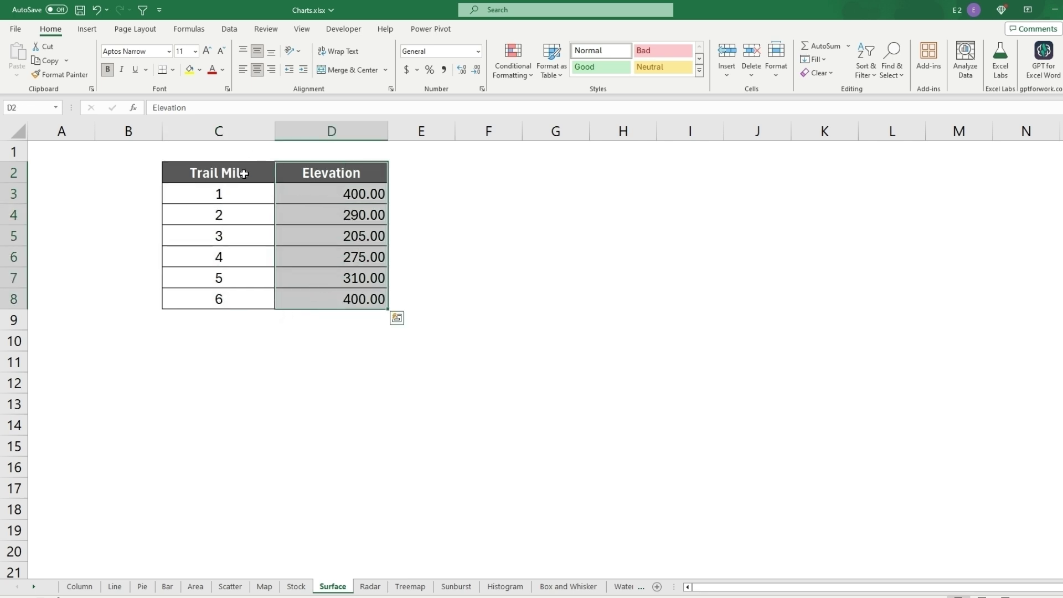
pyautogui.moveTo(244, 173); pyautogui.dragTo(301, 304)
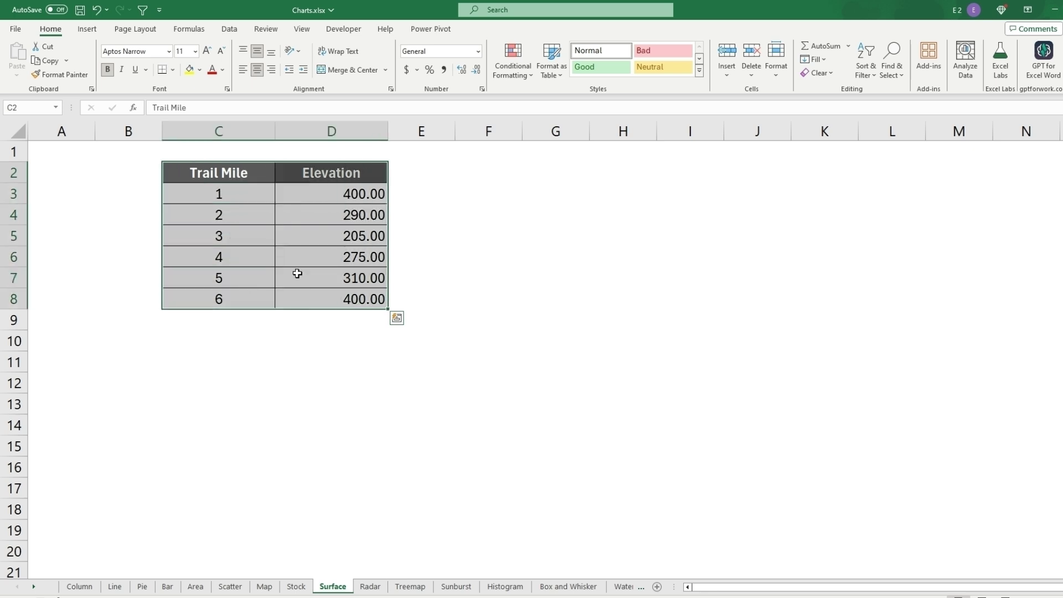
pyautogui.click(88, 30)
pyautogui.click(472, 89)
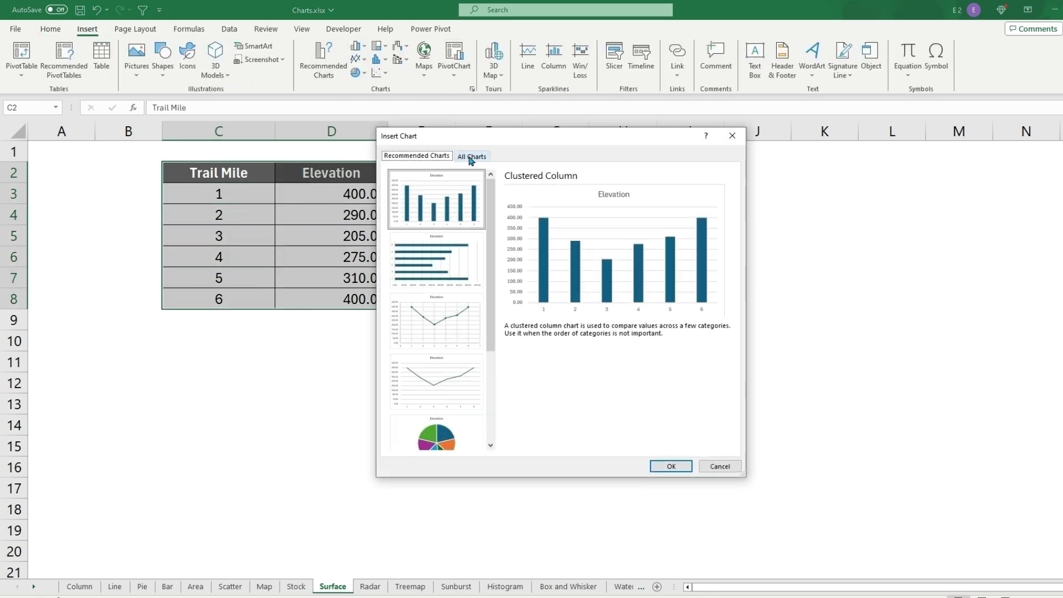
pyautogui.click(471, 157)
pyautogui.click(418, 315)
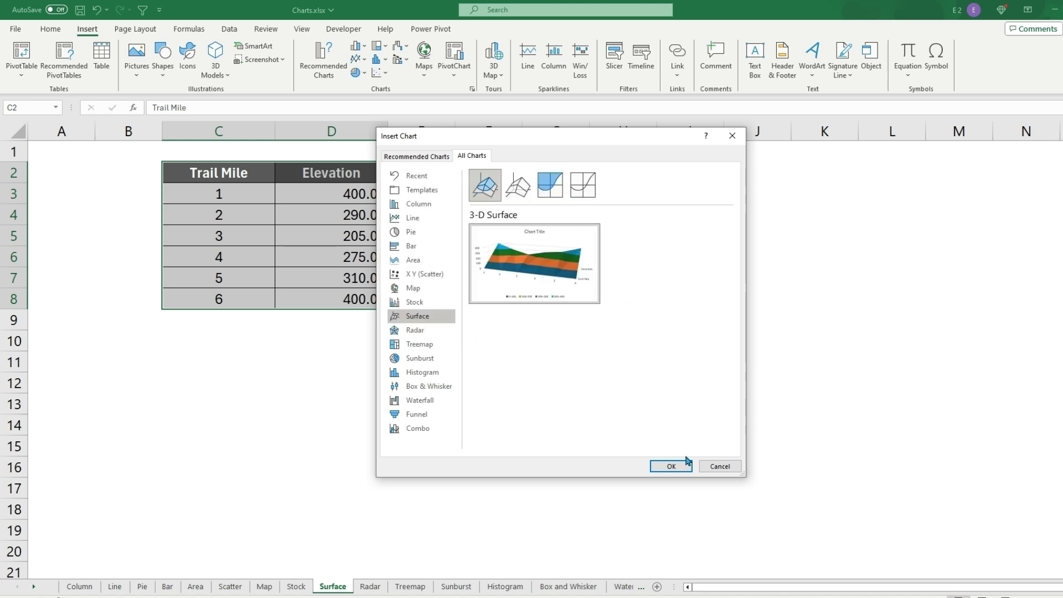
pyautogui.click(668, 466)
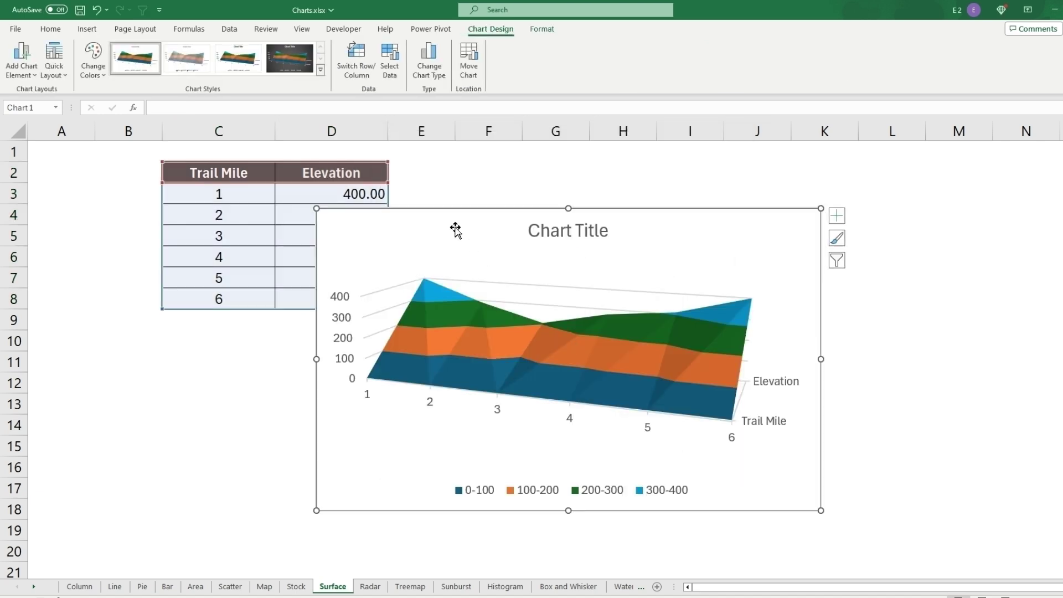
pyautogui.moveTo(406, 219); pyautogui.dragTo(527, 184)
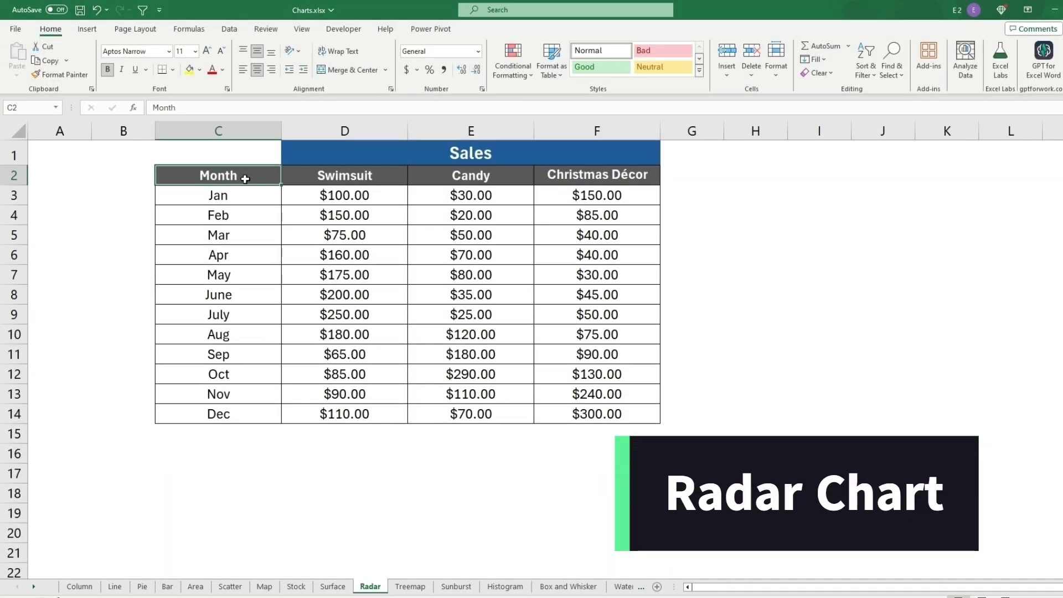
# Insert a Radar chart from the monthly sales table in C2:F14 and move it toward the empty columns beside the table
pyautogui.moveTo(260, 176); pyautogui.dragTo(246, 411)
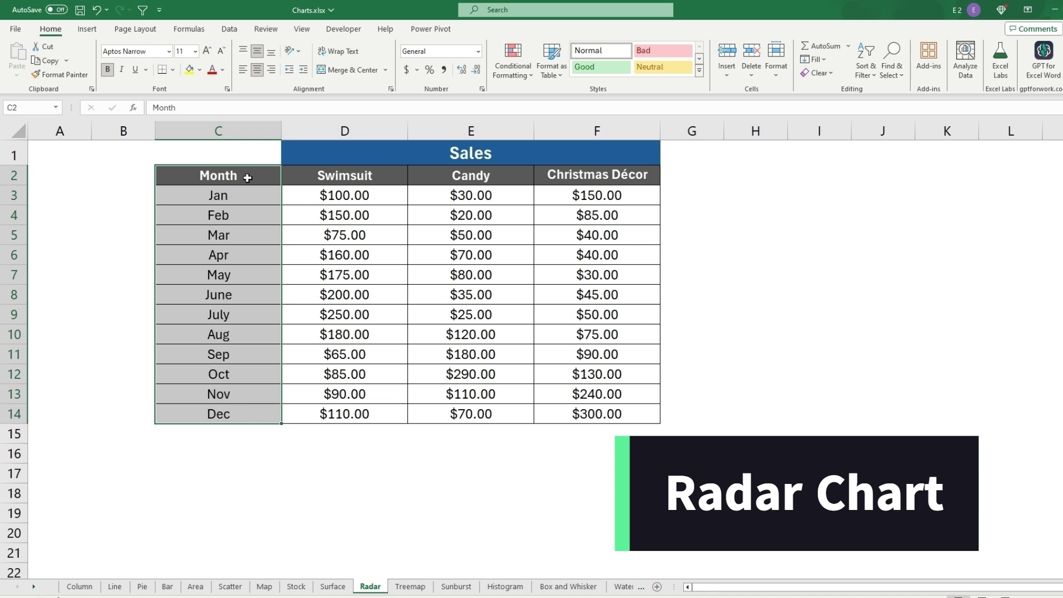
pyautogui.moveTo(248, 178); pyautogui.dragTo(585, 413)
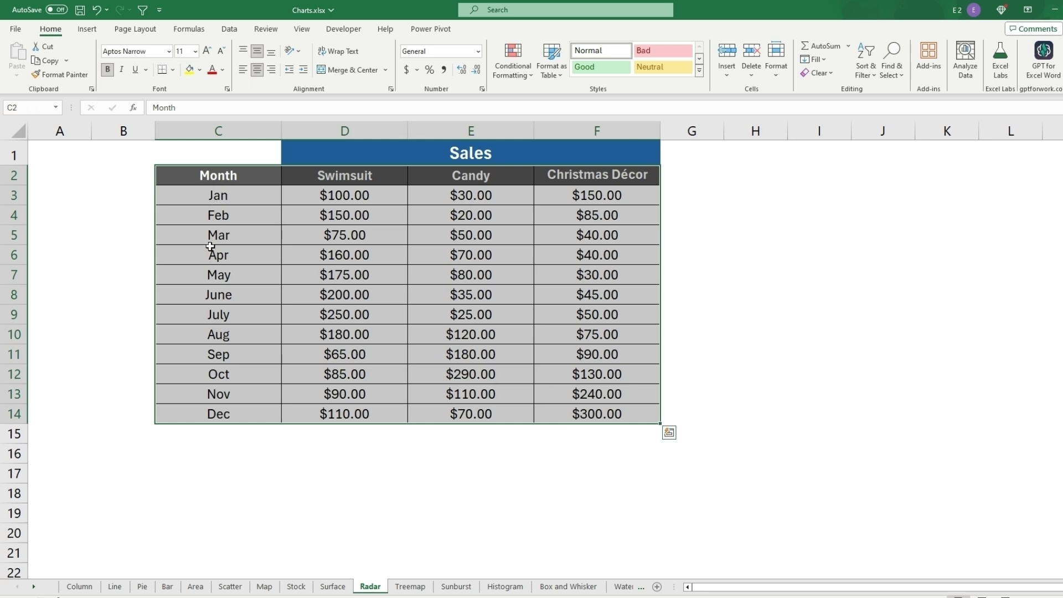
pyautogui.click(87, 31)
pyautogui.click(473, 89)
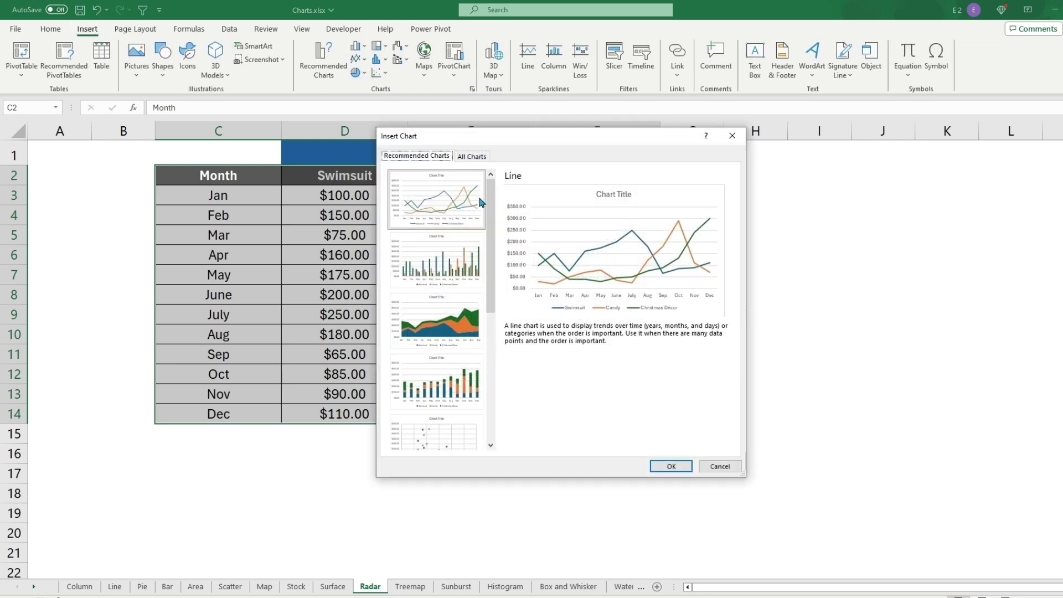
pyautogui.click(470, 156)
pyautogui.click(423, 331)
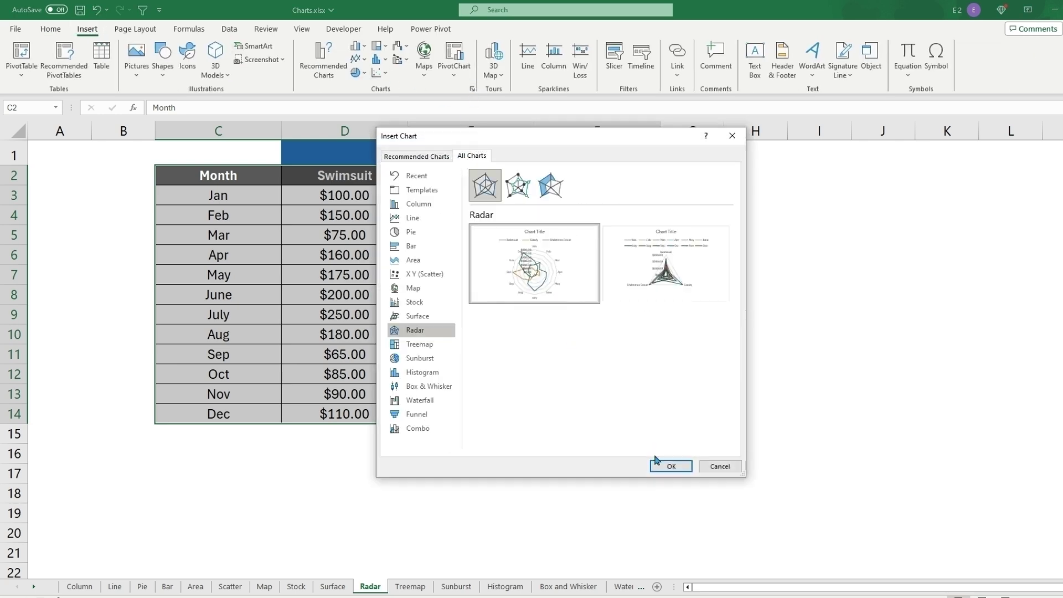
pyautogui.click(670, 466)
pyautogui.moveTo(448, 224); pyautogui.dragTo(710, 226)
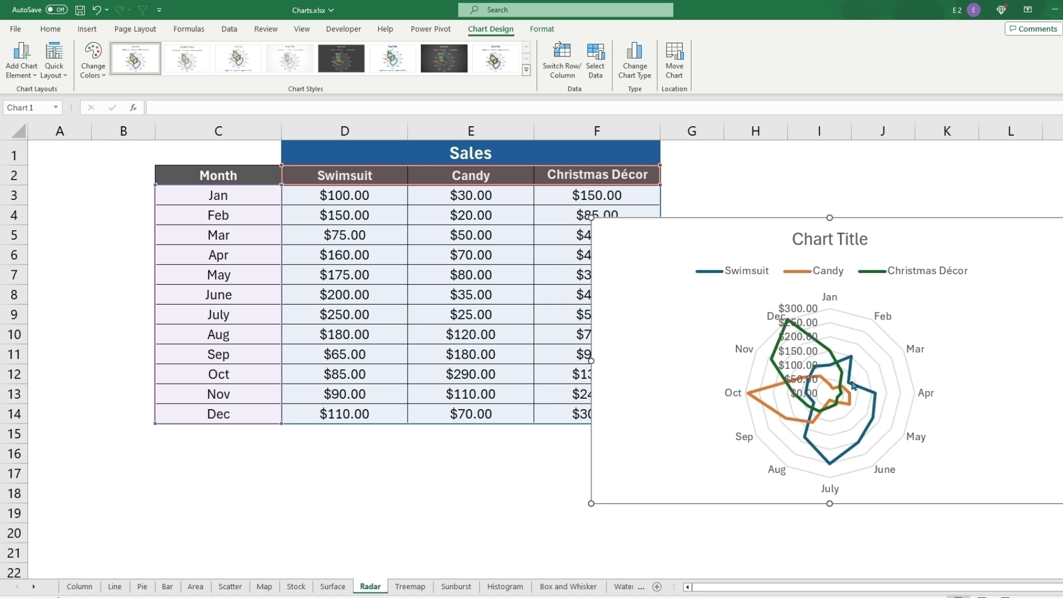
# Delete the dollar-value axis labels from the radar chart
pyautogui.moveTo(854, 386)
pyautogui.click(804, 313)
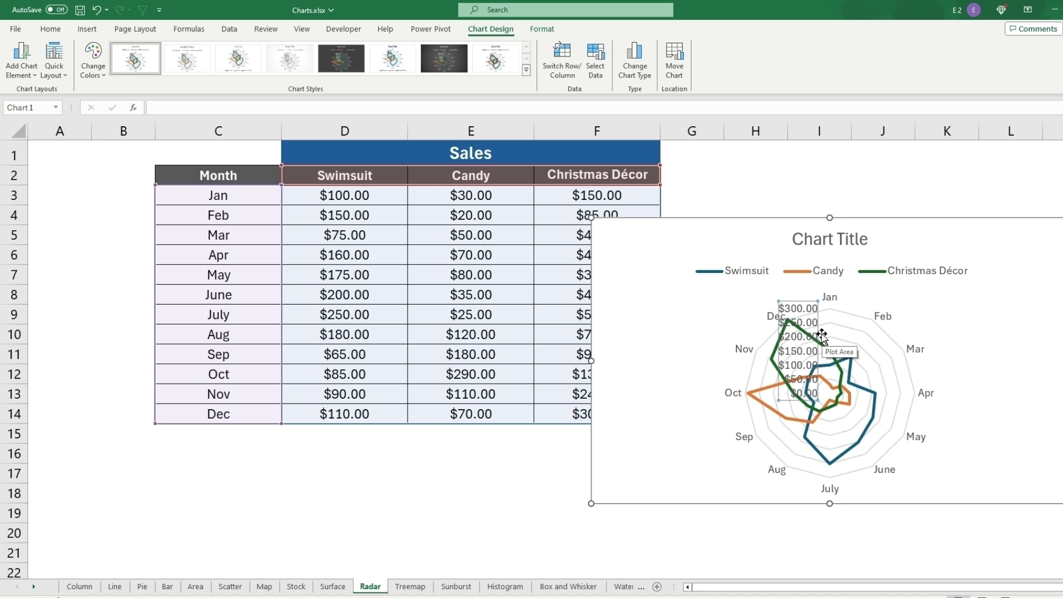
pyautogui.press('Delete')
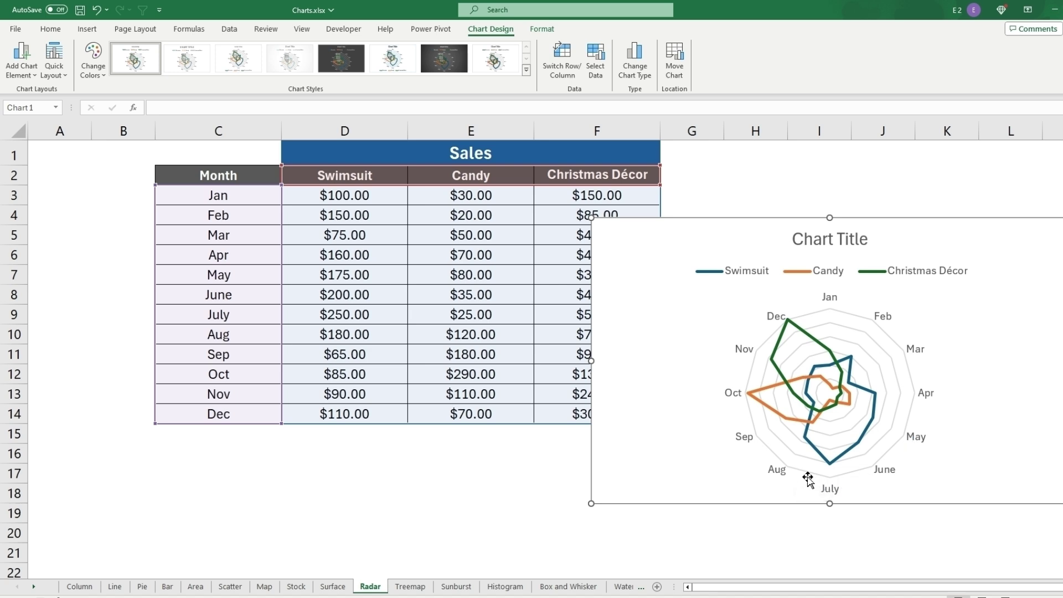
pyautogui.moveTo(840, 468)
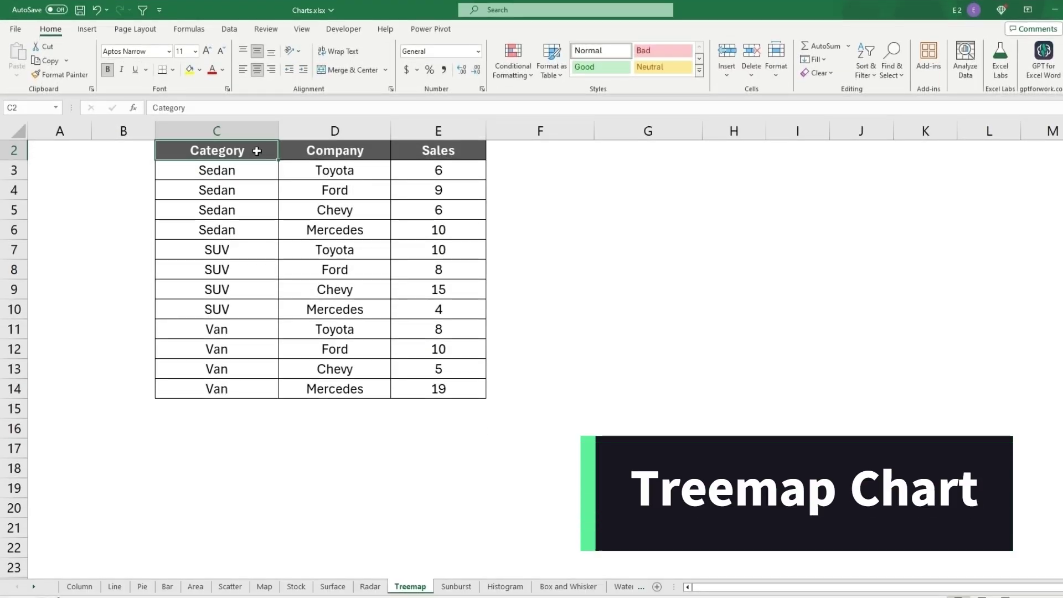
# Insert a Treemap chart from the Category, Company and Sales table in C2:E14 and move it into the empty columns beside the table
pyautogui.moveTo(256, 151); pyautogui.dragTo(441, 387)
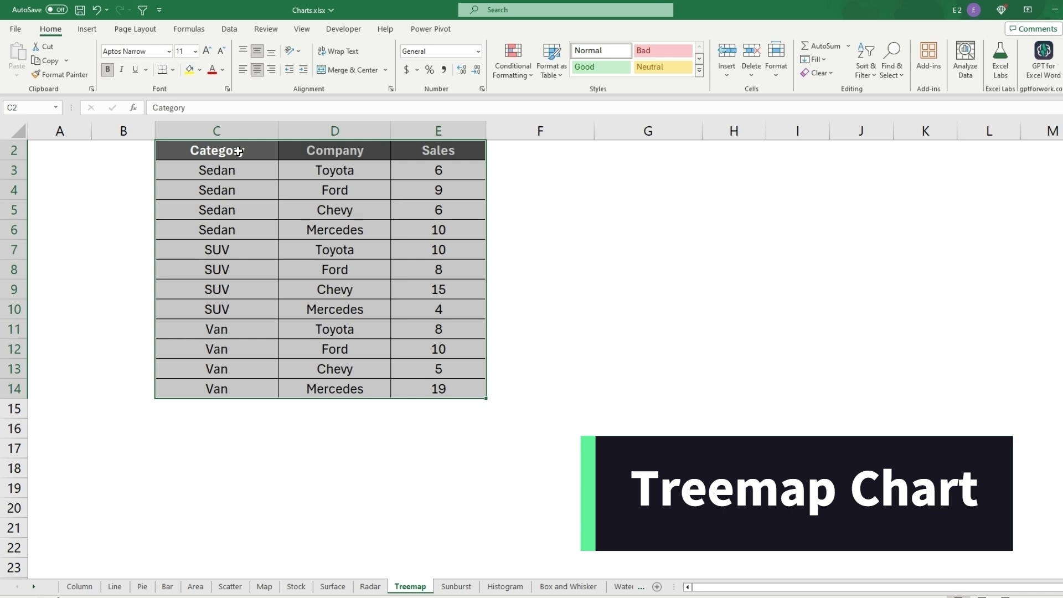
pyautogui.moveTo(238, 151); pyautogui.dragTo(260, 380)
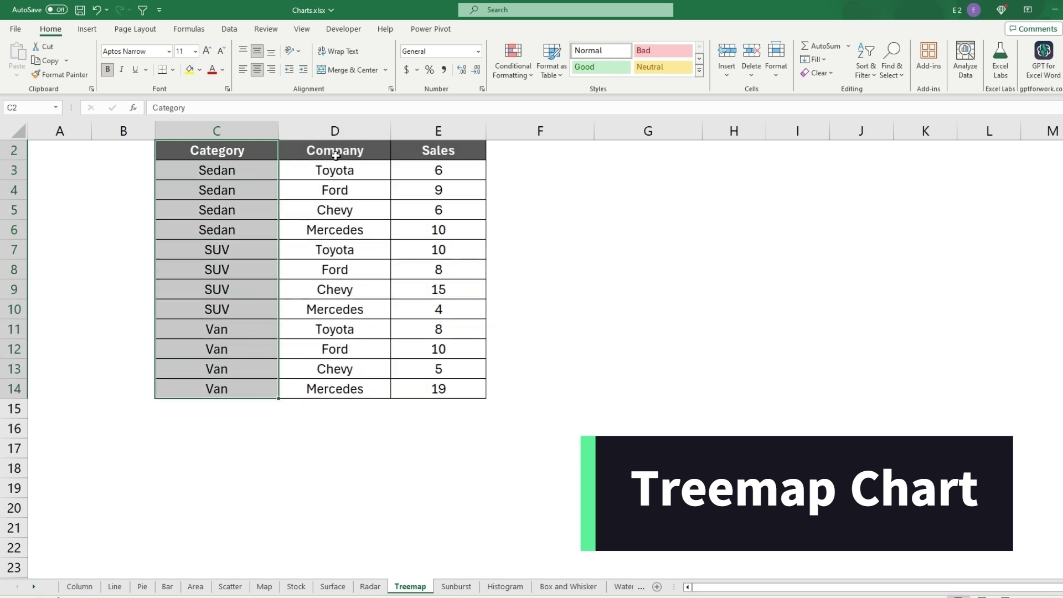
pyautogui.moveTo(335, 155); pyautogui.dragTo(357, 391)
pyautogui.moveTo(417, 149); pyautogui.dragTo(441, 388)
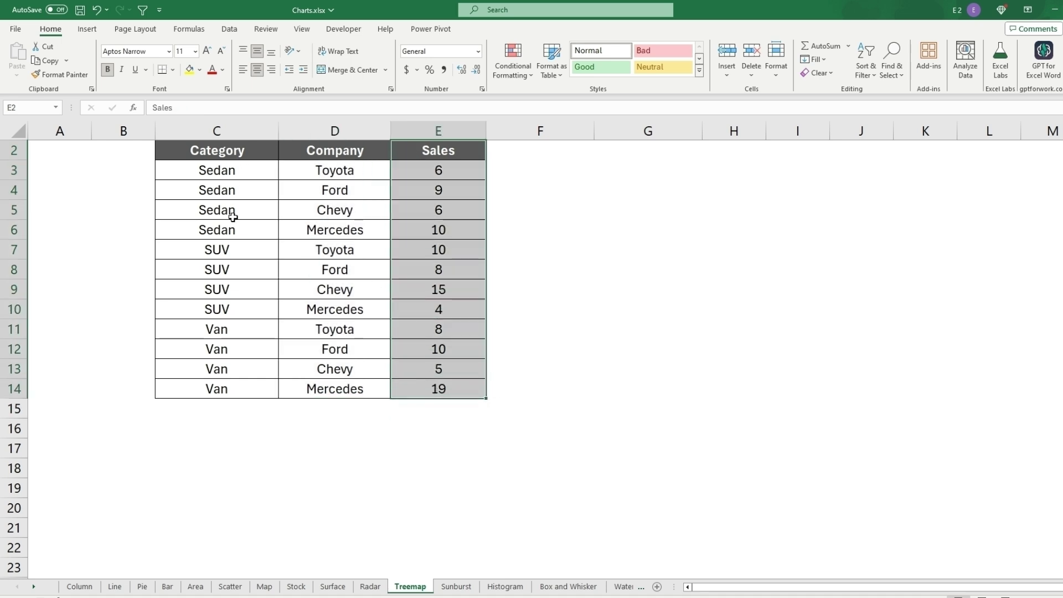
pyautogui.moveTo(224, 148); pyautogui.dragTo(417, 394)
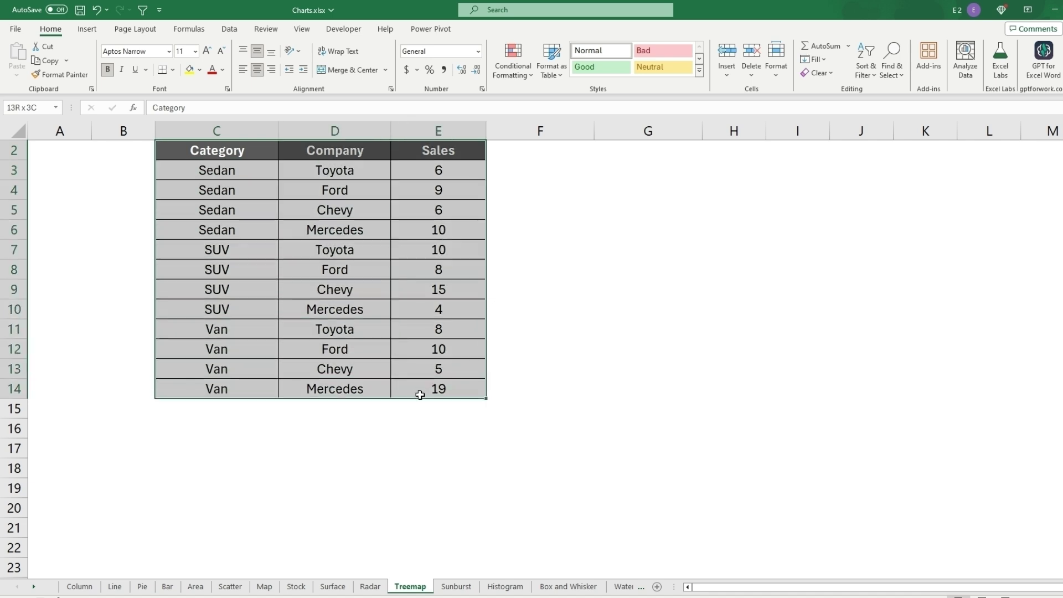
pyautogui.click(87, 28)
pyautogui.click(472, 92)
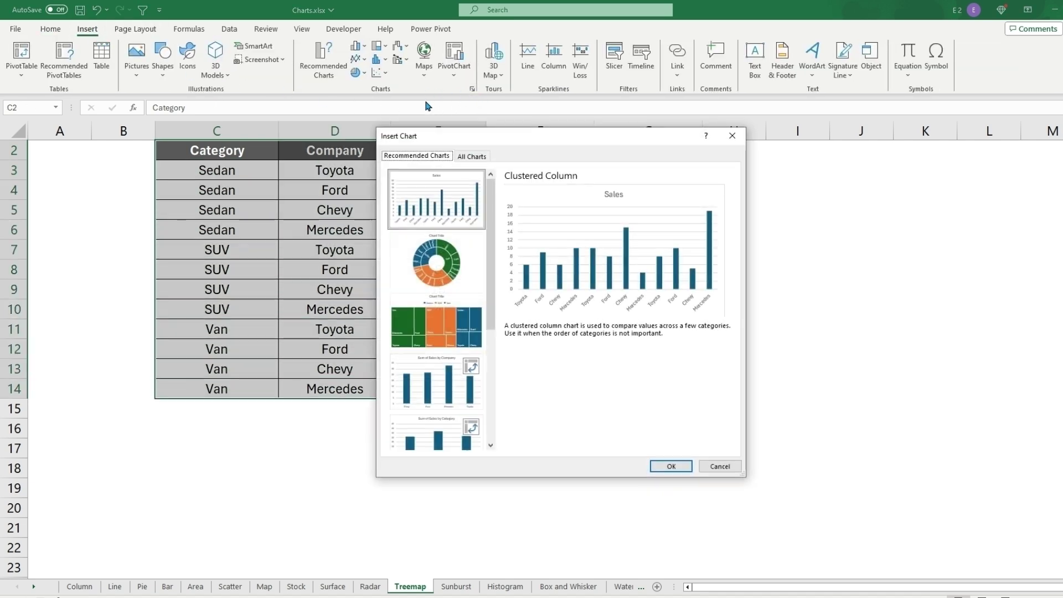
pyautogui.click(472, 156)
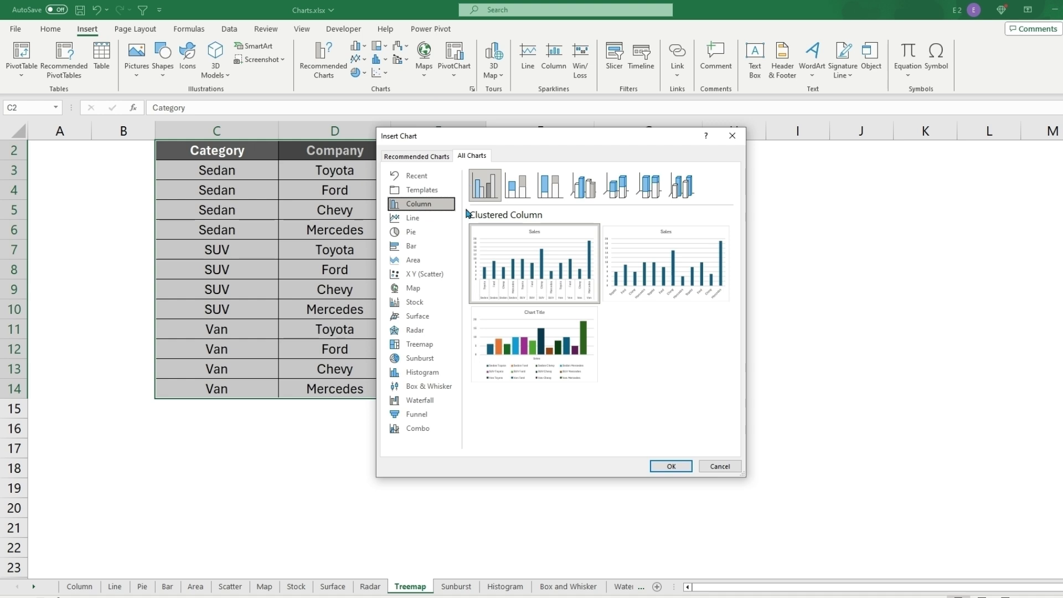
pyautogui.click(420, 344)
pyautogui.click(672, 467)
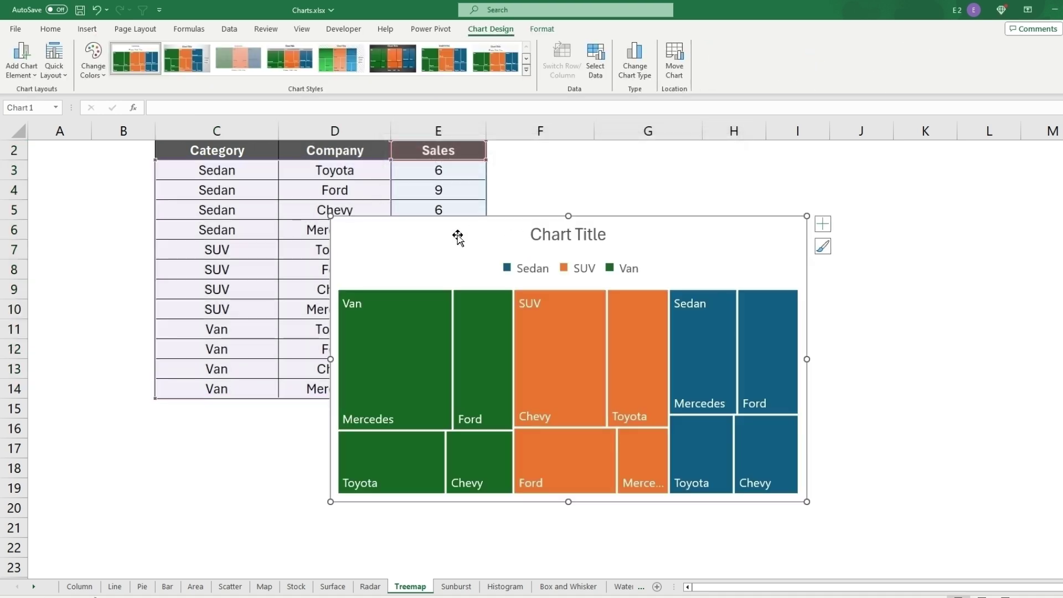
pyautogui.moveTo(458, 235); pyautogui.dragTo(639, 178)
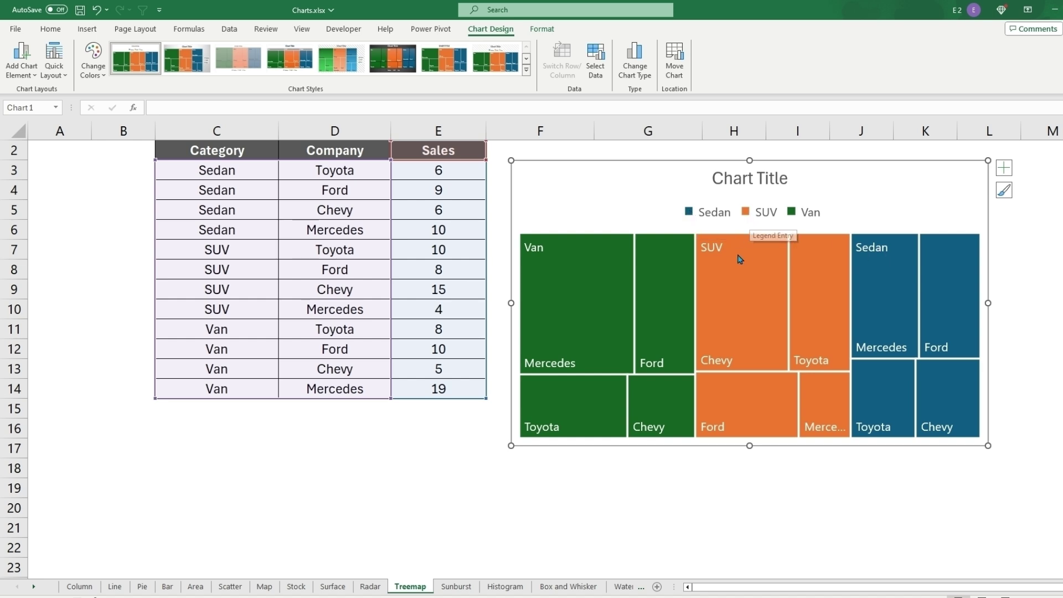
# Compare the treemap's Van, SUV and Sedan blocks with the grouped entries in the Category column
pyautogui.moveTo(577, 331)
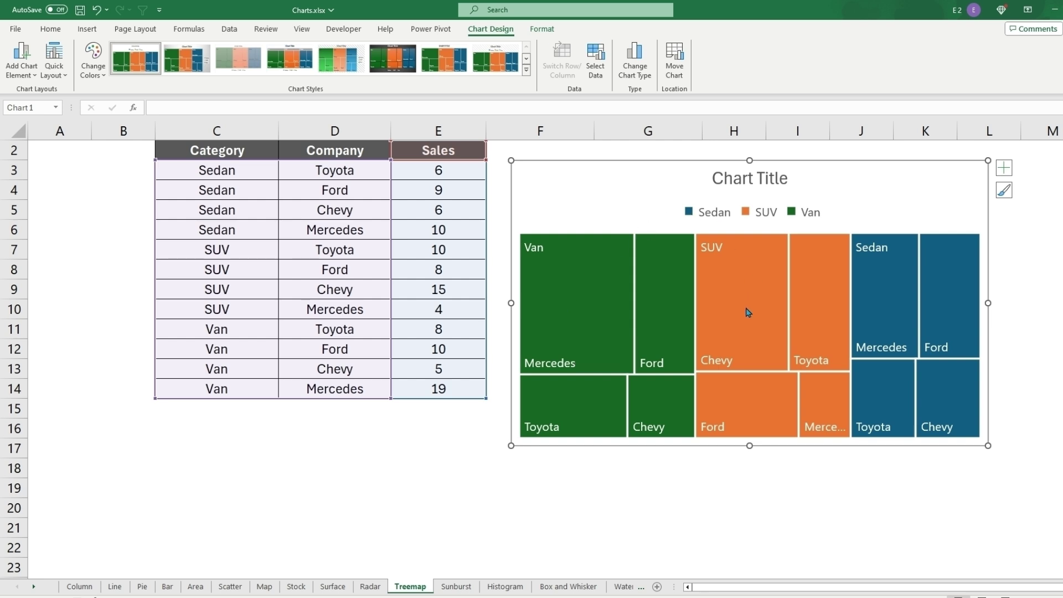
pyautogui.moveTo(742, 302)
pyautogui.moveTo(875, 307)
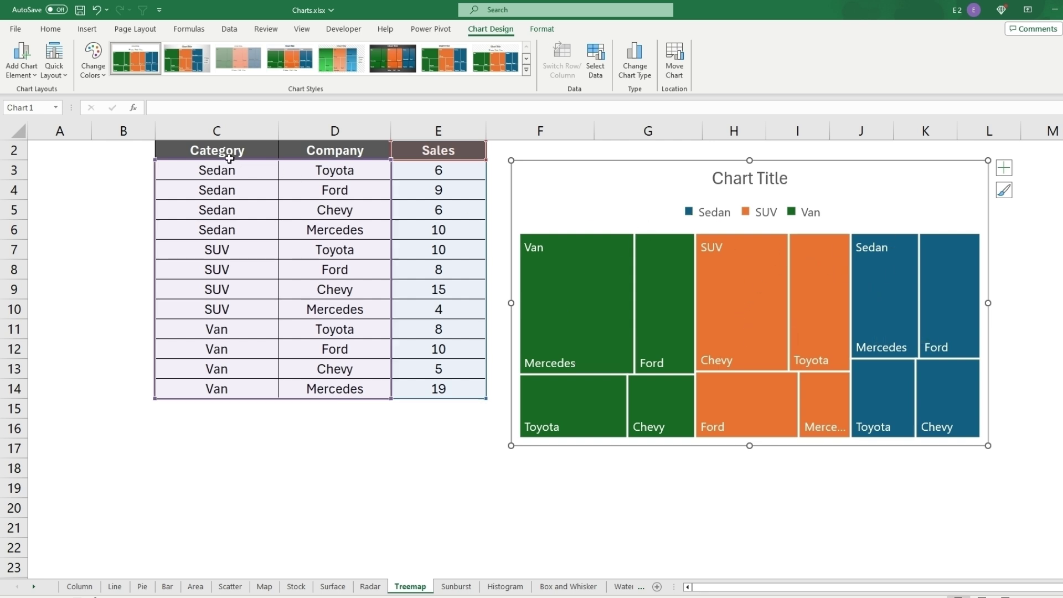
pyautogui.moveTo(229, 158); pyautogui.dragTo(247, 387)
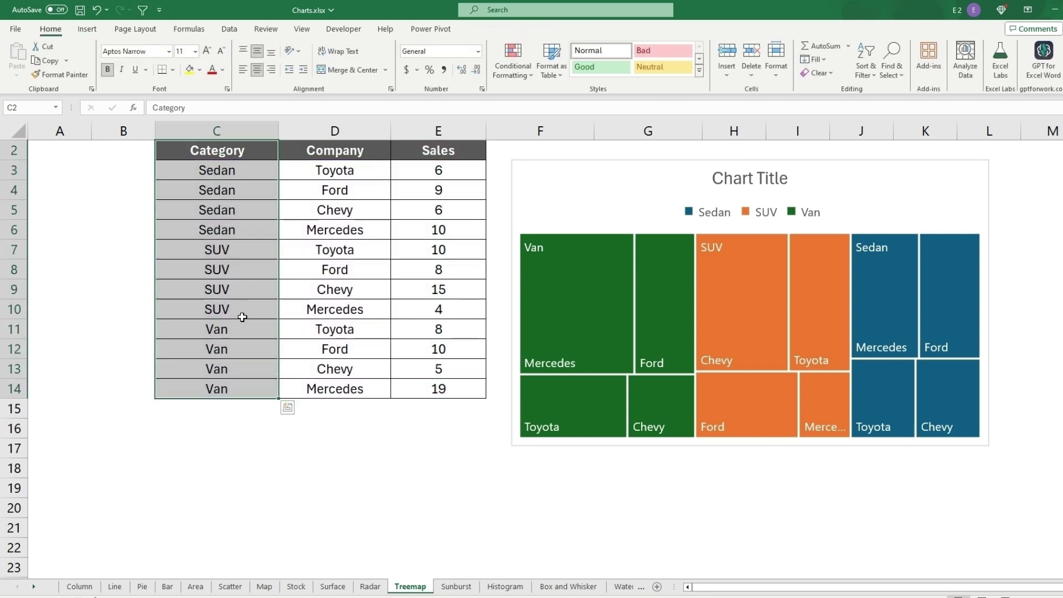
pyautogui.click(227, 170)
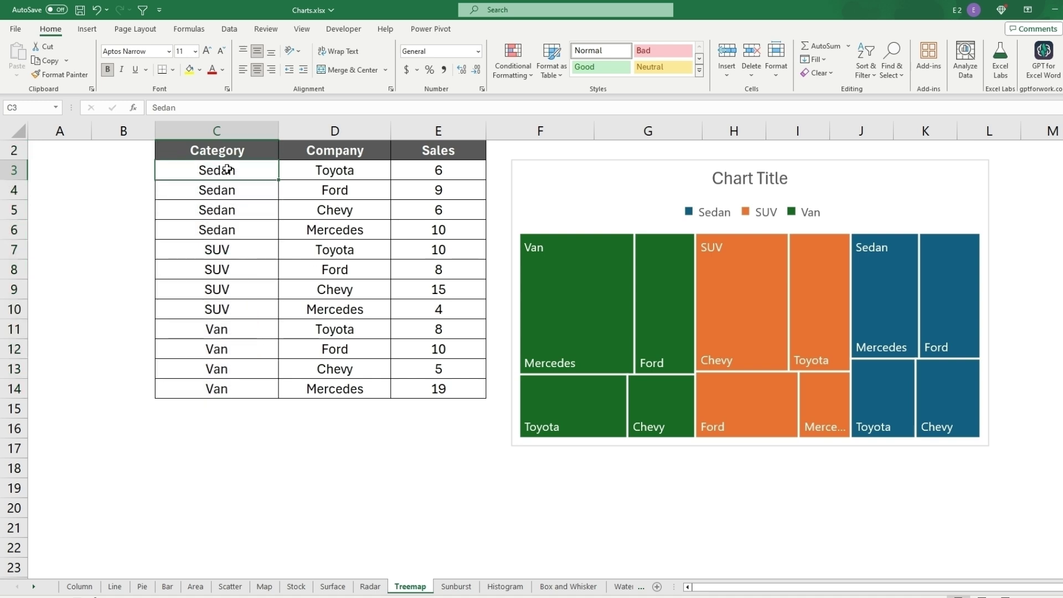
pyautogui.moveTo(228, 169); pyautogui.dragTo(267, 183)
pyautogui.click(308, 176)
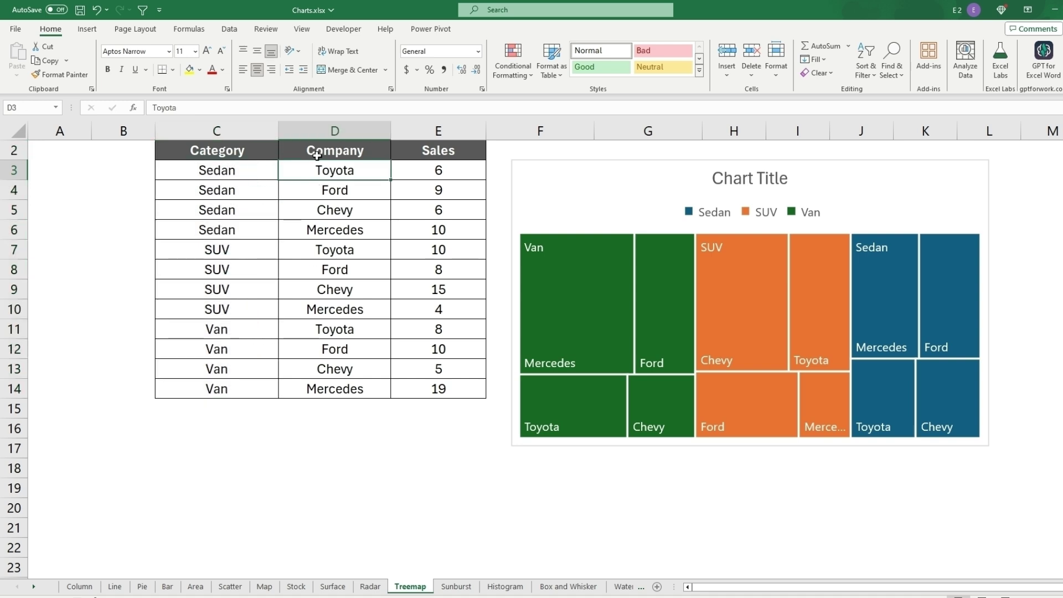
# Sort the table by Company from A to Z, expanding the selection to include the neighbouring columns
pyautogui.moveTo(317, 155); pyautogui.dragTo(332, 391)
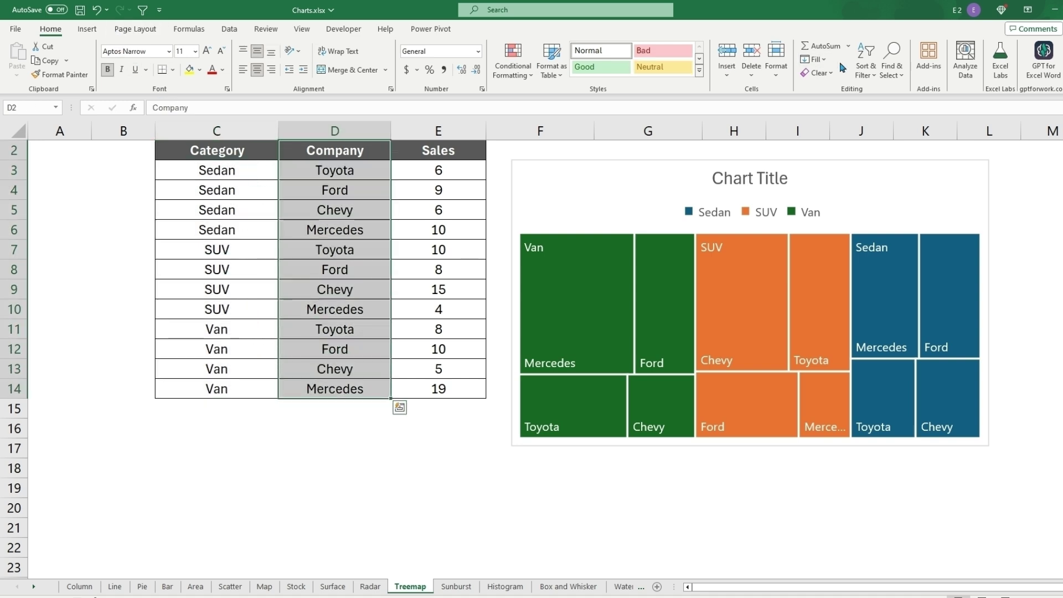
pyautogui.click(866, 69)
pyautogui.click(884, 95)
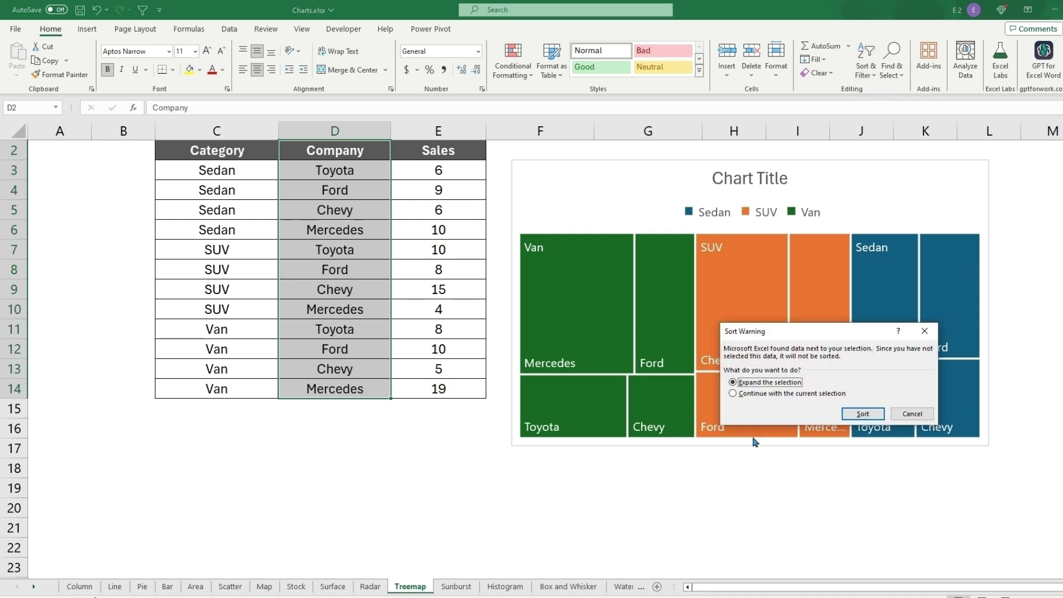
pyautogui.click(861, 416)
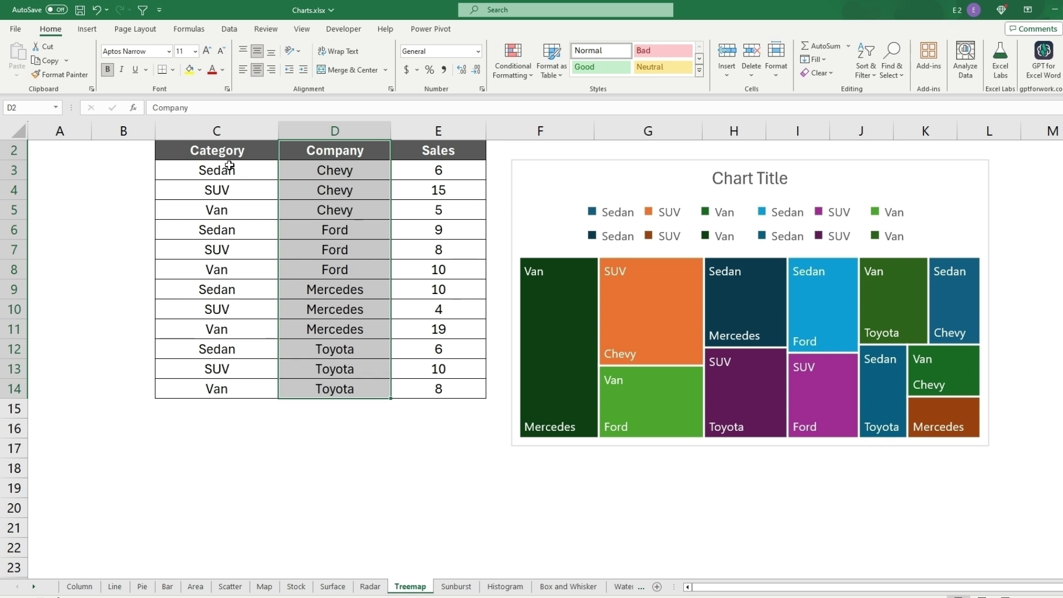
# Sort the table by Category from A to Z with the expanded selection to regroup the treemap's categories
pyautogui.moveTo(218, 170); pyautogui.dragTo(221, 388)
pyautogui.click(866, 64)
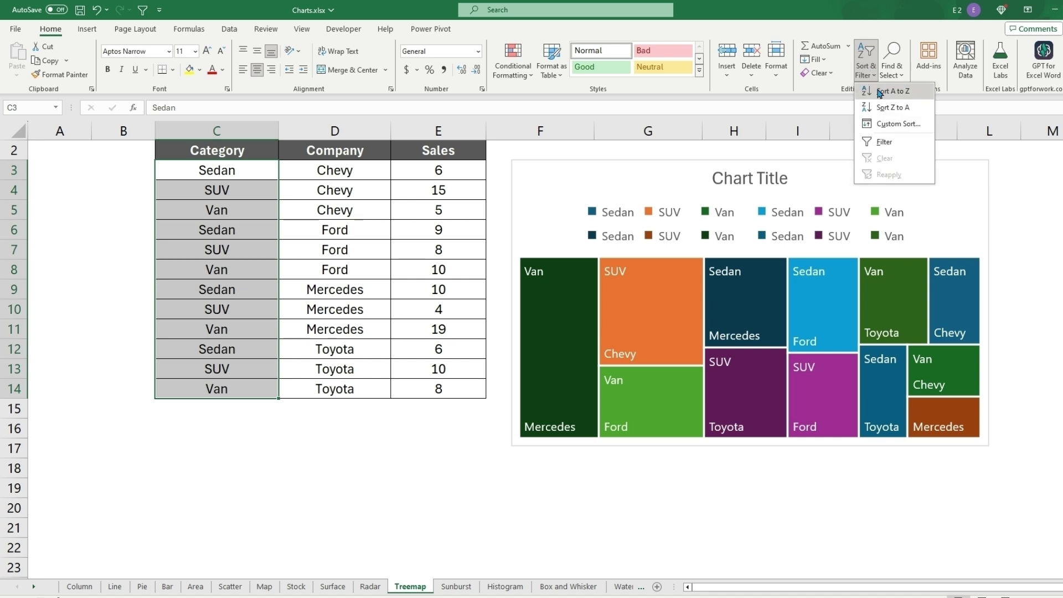
pyautogui.click(882, 91)
pyautogui.click(863, 414)
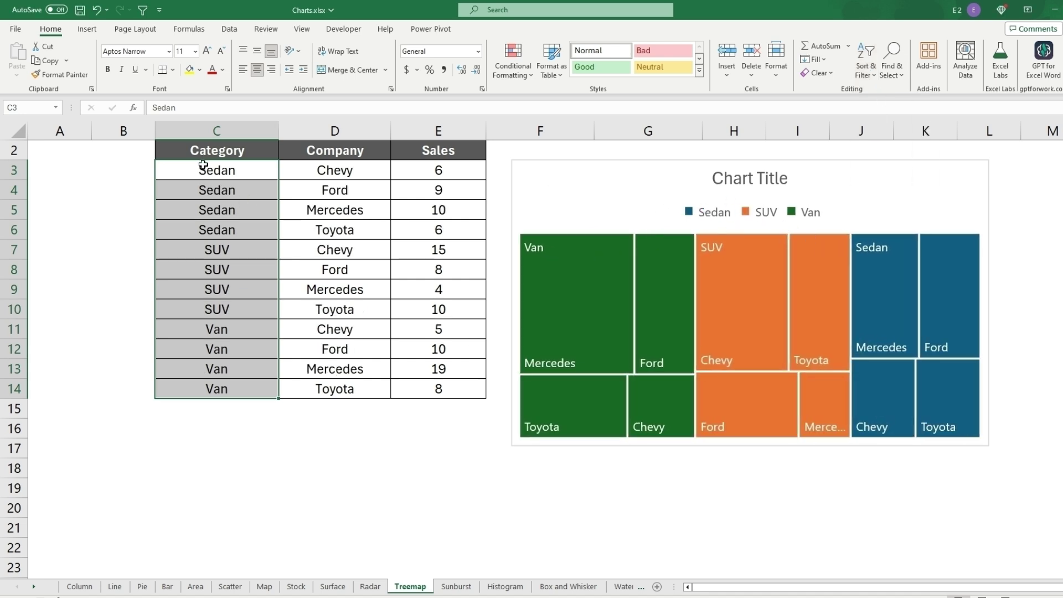
pyautogui.moveTo(203, 165); pyautogui.dragTo(217, 389)
pyautogui.moveTo(603, 256)
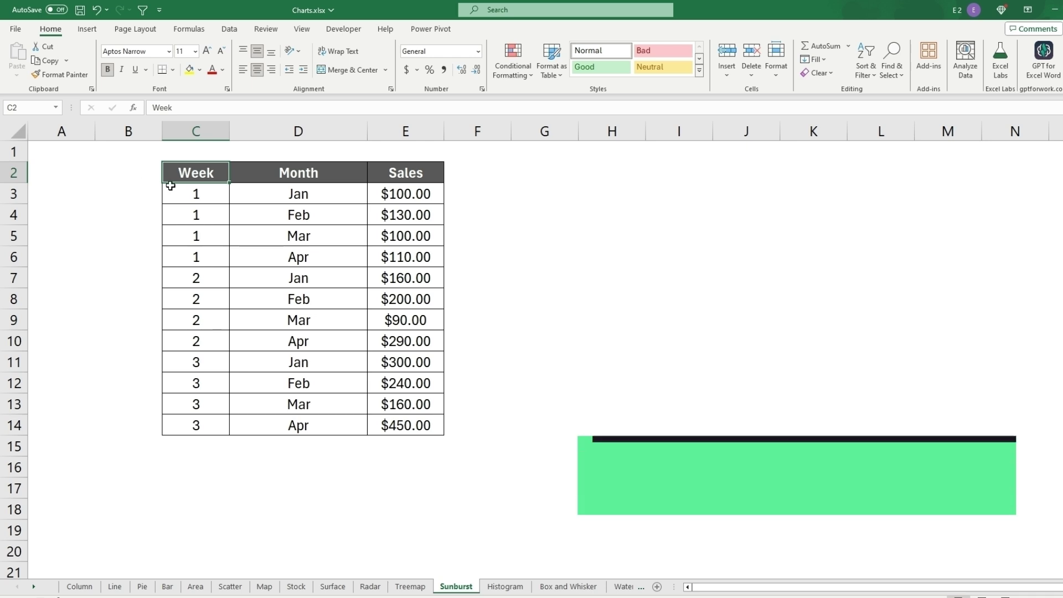
# Insert a Sunburst chart from the Week, Month and Sales table in C2:E14 and move it into the empty columns beside the table
pyautogui.moveTo(198, 177); pyautogui.dragTo(196, 426)
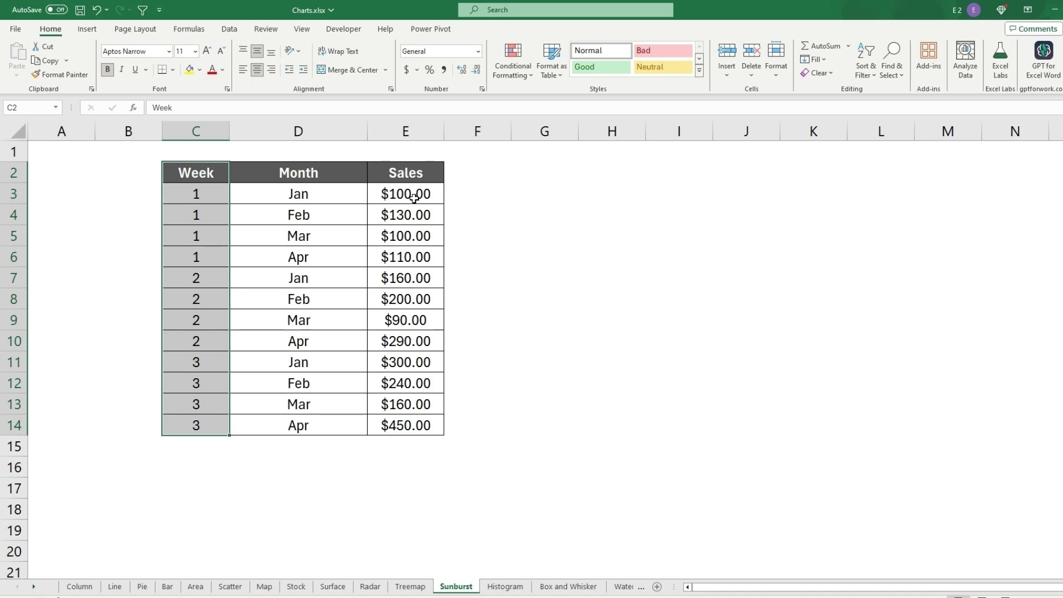
pyautogui.moveTo(204, 172); pyautogui.dragTo(399, 425)
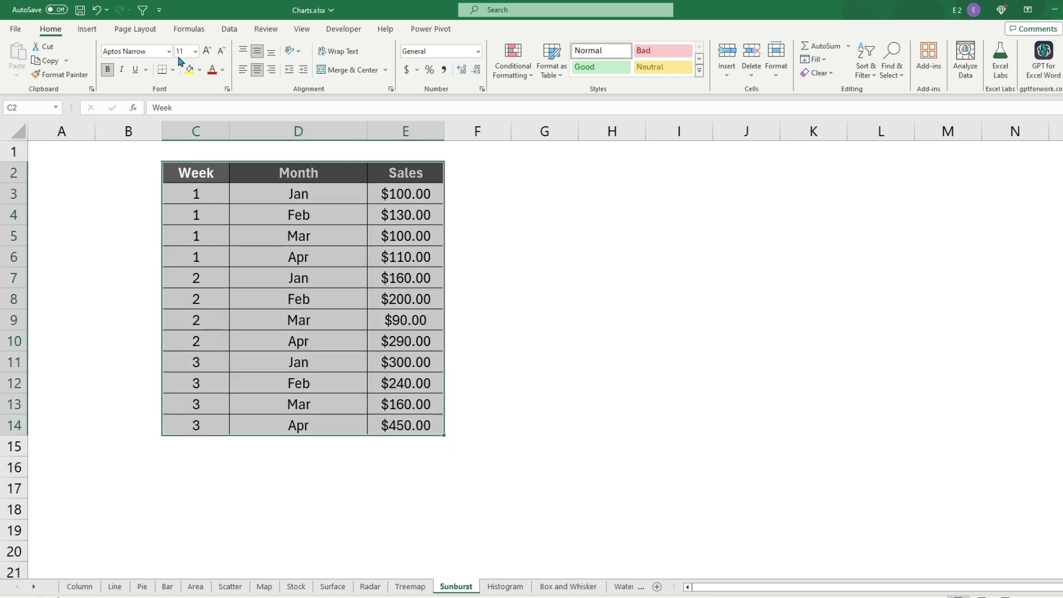
pyautogui.click(95, 32)
pyautogui.click(472, 90)
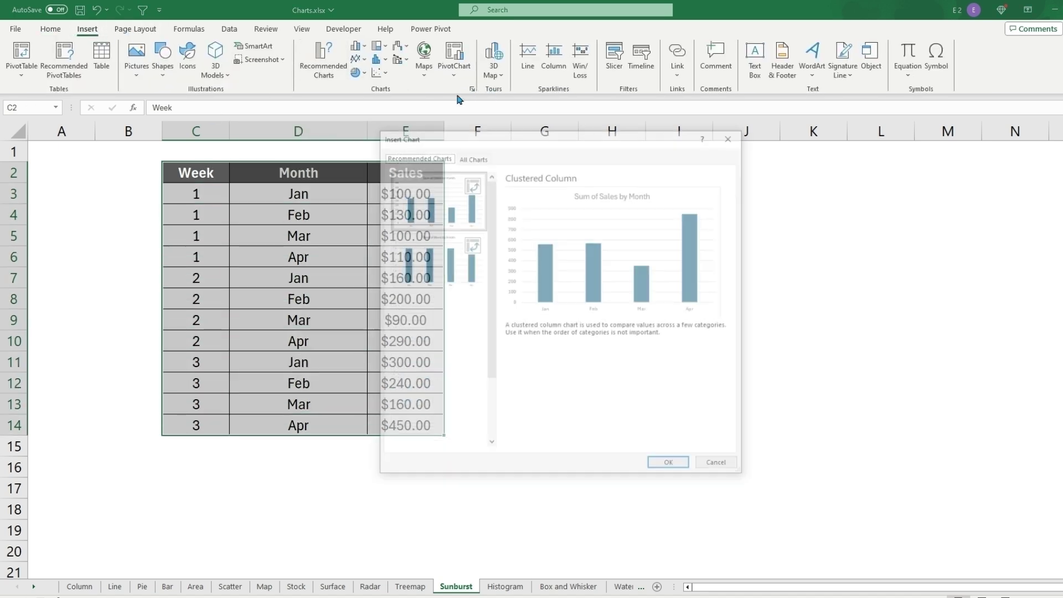
pyautogui.click(468, 157)
pyautogui.click(419, 358)
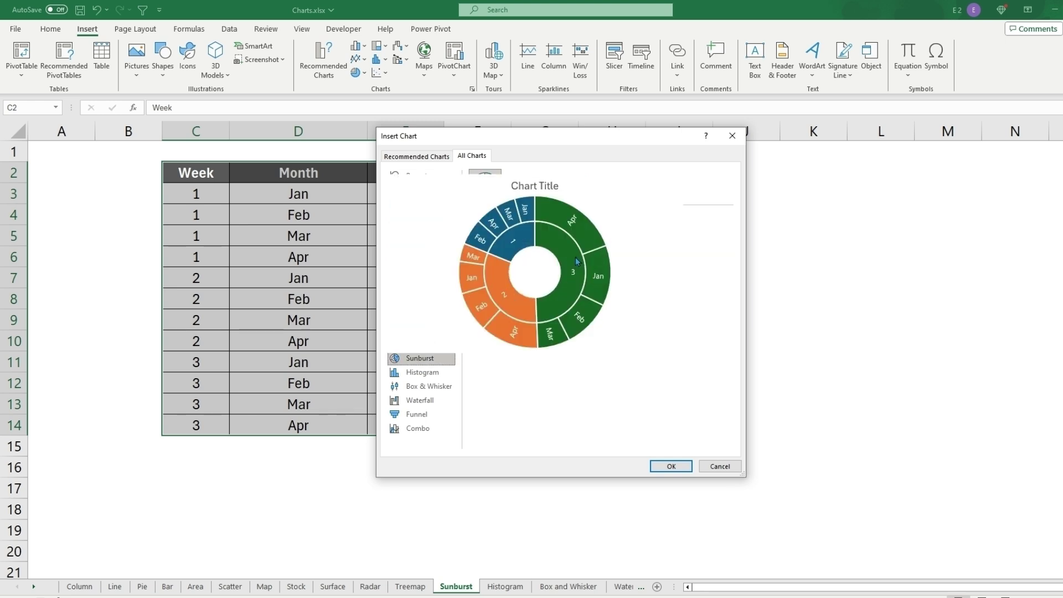
pyautogui.click(670, 465)
pyautogui.moveTo(533, 352); pyautogui.dragTo(693, 297)
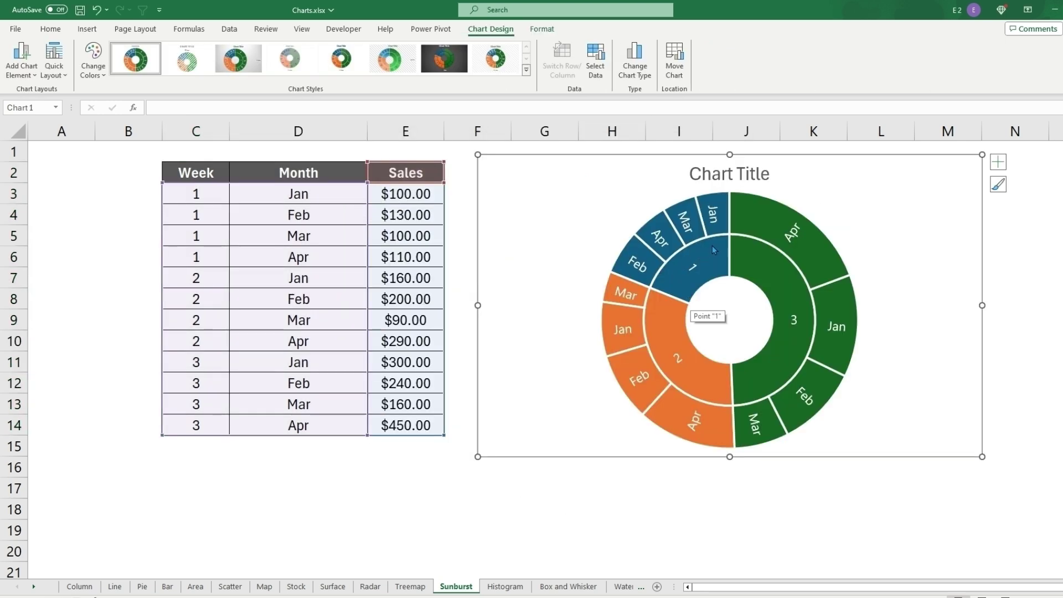
# Compare the sunburst's inner and outer rings with the Week column and the Month and Sales columns
pyautogui.moveTo(693, 221)
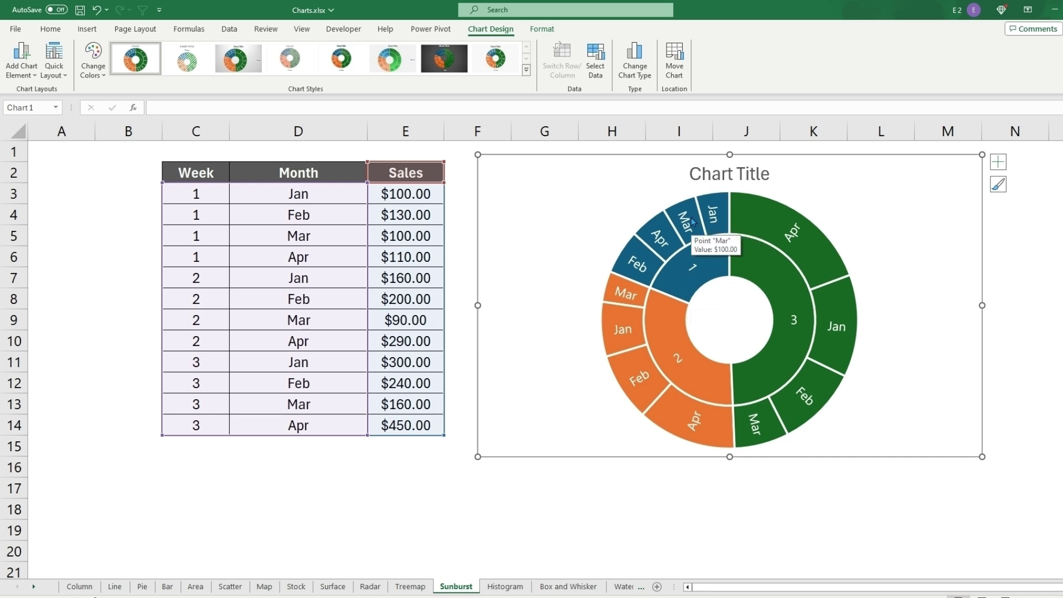
pyautogui.moveTo(752, 265)
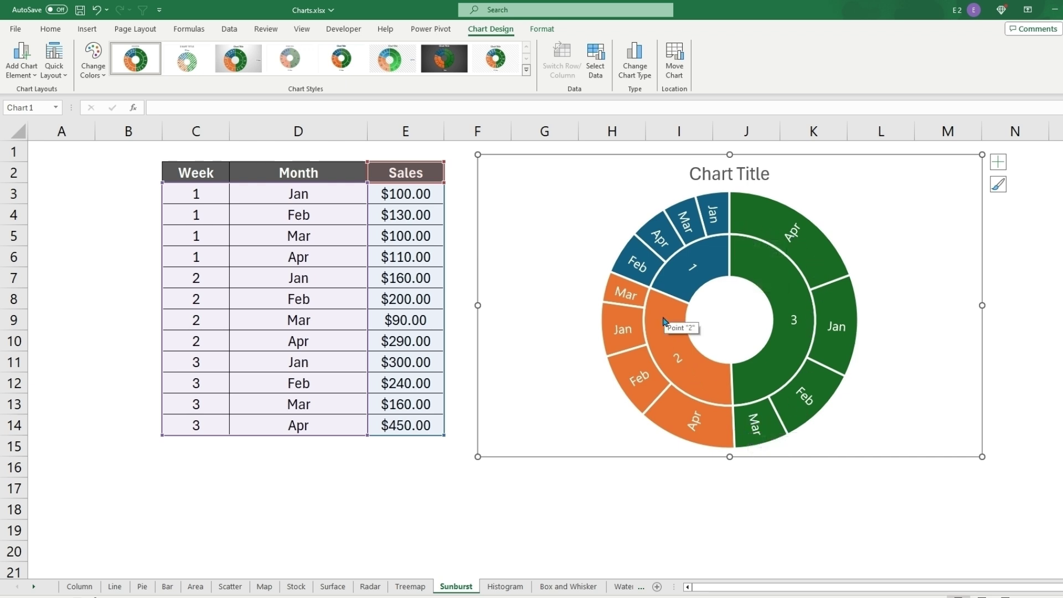
pyautogui.moveTo(202, 191); pyautogui.dragTo(206, 420)
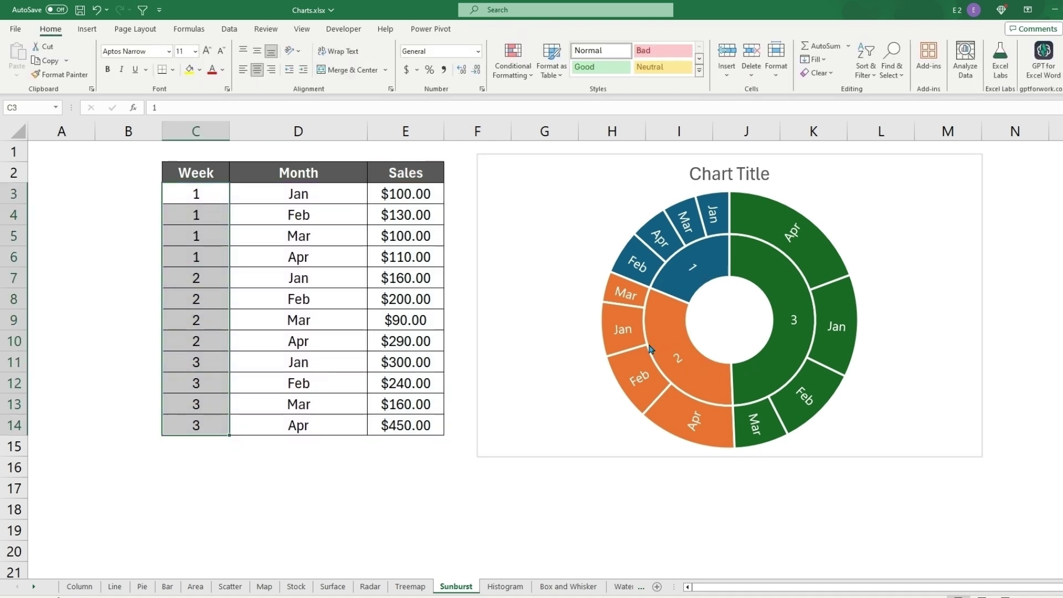
pyautogui.moveTo(294, 191); pyautogui.dragTo(423, 427)
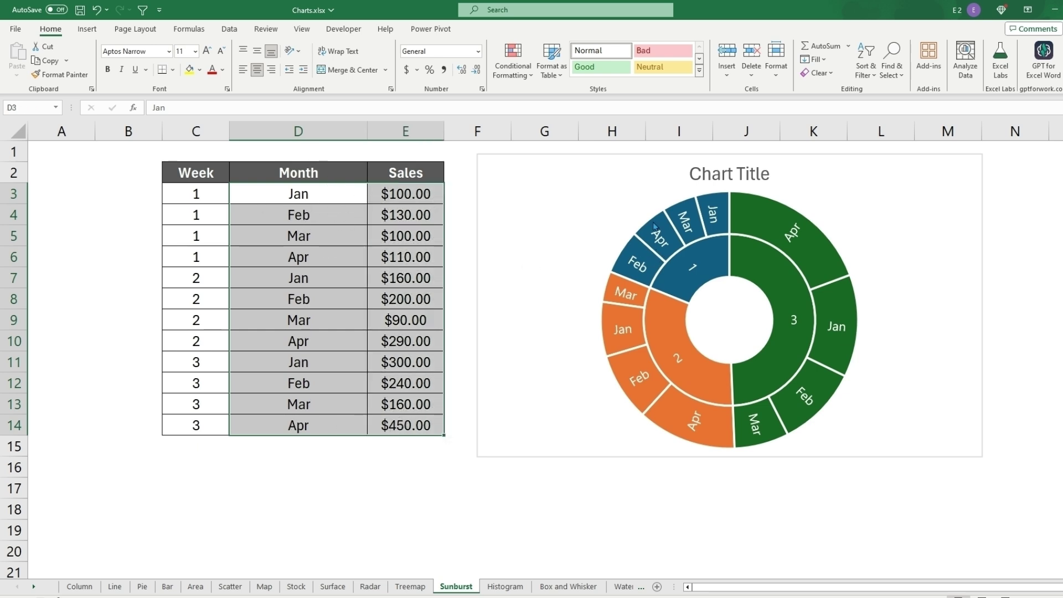
# Highlight individual sunburst segments to examine the week 3 and week 2 branches, including week 2's Feb segment
pyautogui.click(763, 264)
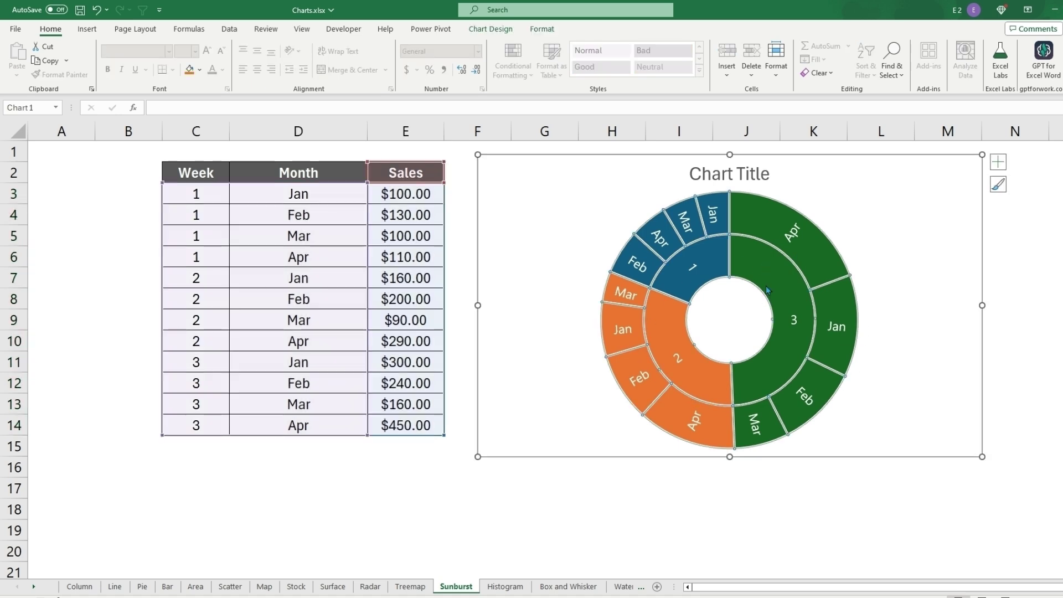
pyautogui.click(780, 308)
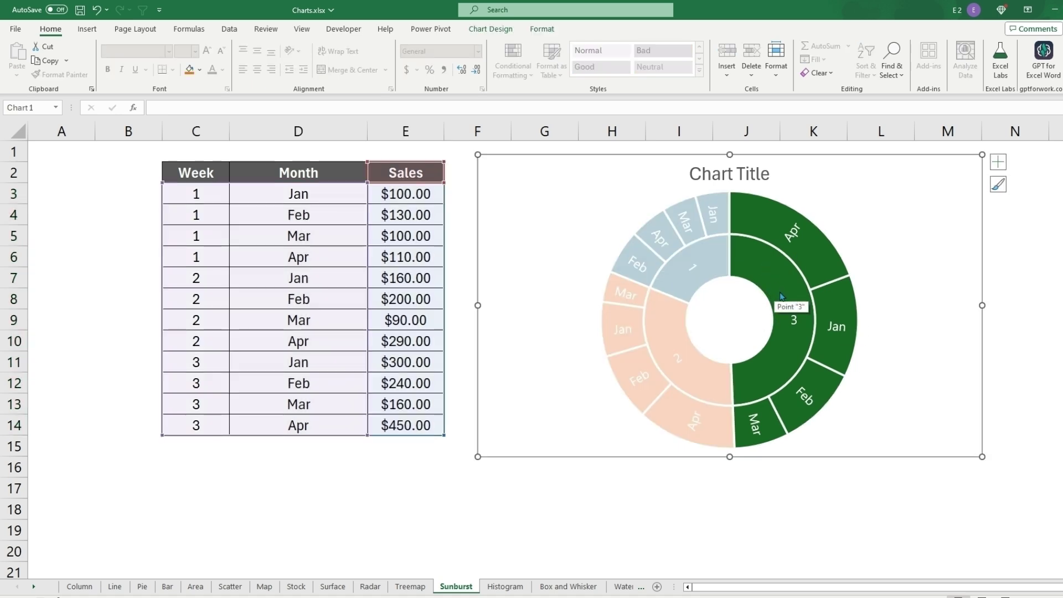
pyautogui.click(810, 263)
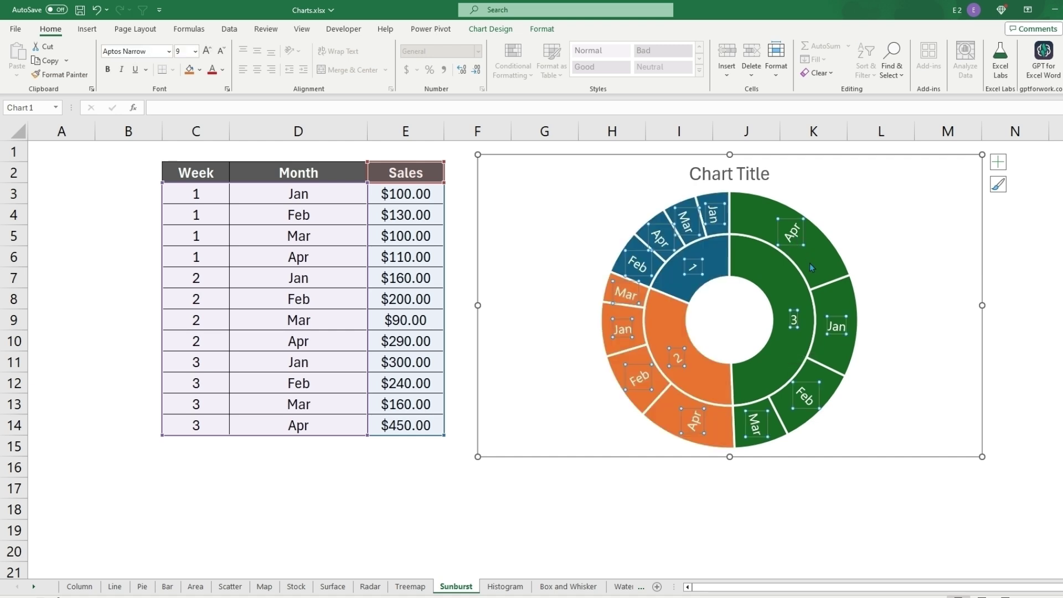
pyautogui.click(700, 380)
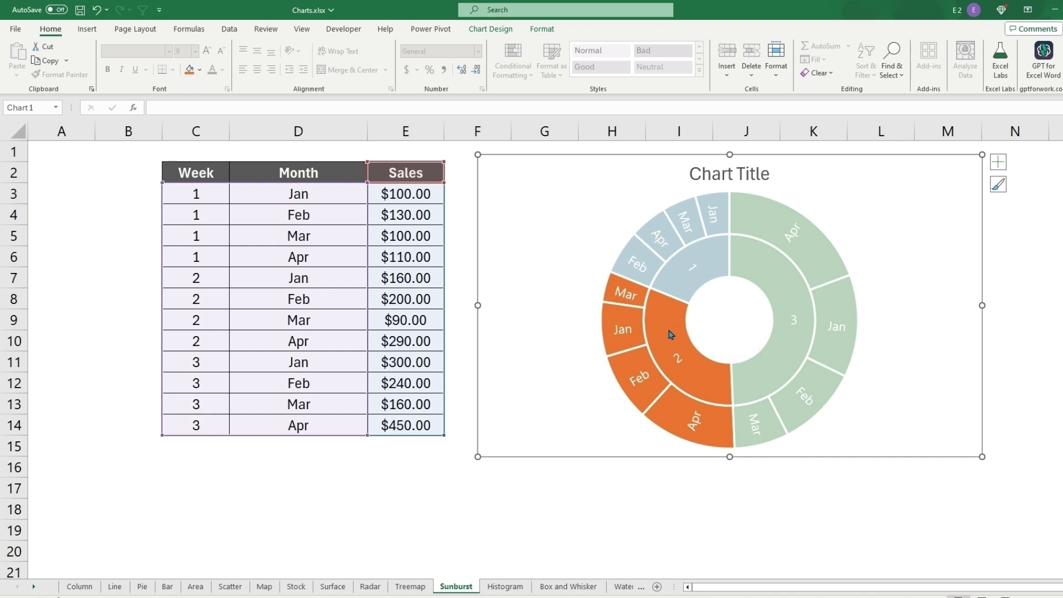
pyautogui.click(668, 414)
pyautogui.click(642, 409)
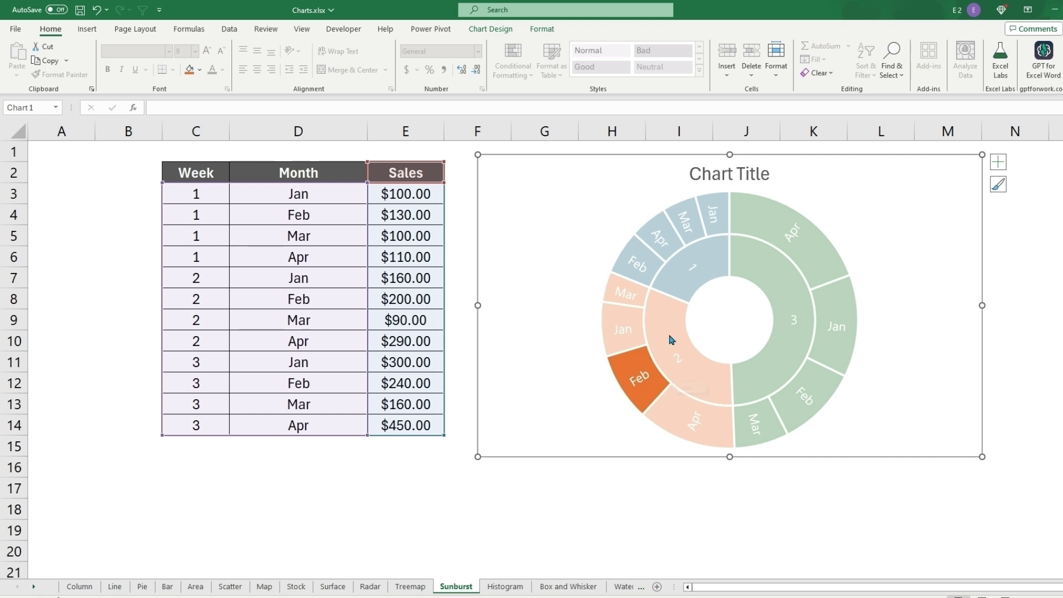
pyautogui.click(724, 326)
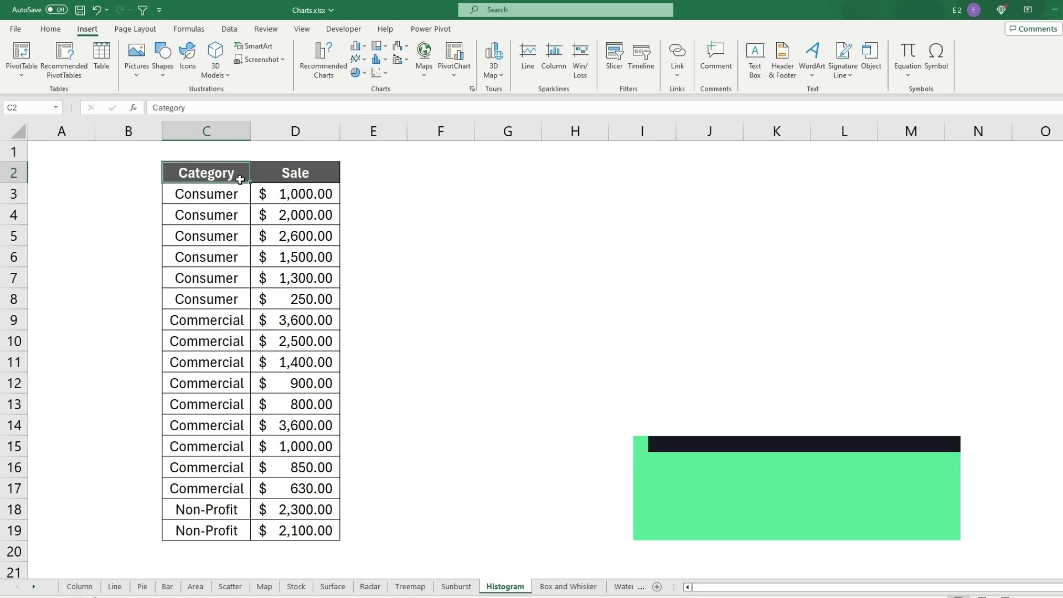
# On the Histogram sheet, insert a Histogram chart from the Category and Sale table in C2:D19 and move it beside the table
pyautogui.moveTo(236, 178); pyautogui.dragTo(230, 526)
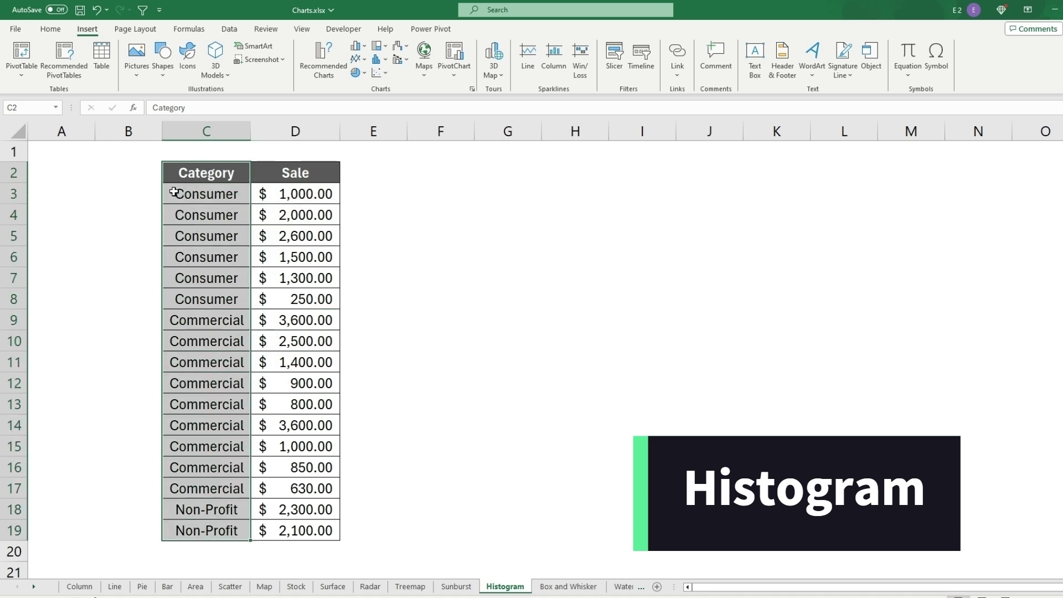
pyautogui.moveTo(193, 176); pyautogui.dragTo(297, 531)
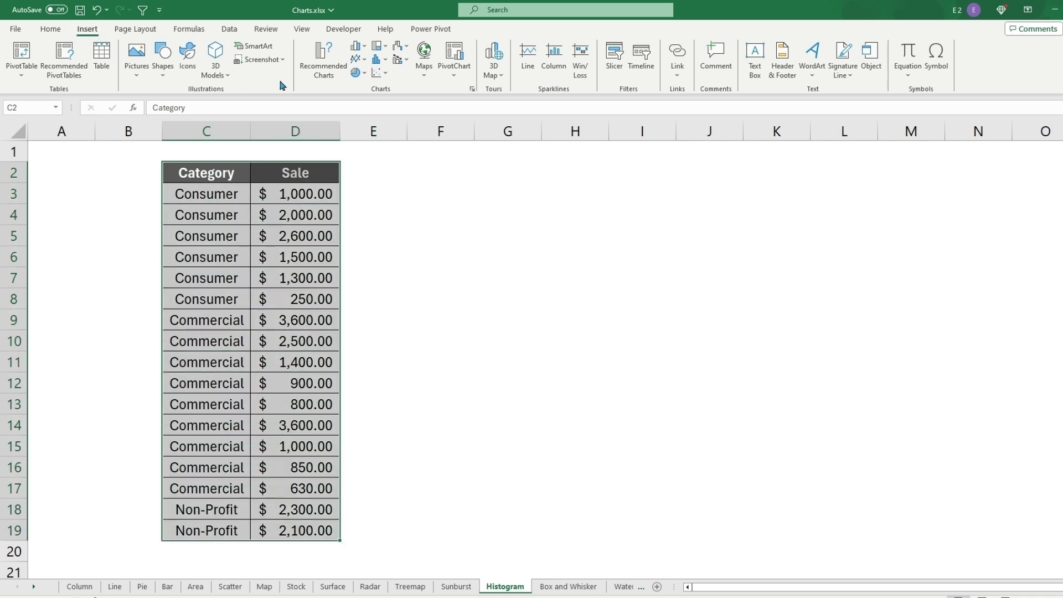
pyautogui.click(473, 156)
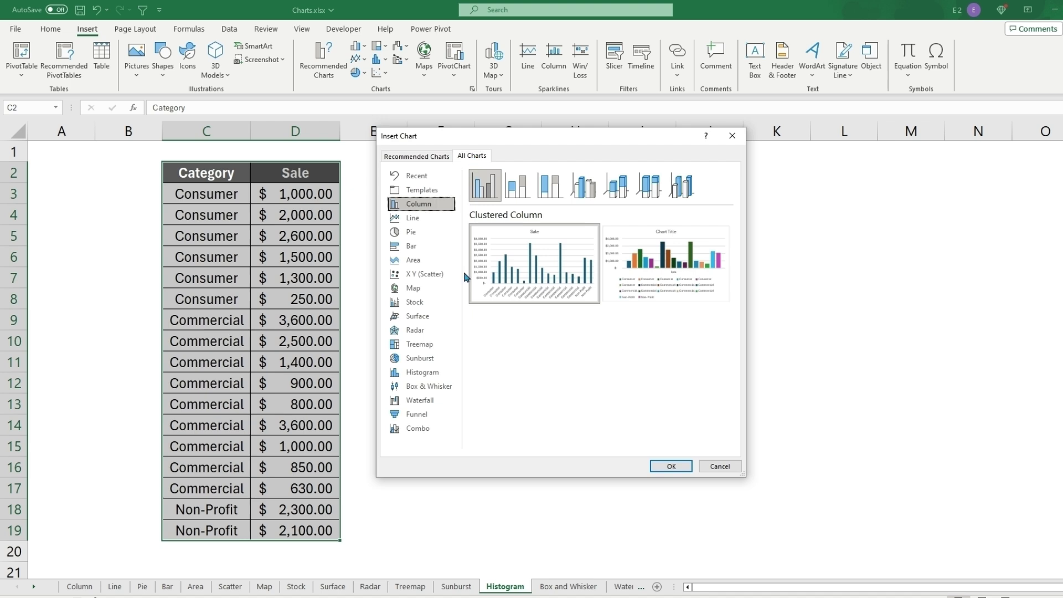
pyautogui.click(422, 372)
pyautogui.click(665, 467)
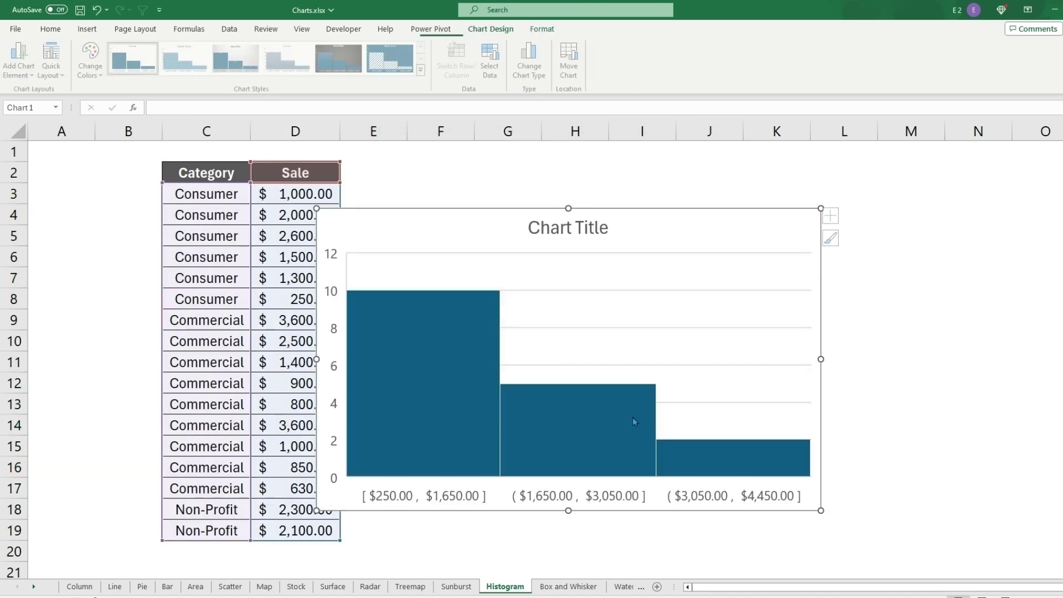
pyautogui.moveTo(406, 228); pyautogui.dragTo(497, 193)
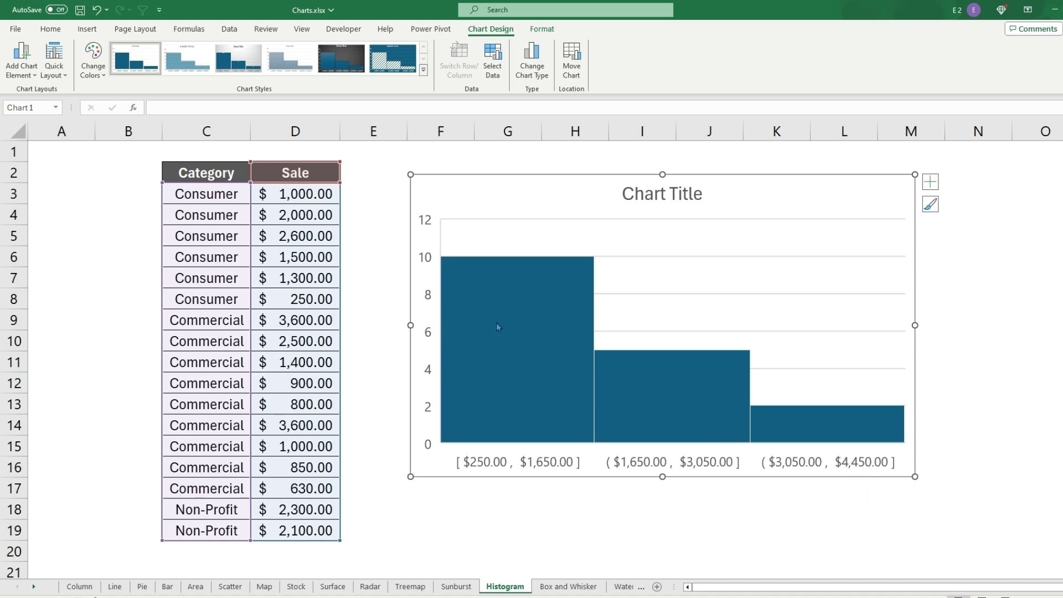
# Compare each of the histogram's sales-range bars with the values in the Sale column
pyautogui.moveTo(528, 345)
pyautogui.moveTo(298, 174); pyautogui.dragTo(297, 531)
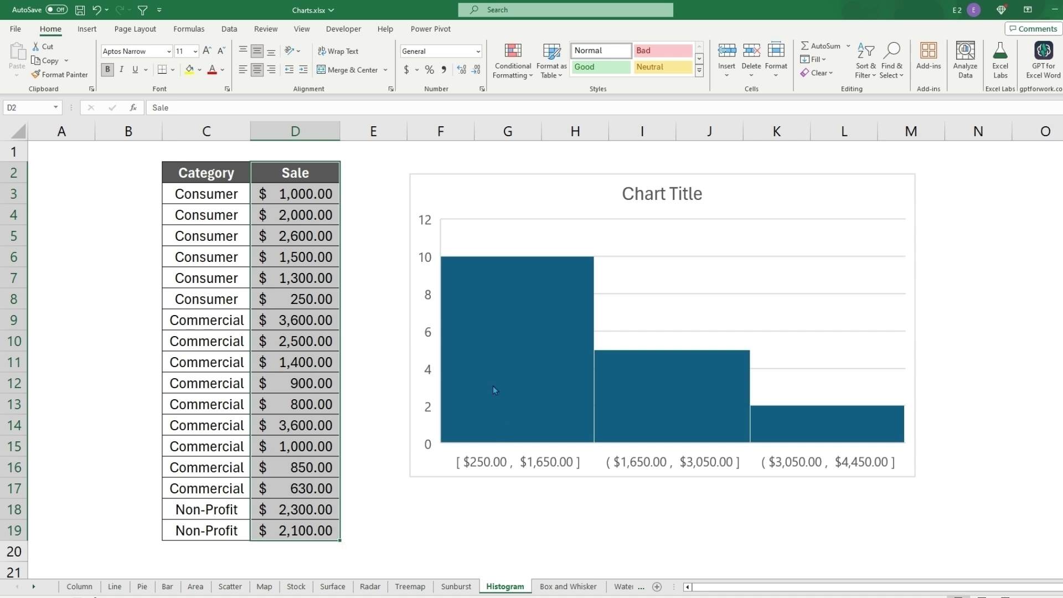
pyautogui.moveTo(494, 391)
pyautogui.moveTo(648, 391)
pyautogui.moveTo(781, 426)
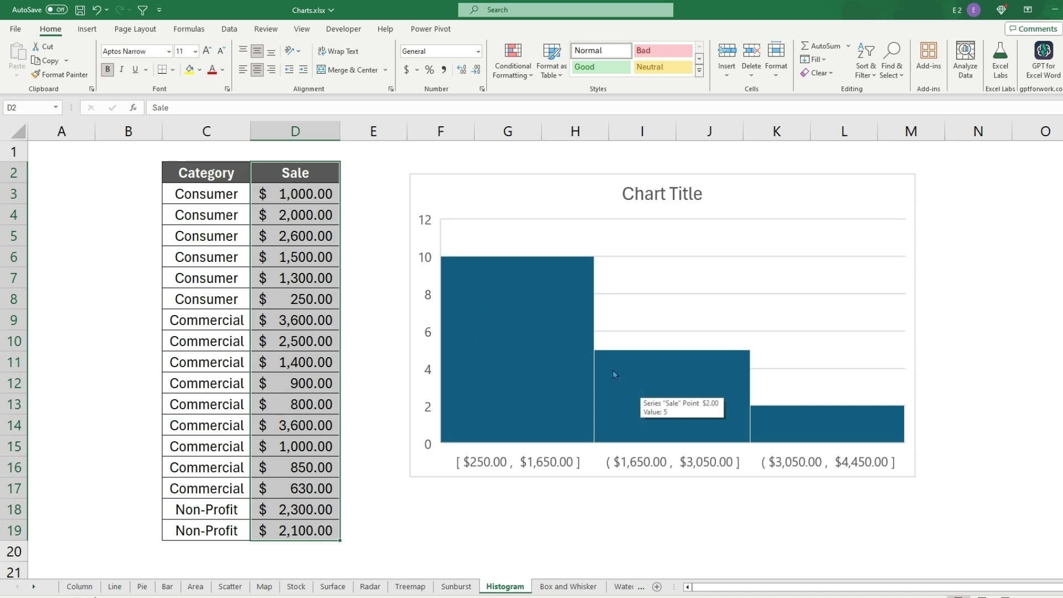
pyautogui.moveTo(293, 191); pyautogui.dragTo(294, 530)
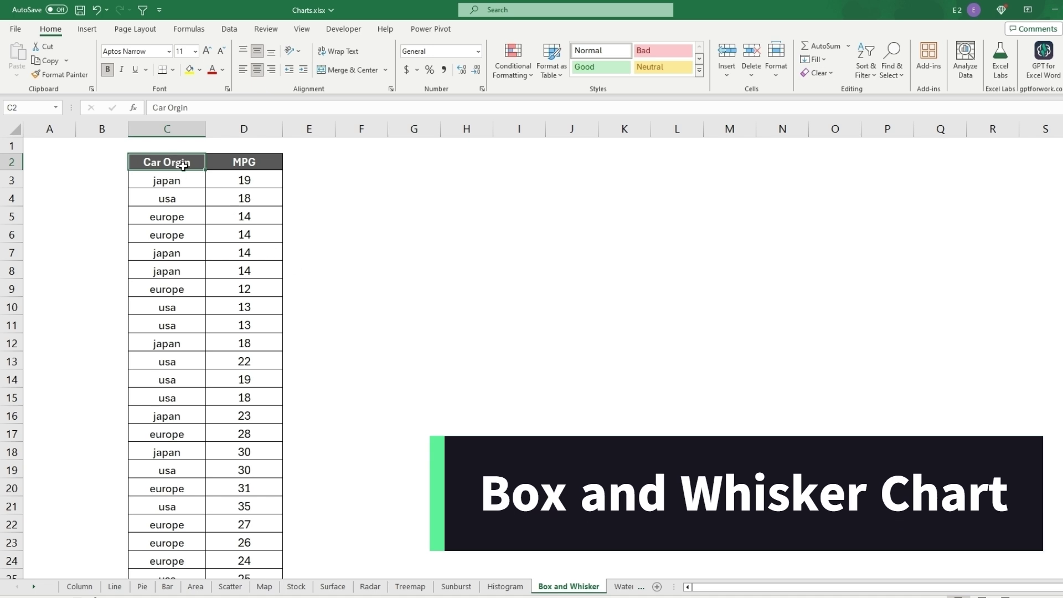
# On the Box and Whisker sheet, insert a Box and Whisker chart from the table in C2:D31 and move it closer to the table
pyautogui.moveTo(182, 164); pyautogui.dragTo(182, 327)
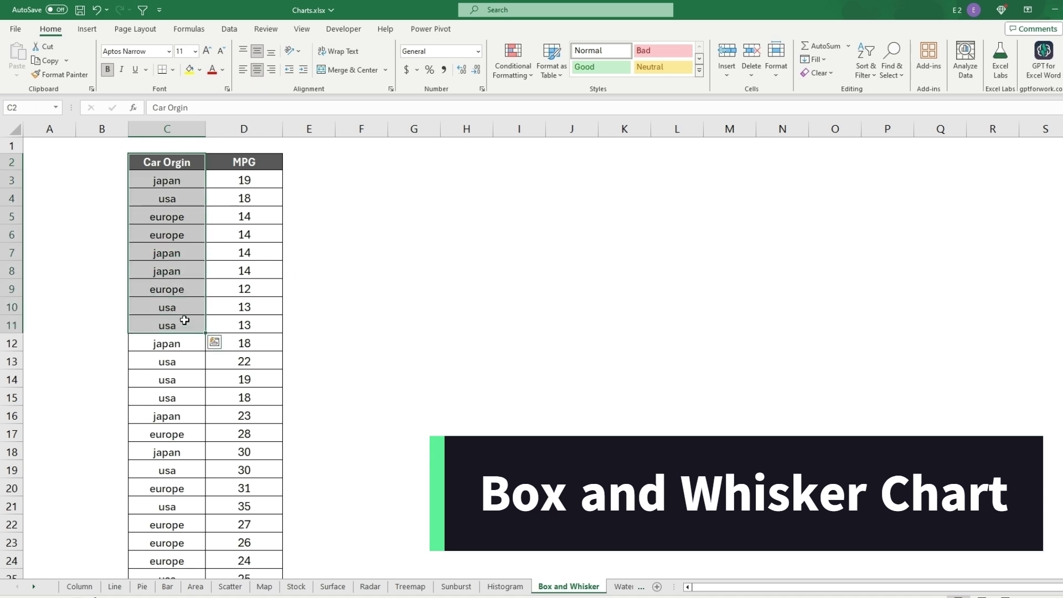
pyautogui.moveTo(236, 163); pyautogui.dragTo(245, 357)
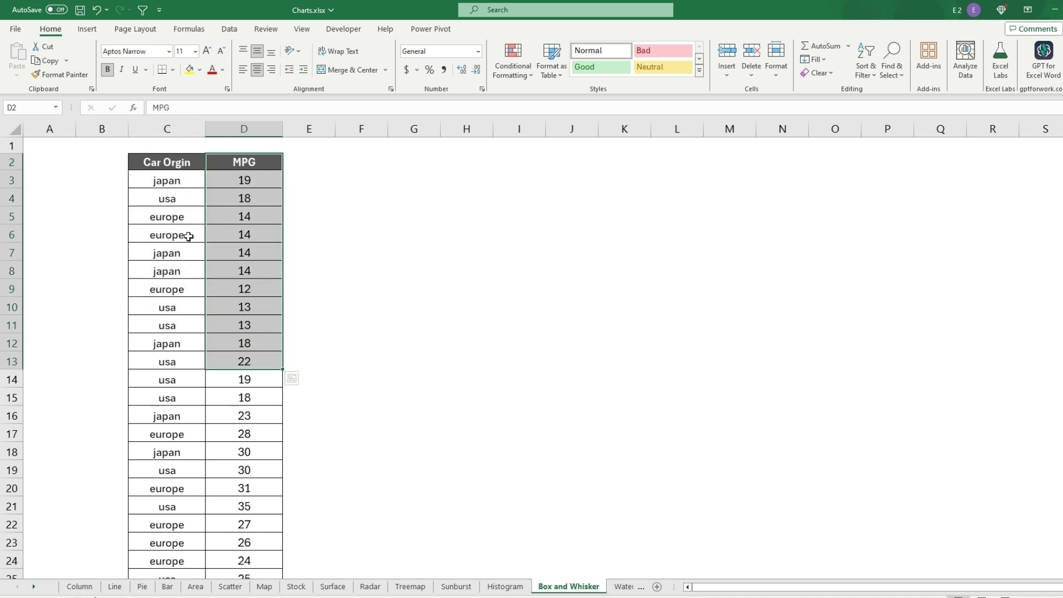
pyautogui.moveTo(166, 161)
pyautogui.mouseDown()
pyautogui.moveTo(188, 205)
pyautogui.moveTo(166, 162)
pyautogui.mouseUp()
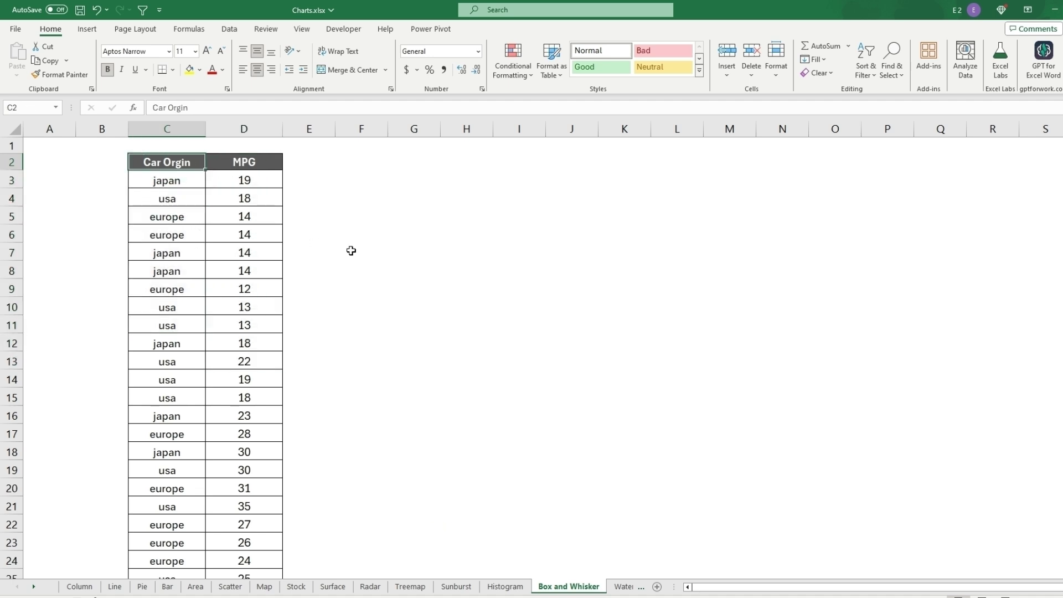
pyautogui.hotkey('shift', 'Right')
pyautogui.hotkey('ctrl', 'shift', 'Down')
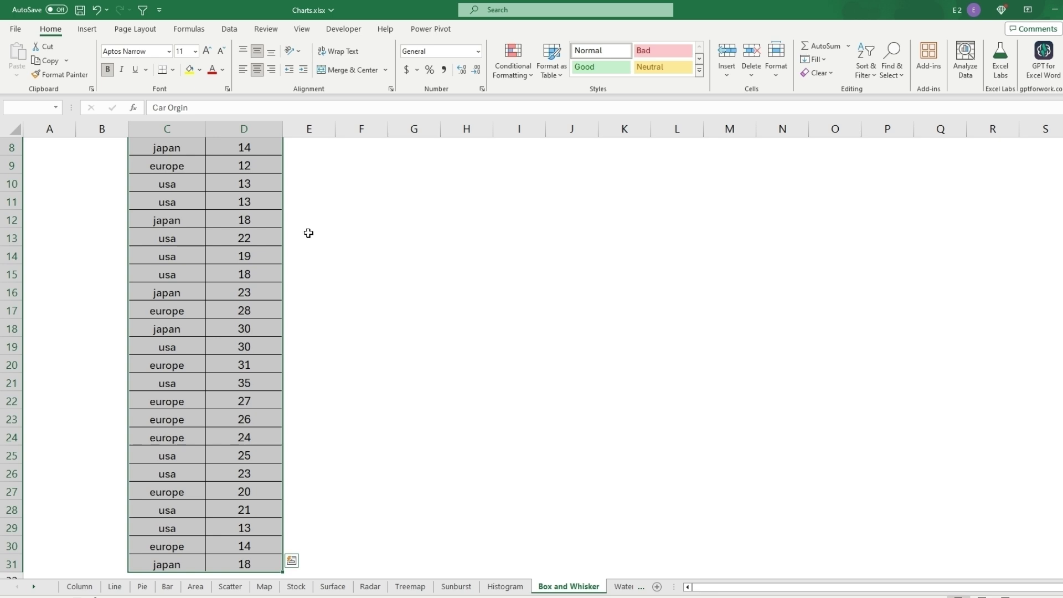
pyautogui.click(87, 29)
pyautogui.click(471, 90)
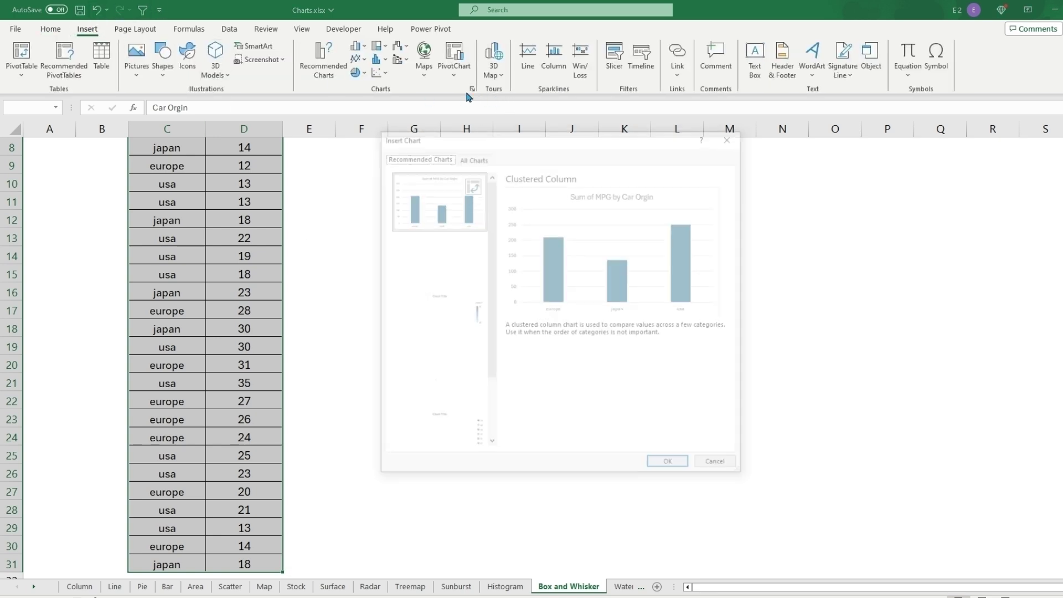
pyautogui.click(471, 157)
pyautogui.click(429, 386)
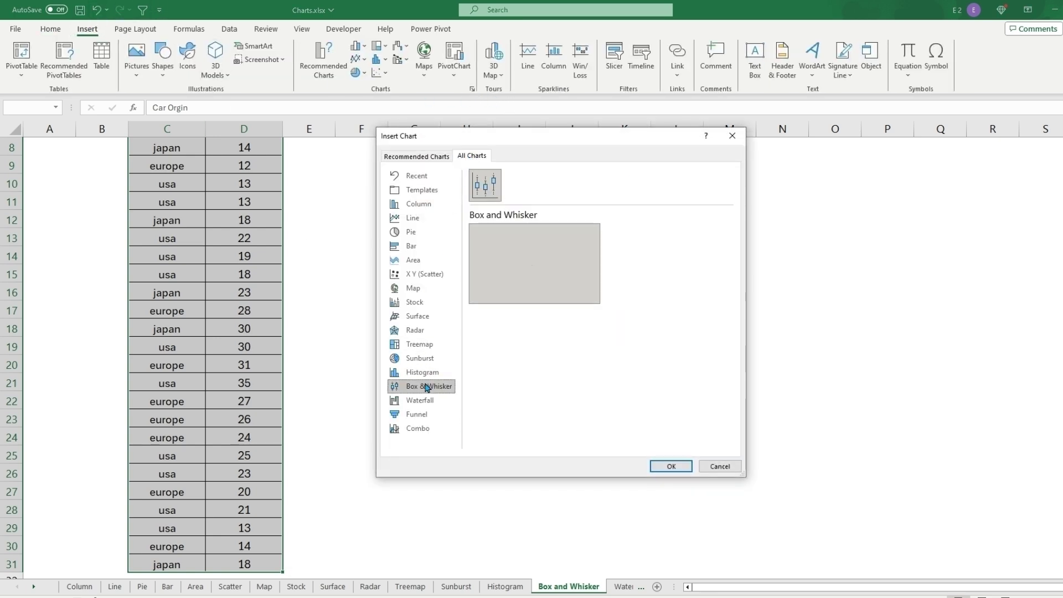
pyautogui.click(672, 467)
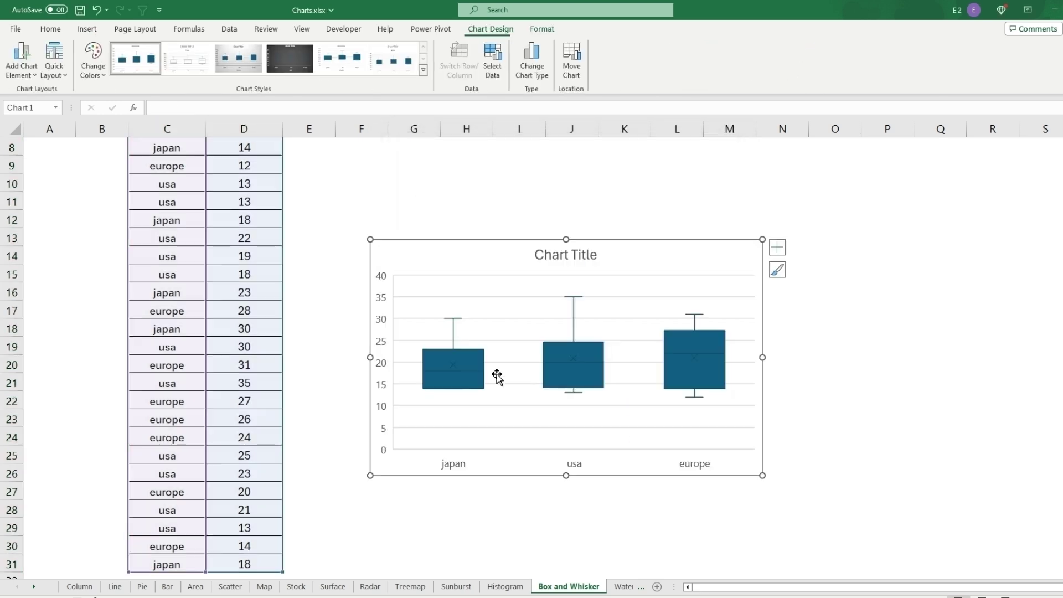
pyautogui.moveTo(463, 258); pyautogui.dragTo(437, 212)
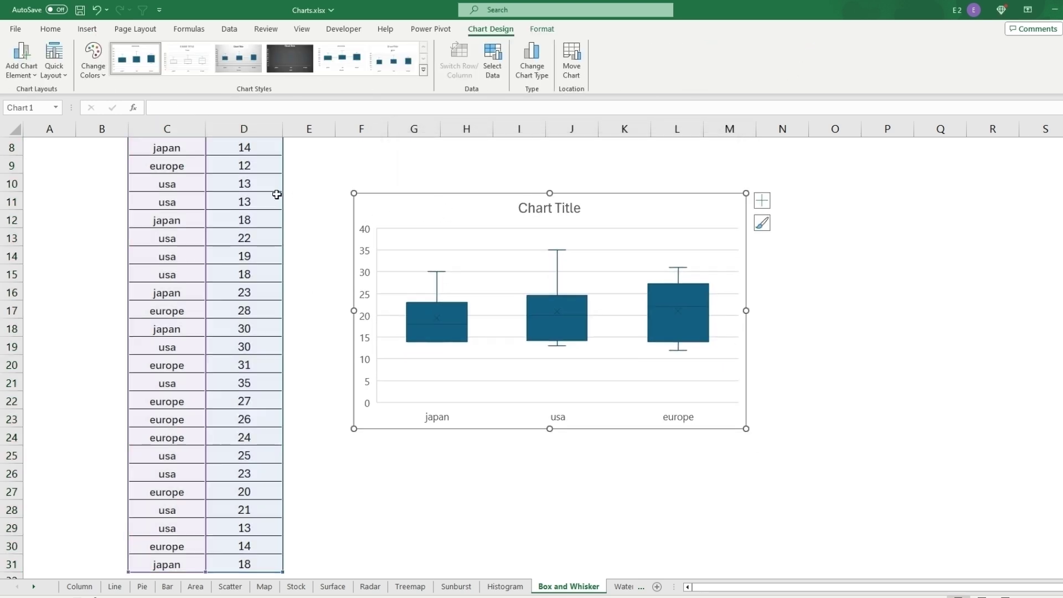
# Examine the mean markers, box edges and upper and lower whiskers of the box plots for each car origin
pyautogui.scroll(3, 277, 194)
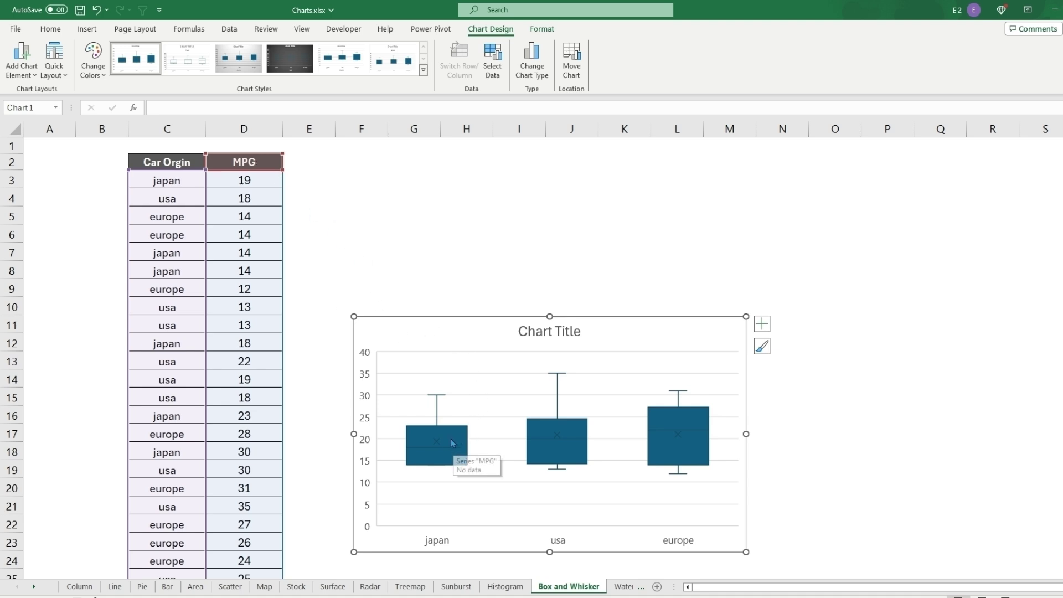
pyautogui.moveTo(438, 443)
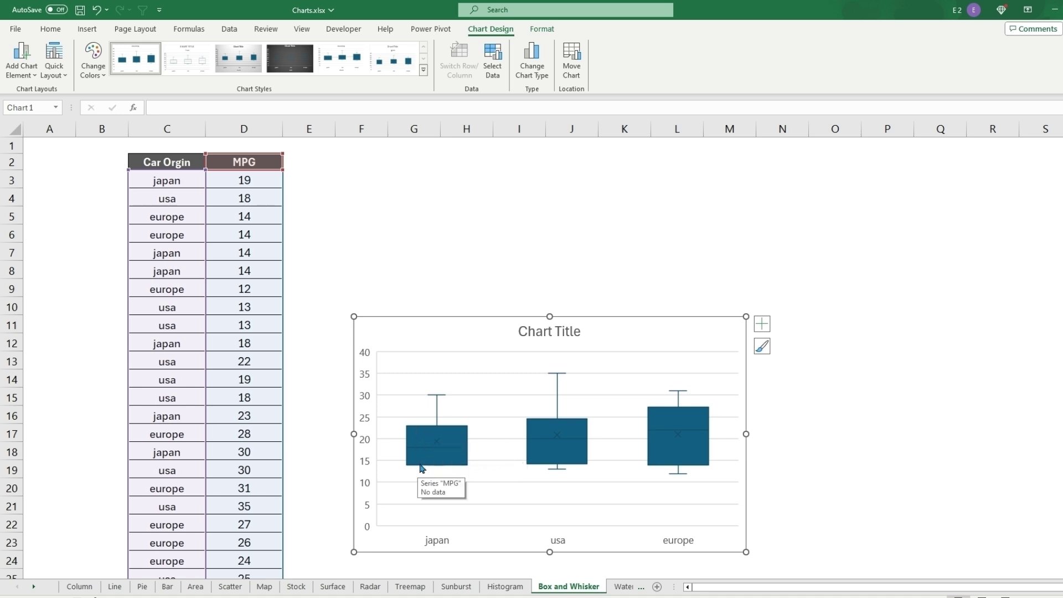
pyautogui.moveTo(425, 469)
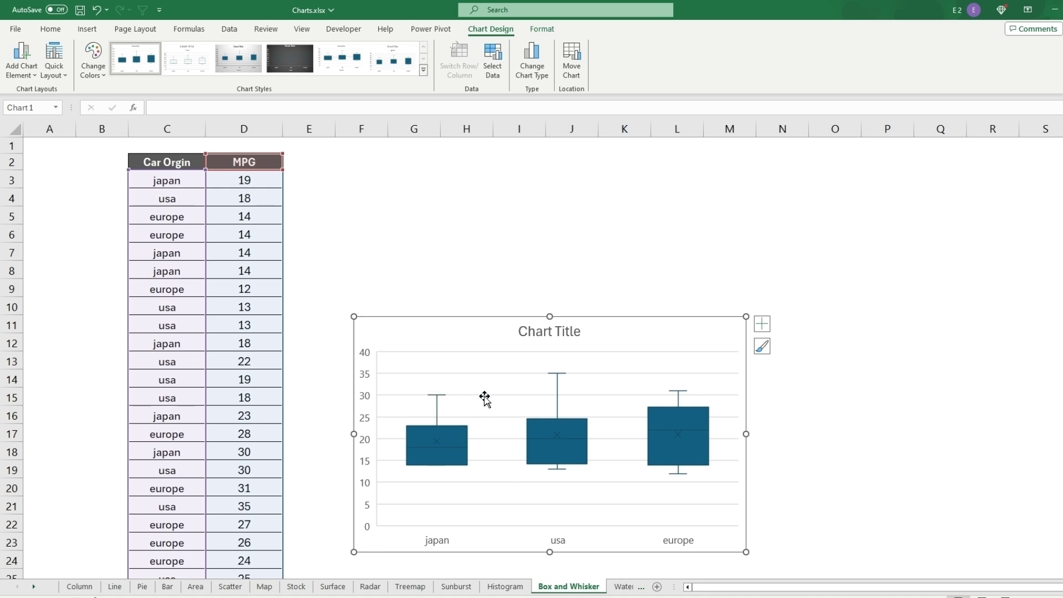
pyautogui.moveTo(438, 399)
pyautogui.moveTo(563, 377)
pyautogui.moveTo(563, 473)
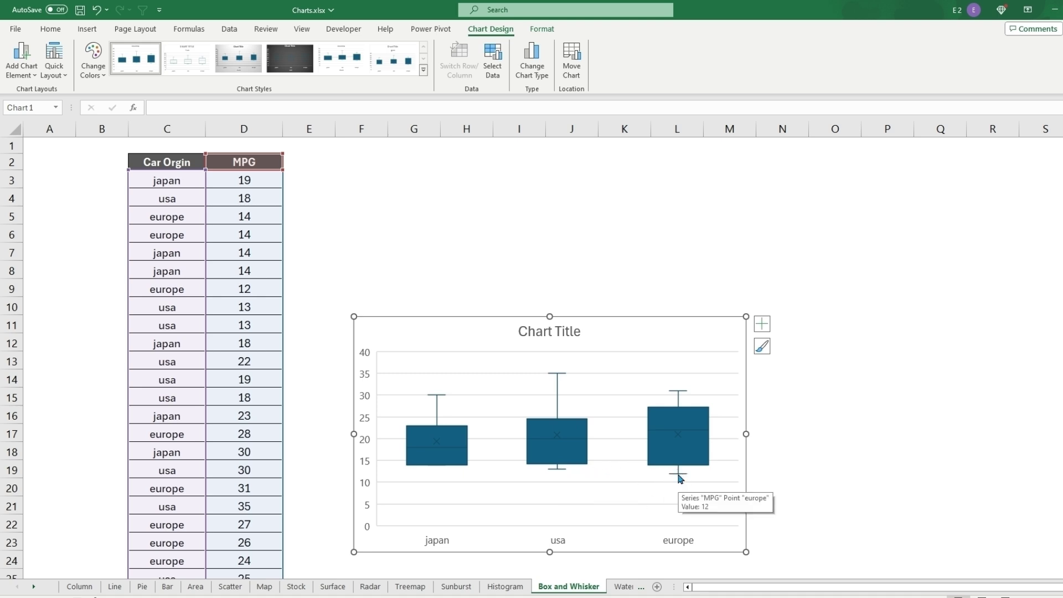
# On the Waterfall sheet, review the revenue and expense categories and their positive and negative amounts
pyautogui.moveTo(685, 395)
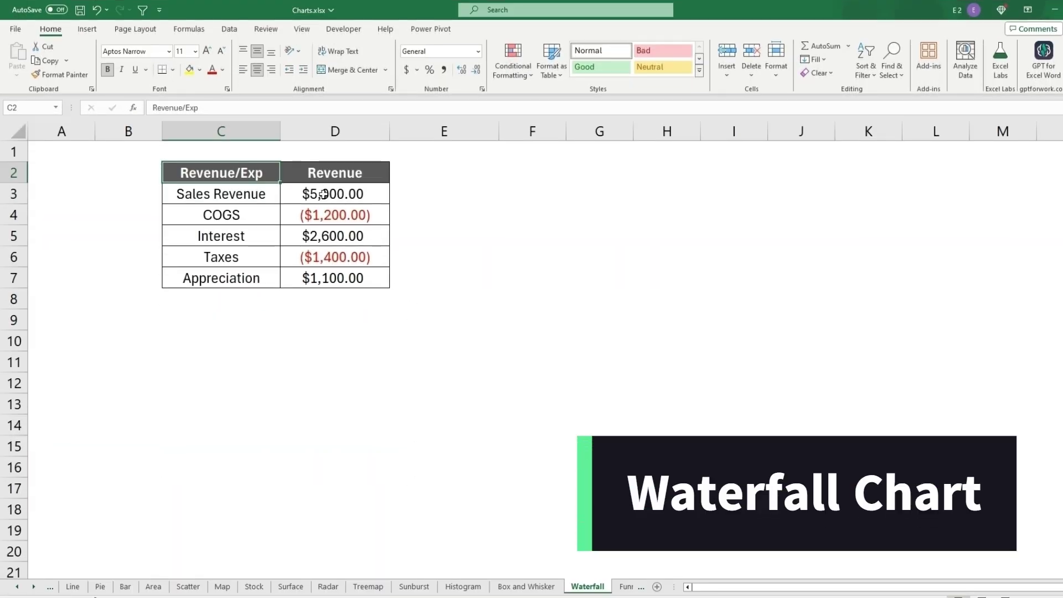
pyautogui.moveTo(324, 194); pyautogui.dragTo(328, 219)
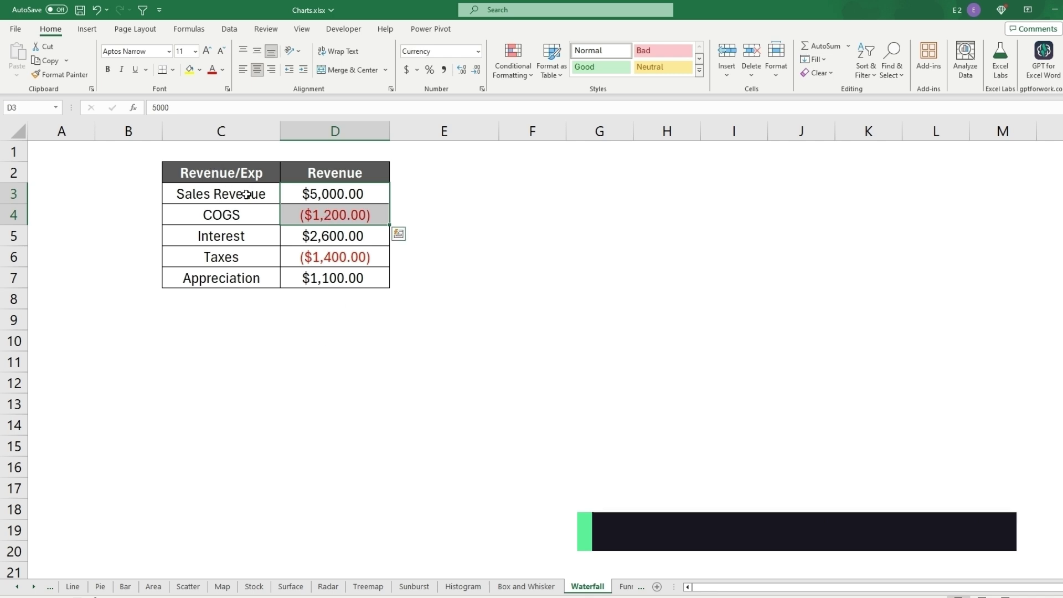
pyautogui.moveTo(243, 196); pyautogui.dragTo(244, 277)
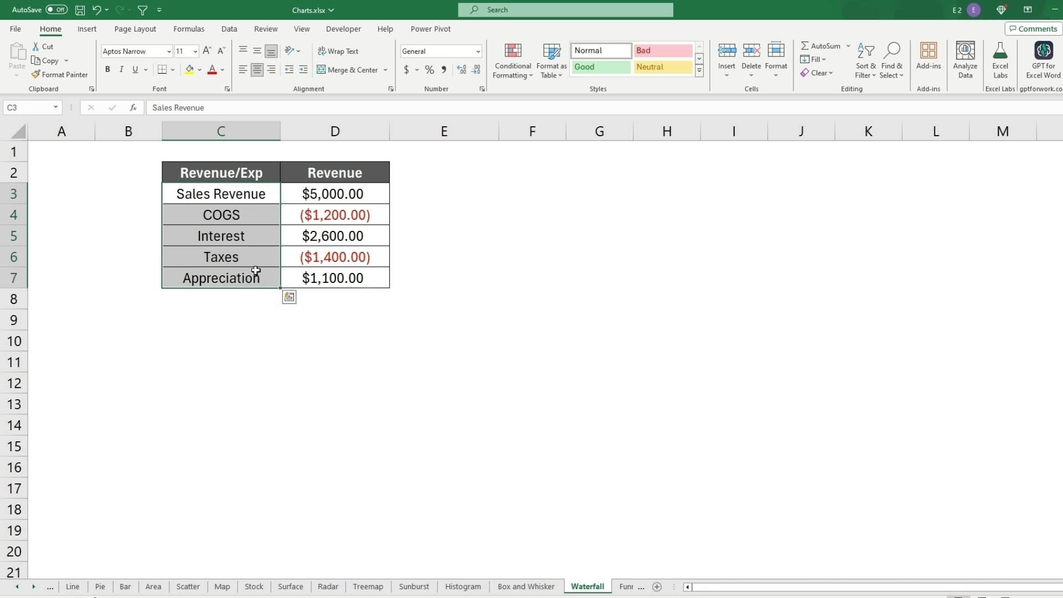
pyautogui.keyDown('shift'); pyautogui.click(289, 193); pyautogui.keyUp('shift')
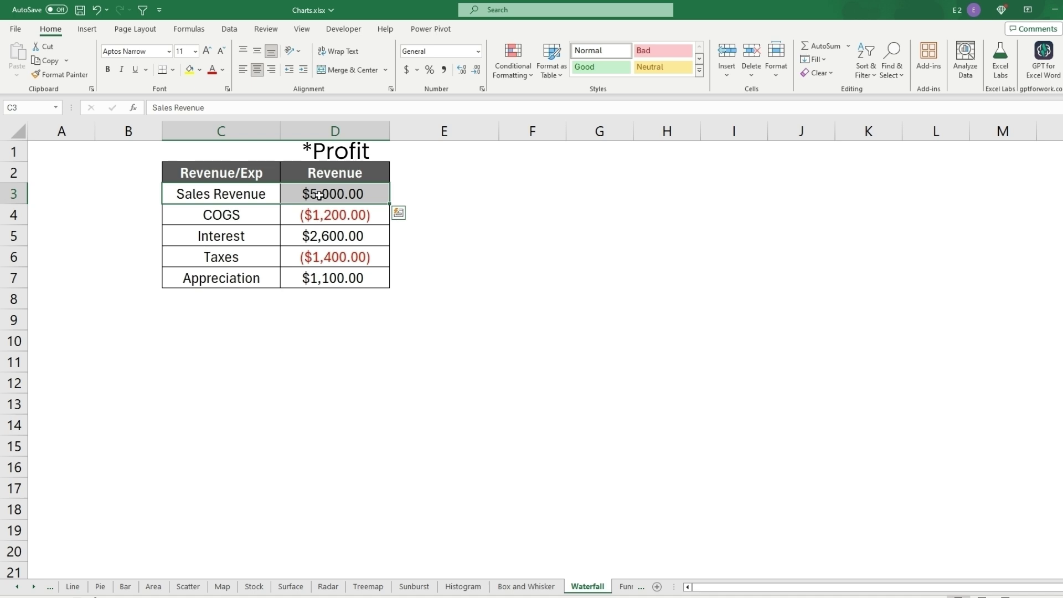
pyautogui.moveTo(320, 195); pyautogui.dragTo(327, 280)
# Insert a Waterfall chart from the Revenue/Exp and Revenue table in C2:D7 and move it beside the table
pyautogui.moveTo(208, 173); pyautogui.dragTo(308, 277)
pyautogui.click(87, 28)
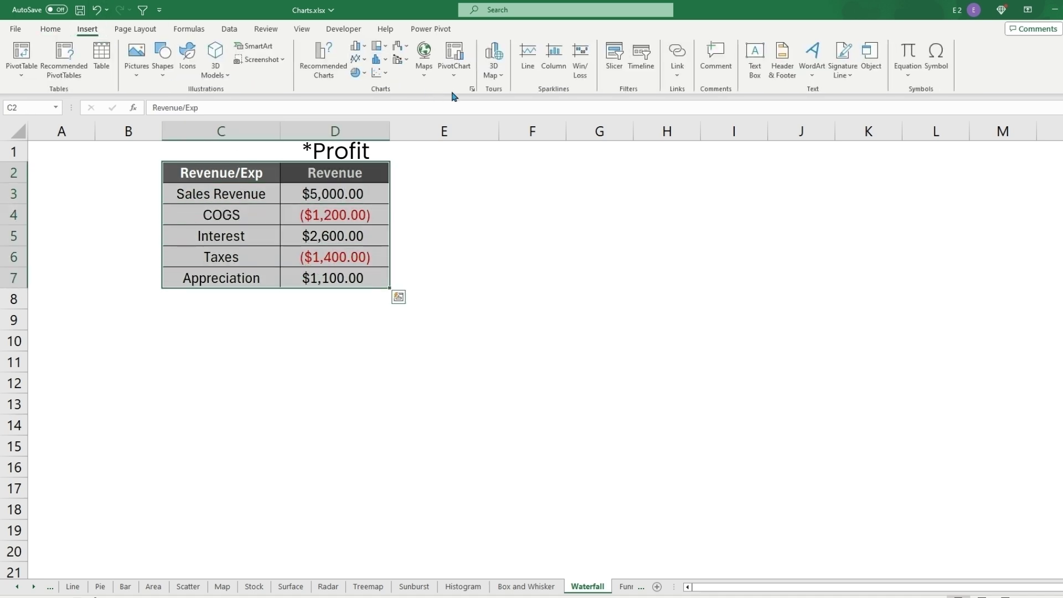
pyautogui.click(473, 89)
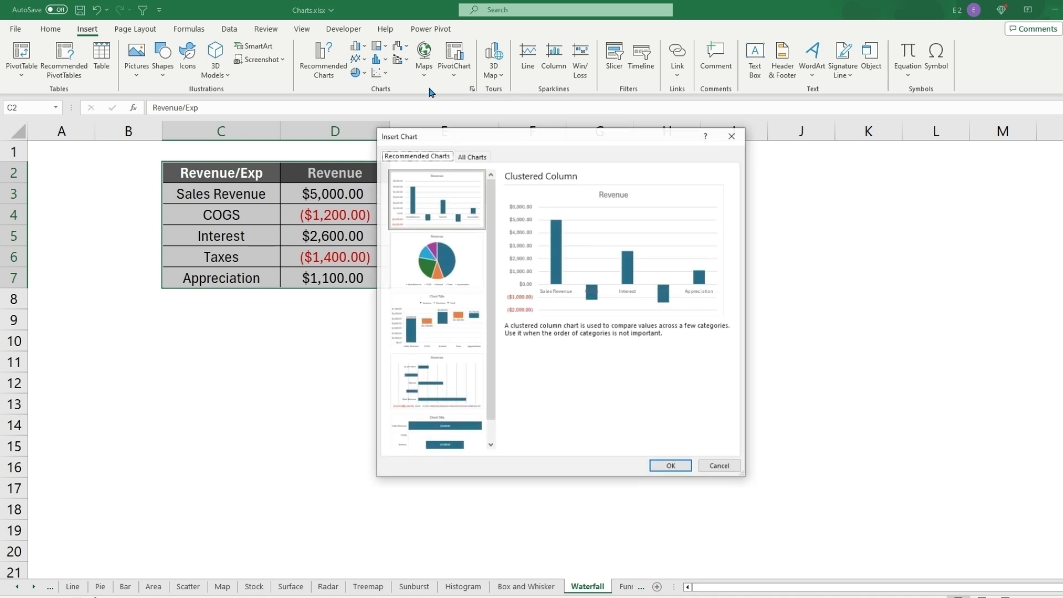
pyautogui.click(469, 155)
pyautogui.click(430, 386)
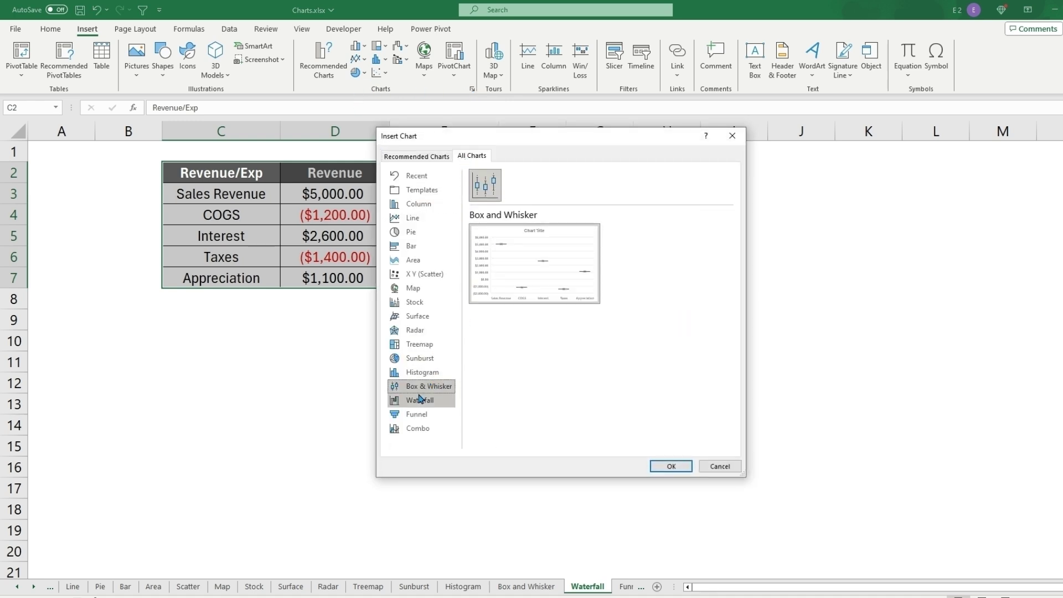
pyautogui.click(420, 400)
pyautogui.click(676, 467)
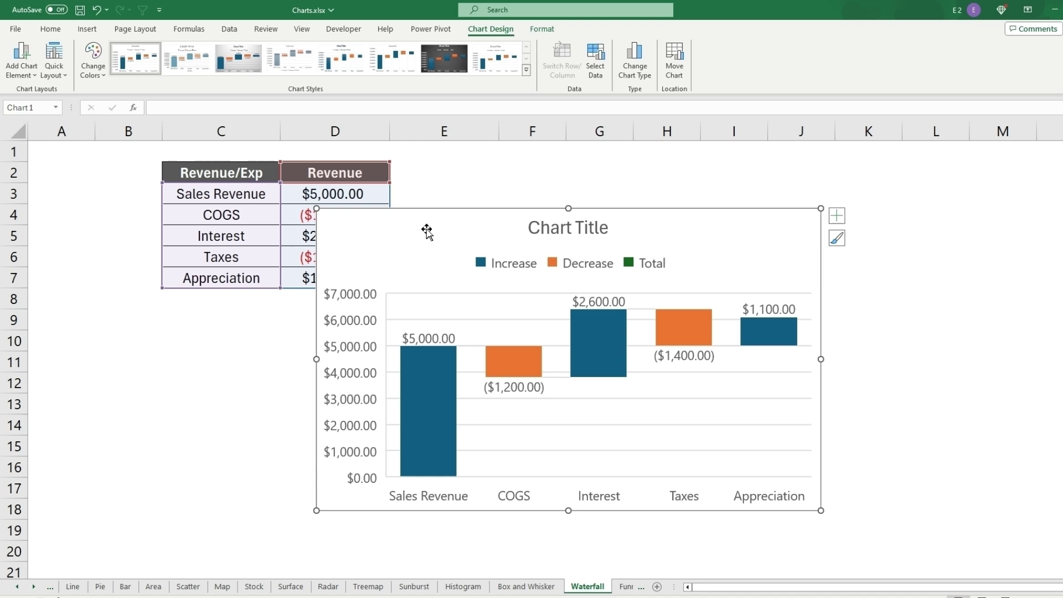
pyautogui.moveTo(427, 232); pyautogui.dragTo(624, 215)
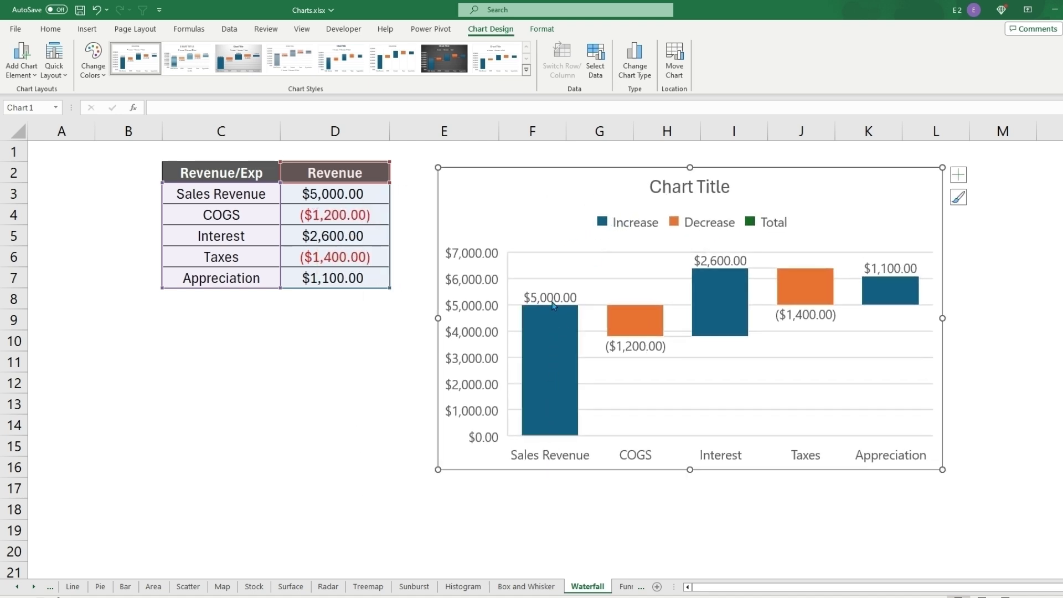
# Examine how the COGS, Interest, Taxes and Appreciation bars raise or lower the running total in the waterfall chart
pyautogui.moveTo(633, 334)
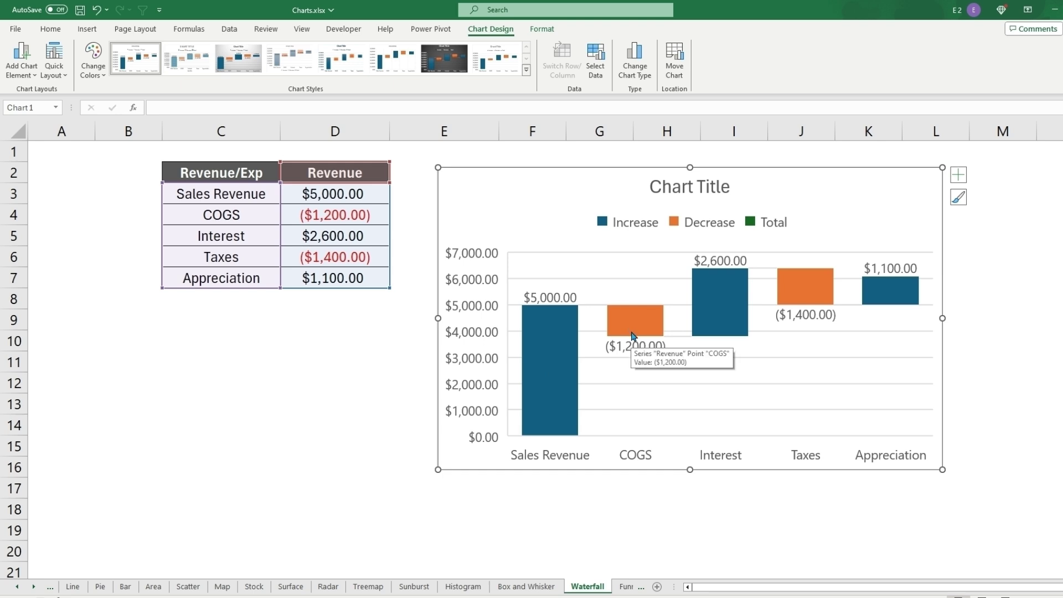
pyautogui.moveTo(719, 288)
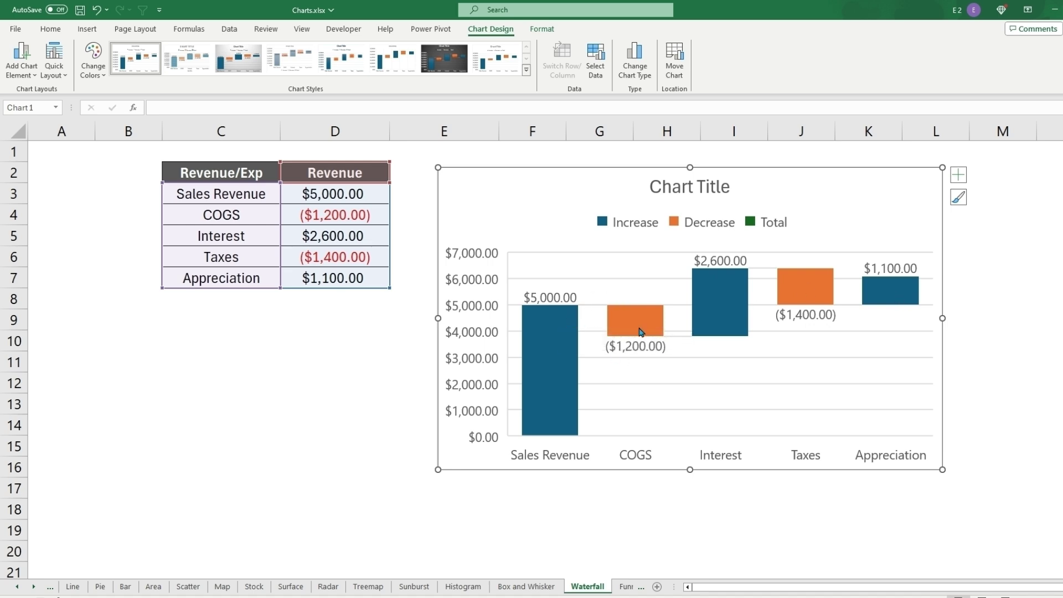
pyautogui.moveTo(880, 280)
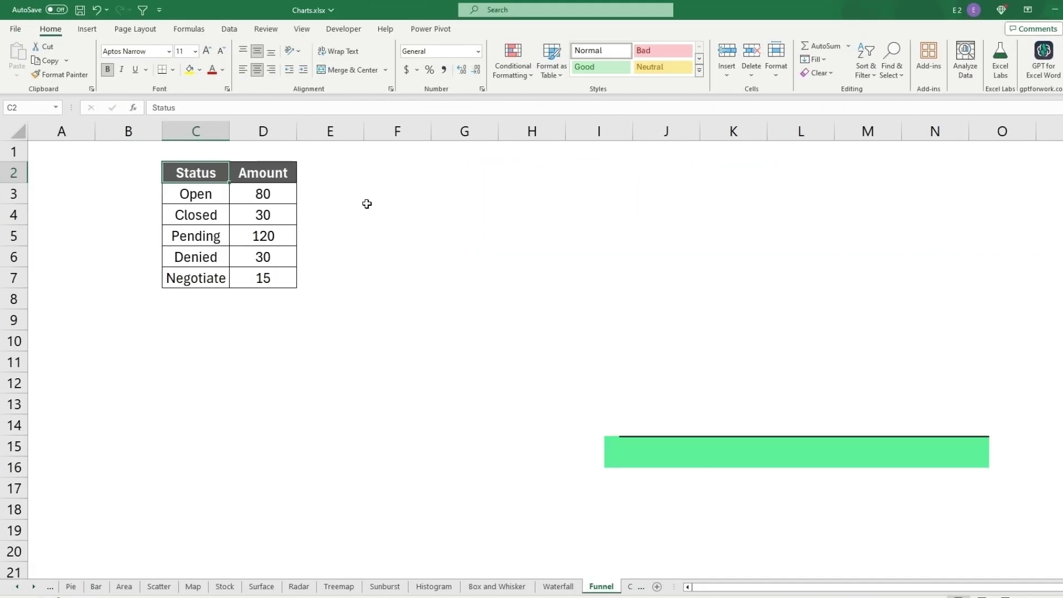
# On the Funnel sheet, insert a Funnel chart from the Status and Amount table in C2:D7 and move it level with the table's top
pyautogui.moveTo(189, 177); pyautogui.dragTo(257, 277)
pyautogui.click(88, 31)
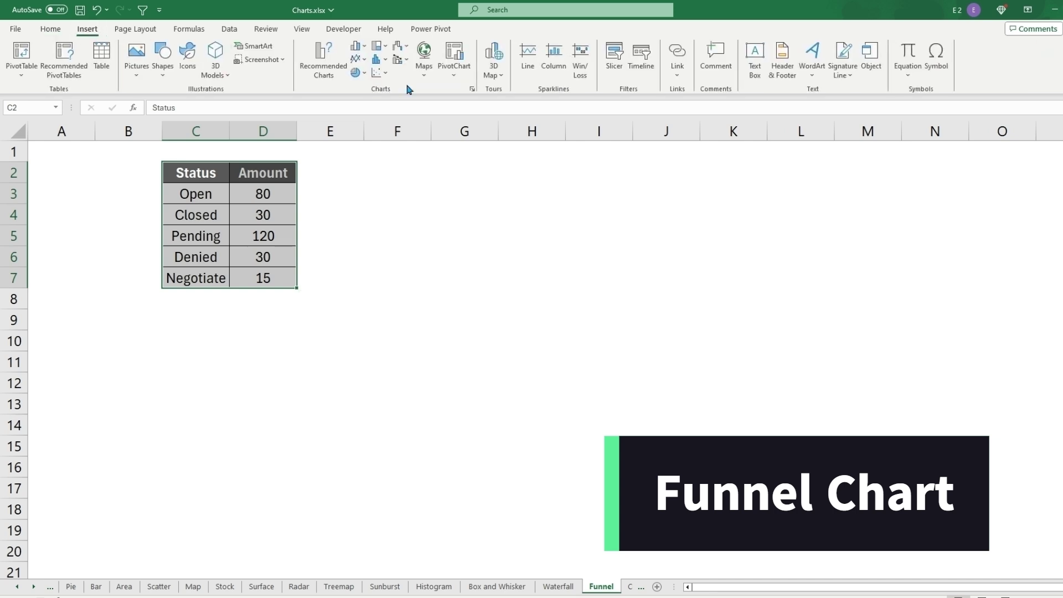
pyautogui.click(472, 91)
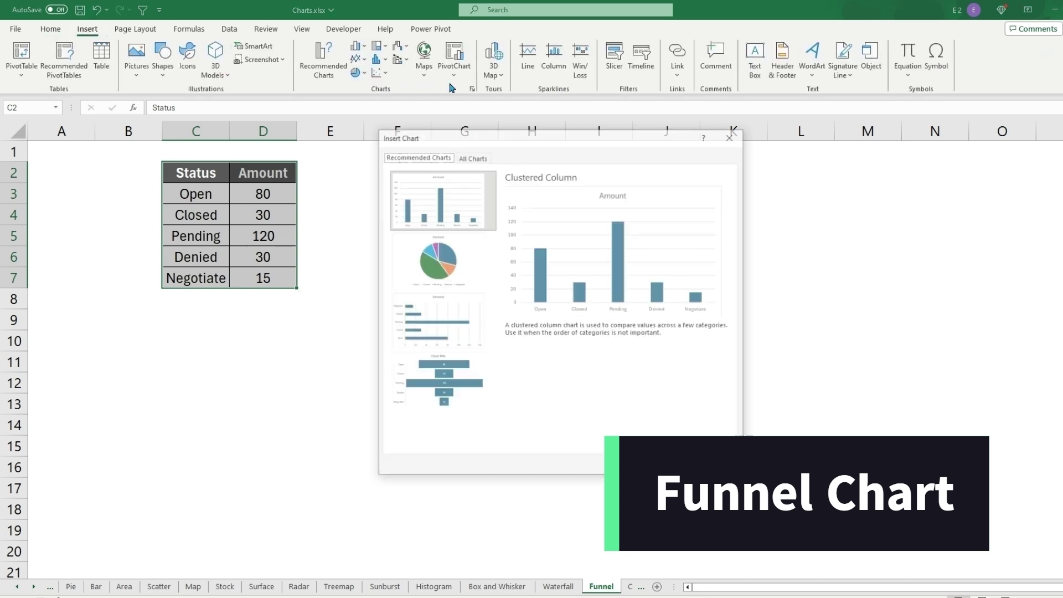
pyautogui.click(472, 155)
pyautogui.click(420, 415)
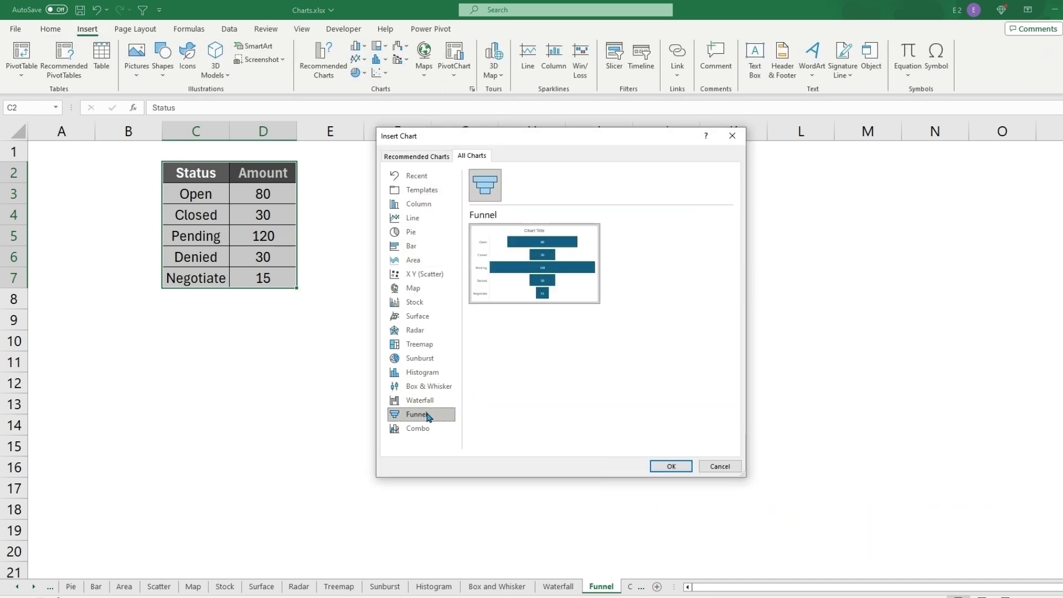
pyautogui.click(659, 466)
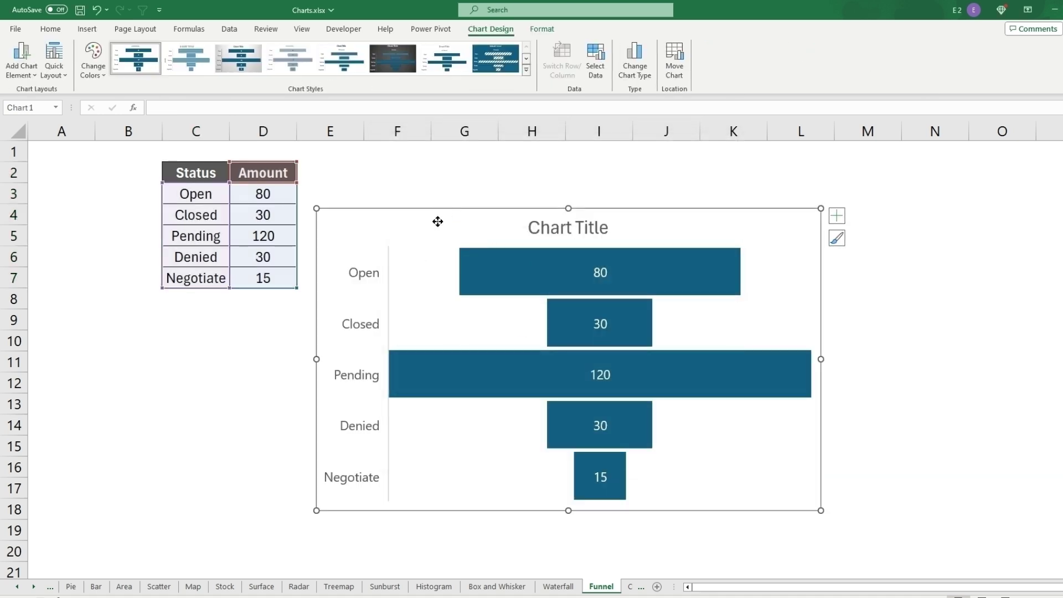
pyautogui.moveTo(435, 221); pyautogui.dragTo(466, 183)
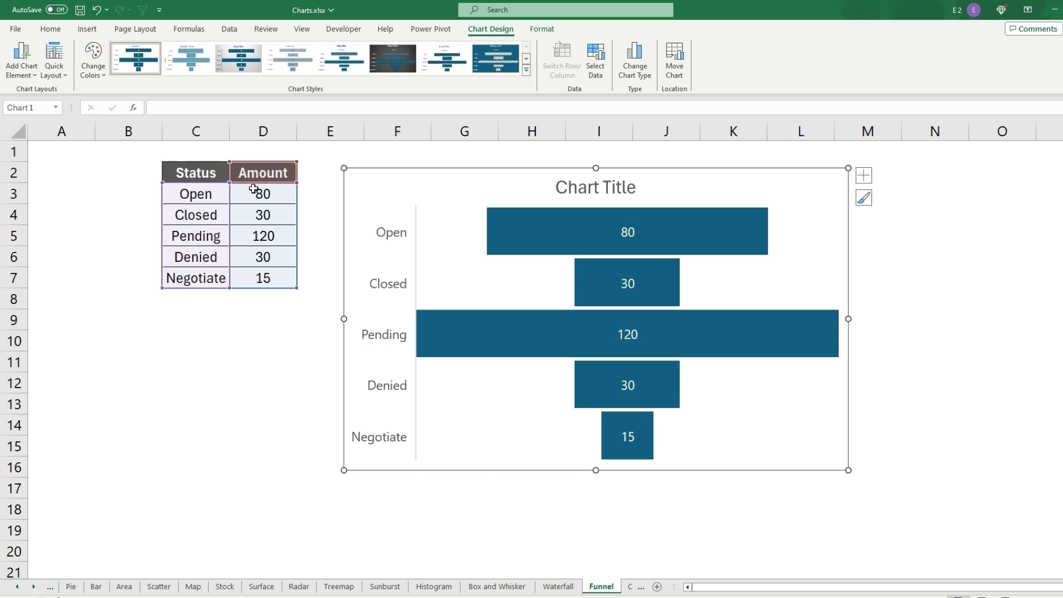
# Sort the status table by Amount from smallest to largest, expanding the selection to include the Status column
pyautogui.moveTo(264, 178); pyautogui.dragTo(267, 278)
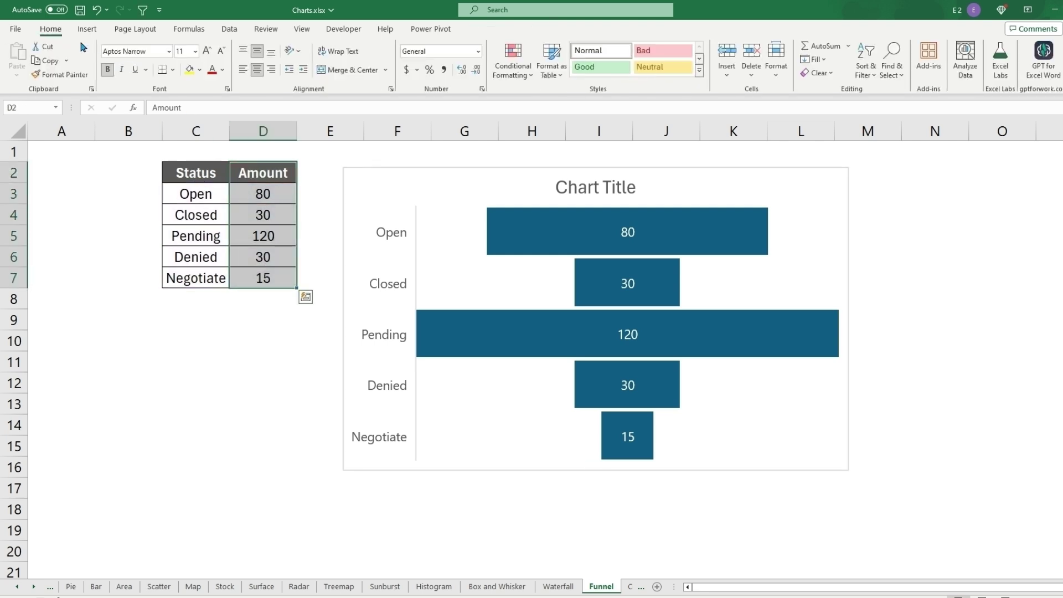
pyautogui.click(866, 71)
pyautogui.click(886, 92)
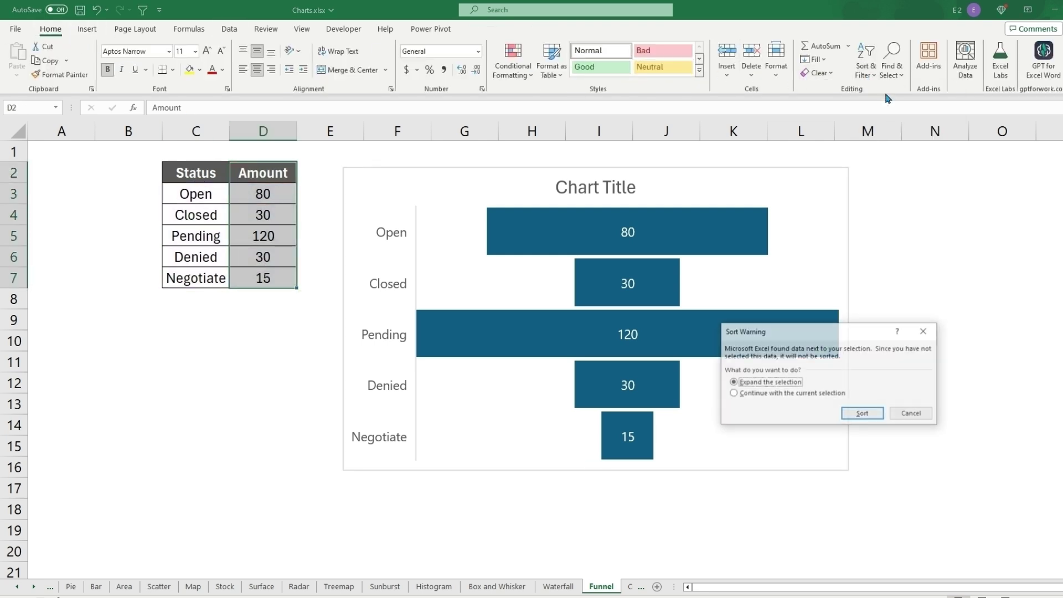
pyautogui.click(857, 410)
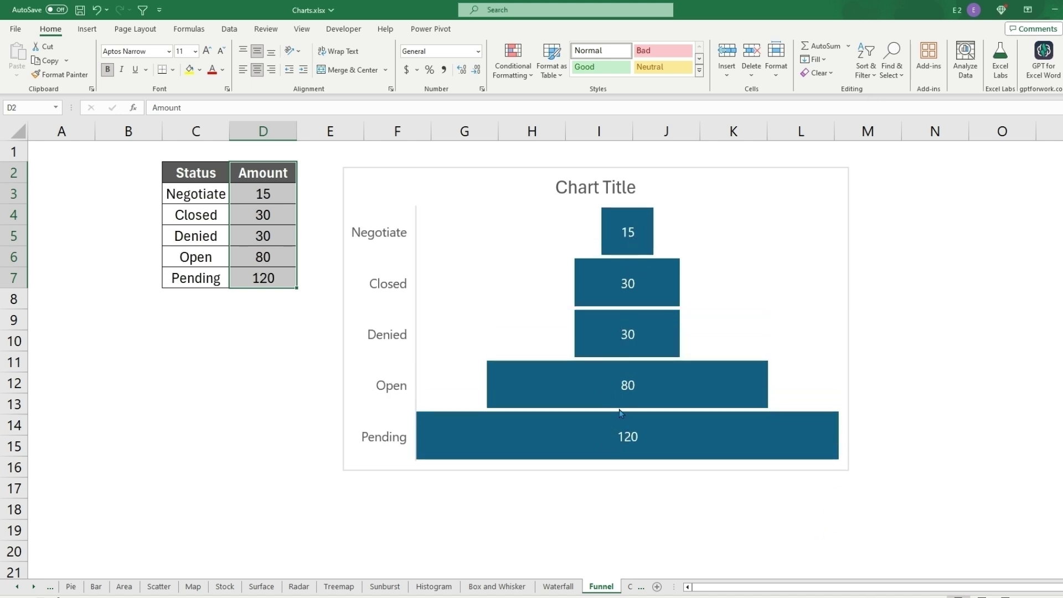
# Sort the status table by Amount from largest to smallest, expanding the selection to include the Status column
pyautogui.click(866, 65)
pyautogui.click(896, 107)
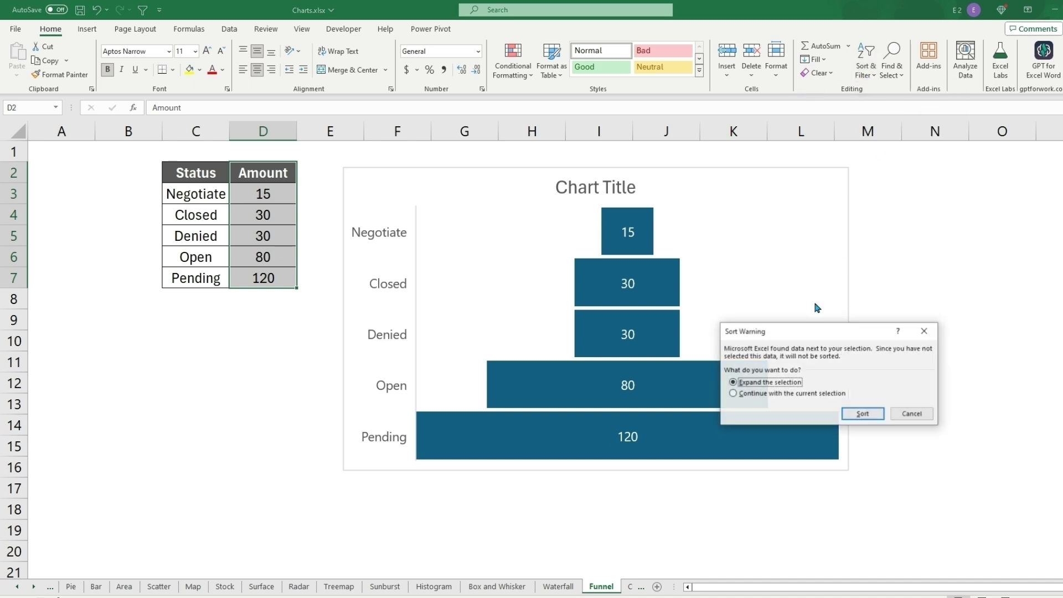
pyautogui.click(856, 418)
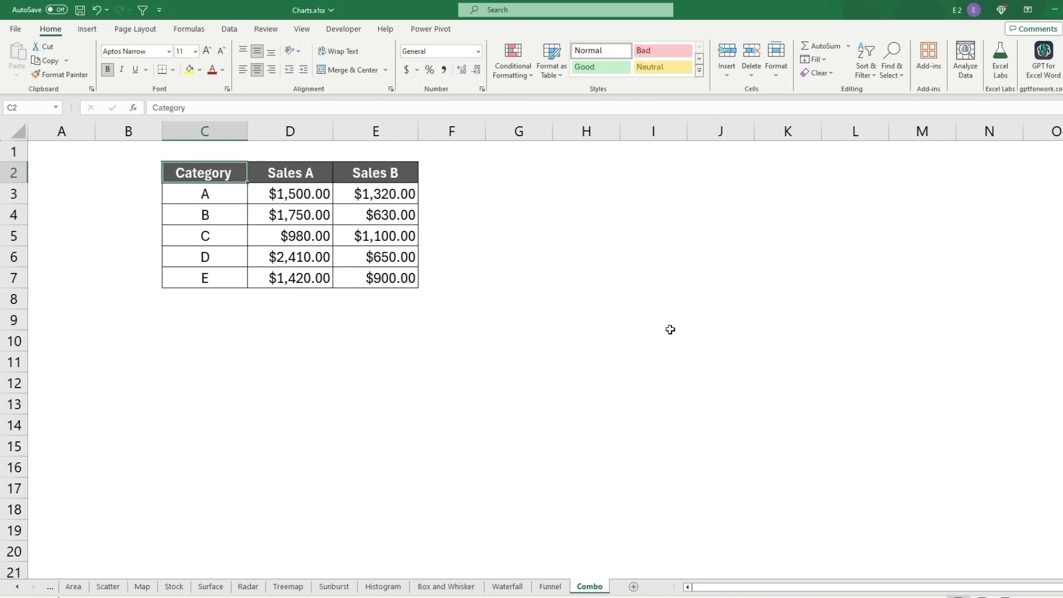
# On the Combo sheet, insert a Clustered Column - Line combo chart from C2:E7, with Sales A as columns and Sales B as a line, beside the table
pyautogui.moveTo(181, 173); pyautogui.dragTo(390, 277)
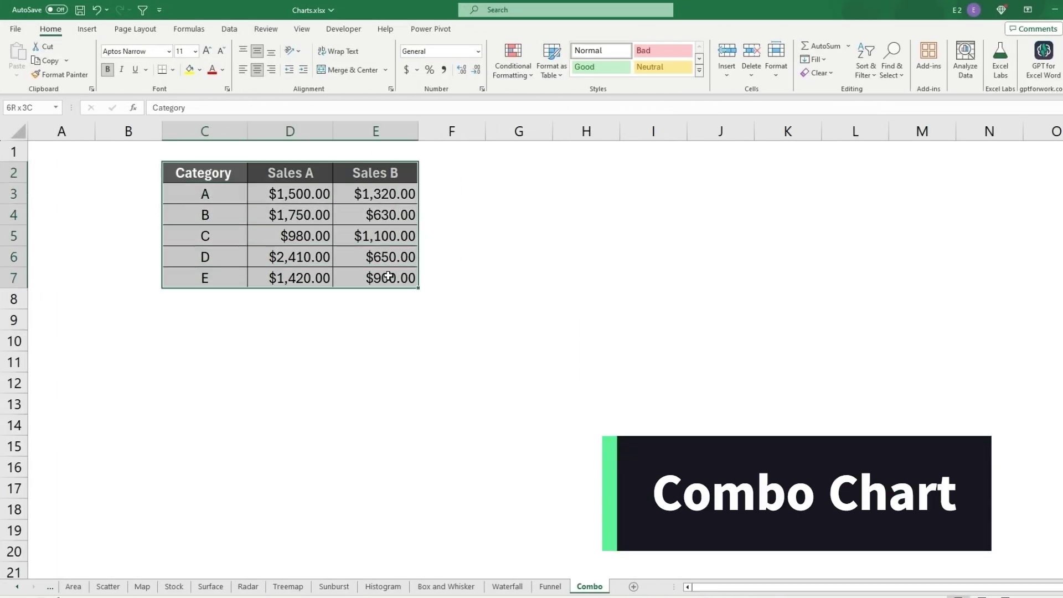
pyautogui.click(83, 28)
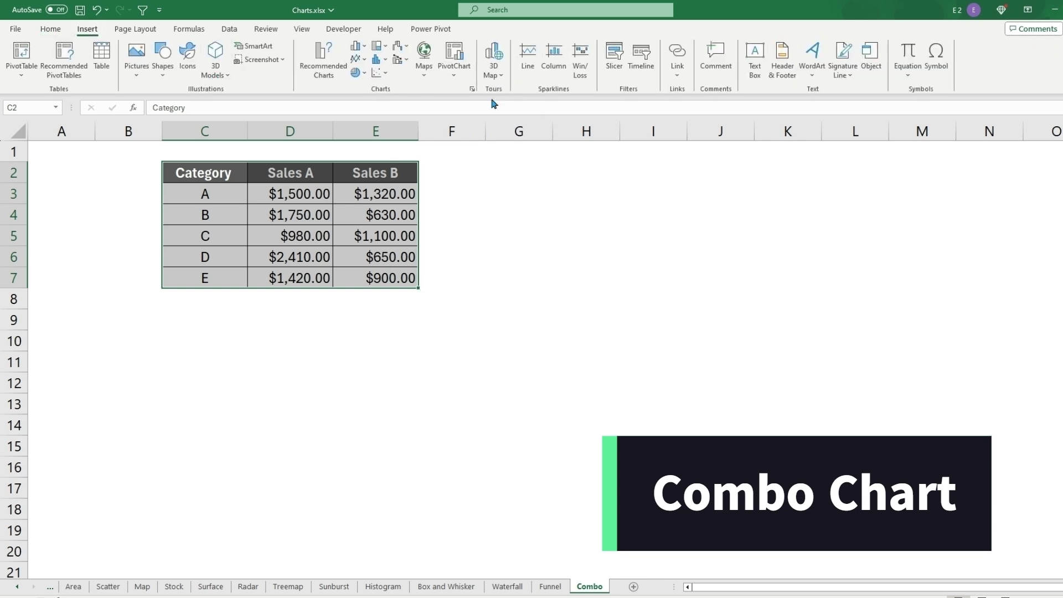
pyautogui.click(472, 88)
pyautogui.click(472, 156)
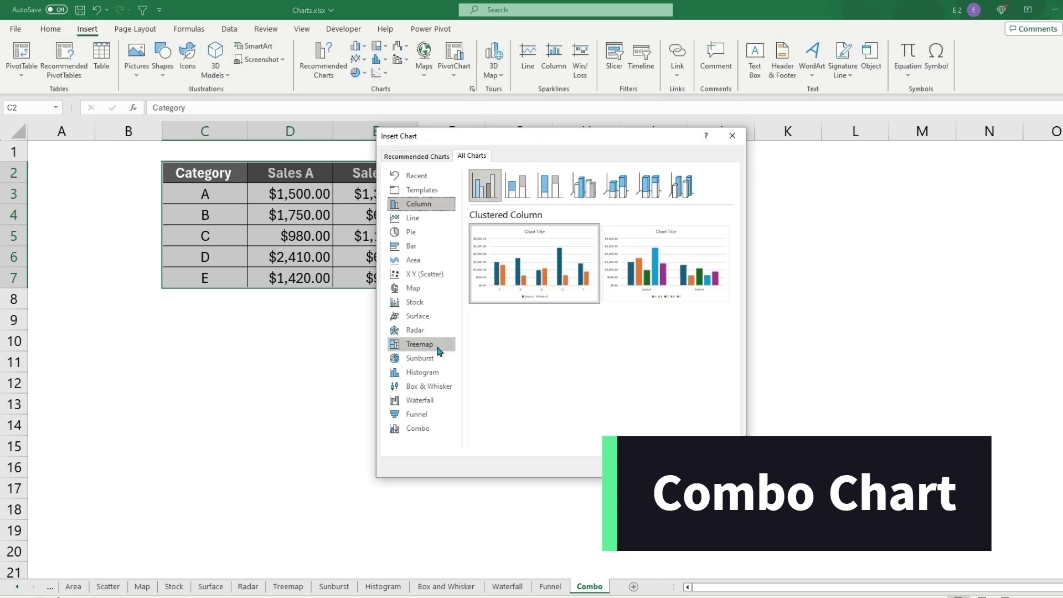
pyautogui.click(424, 429)
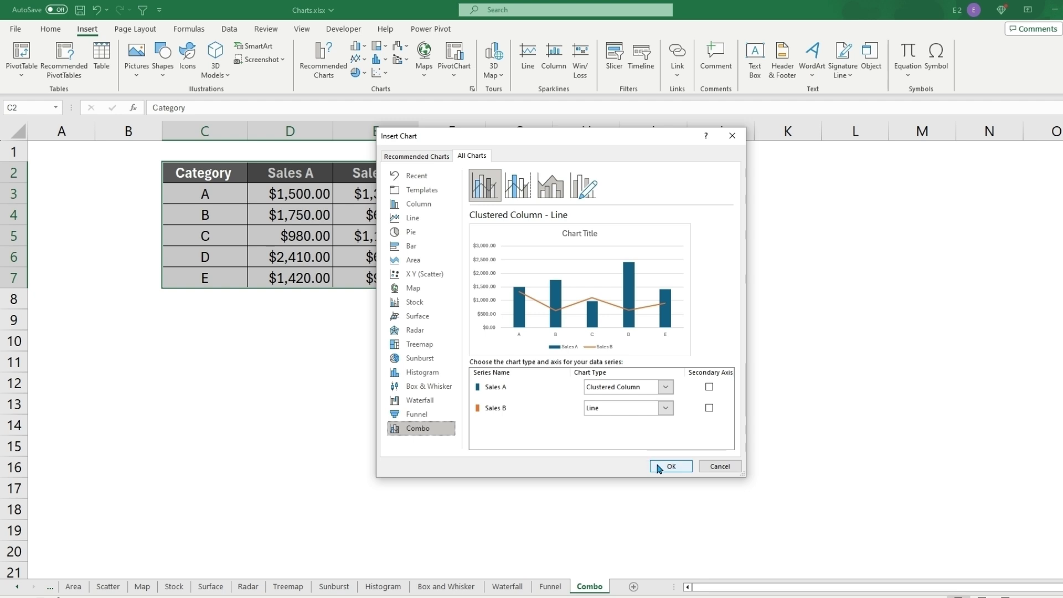
pyautogui.click(665, 389)
pyautogui.click(666, 389)
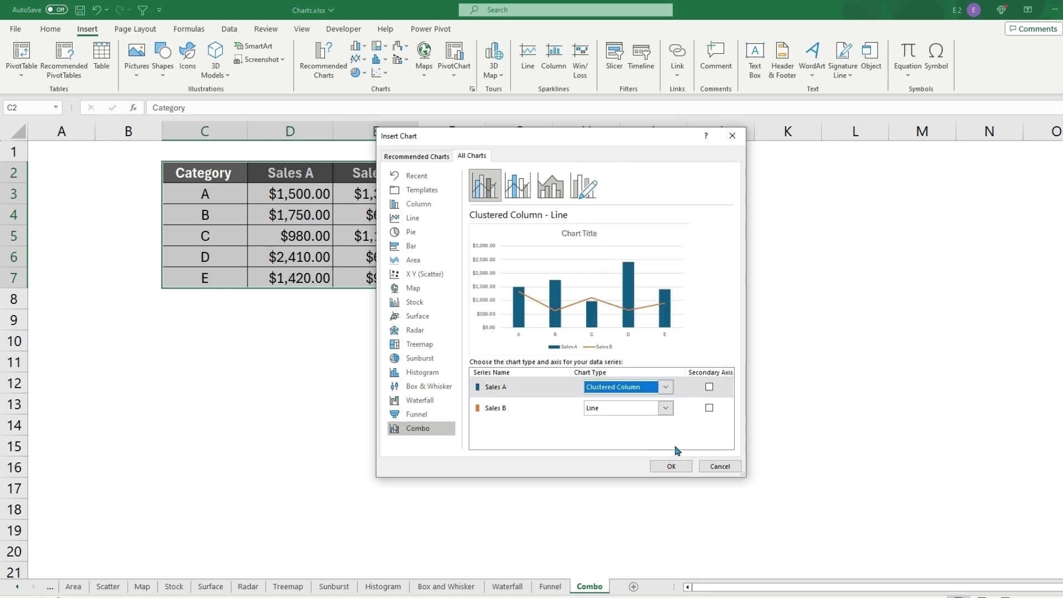
pyautogui.click(673, 466)
pyautogui.moveTo(458, 230); pyautogui.dragTo(582, 181)
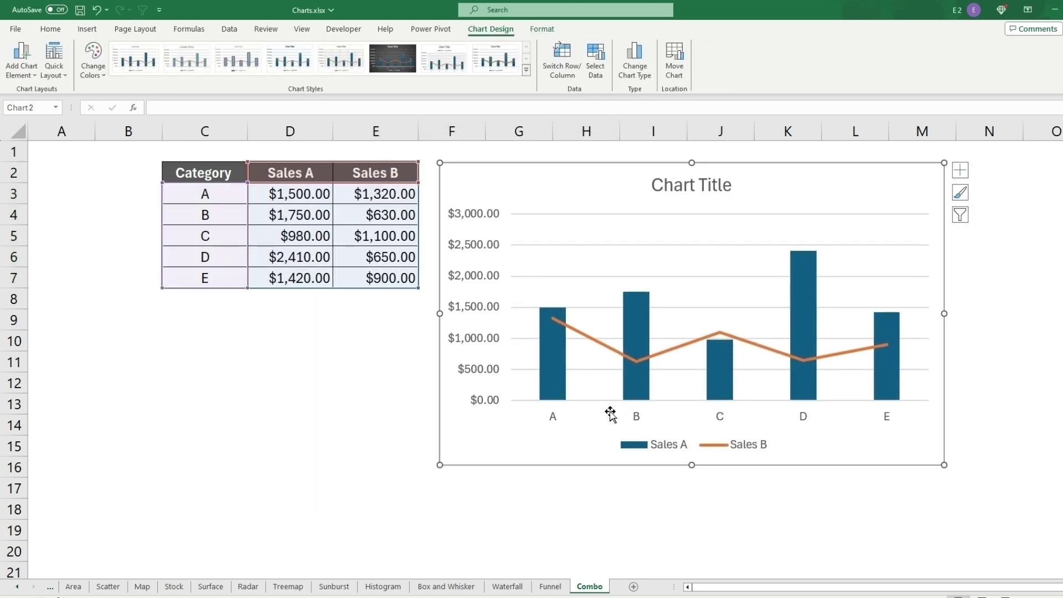
# Compare the combo chart's columns and line points with the Sales A and Sales B values in the table
pyautogui.moveTo(546, 379)
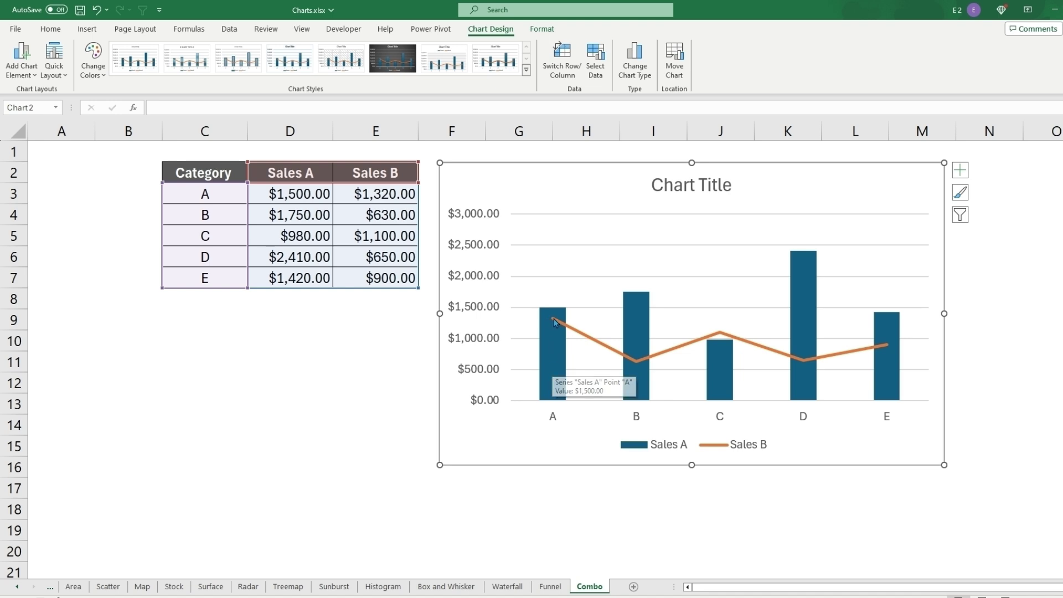
pyautogui.moveTo(555, 321)
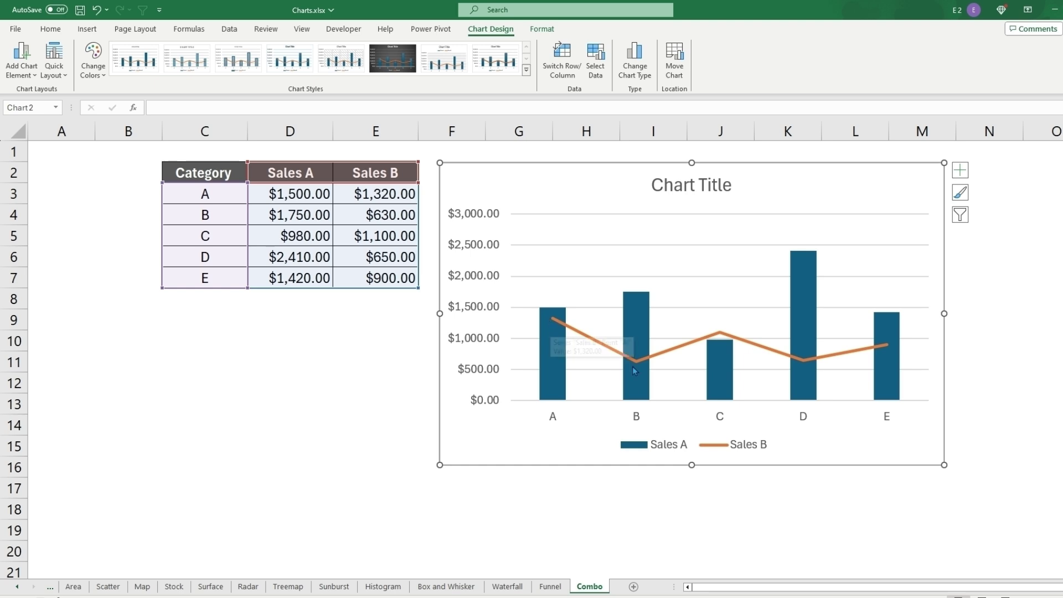
pyautogui.moveTo(637, 365)
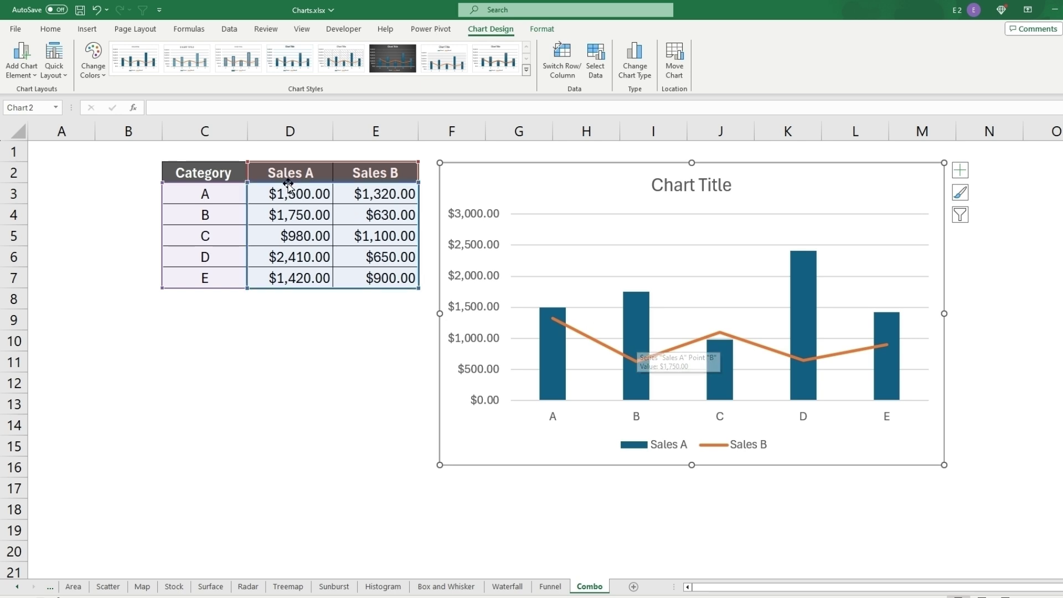
pyautogui.moveTo(288, 188); pyautogui.dragTo(383, 216)
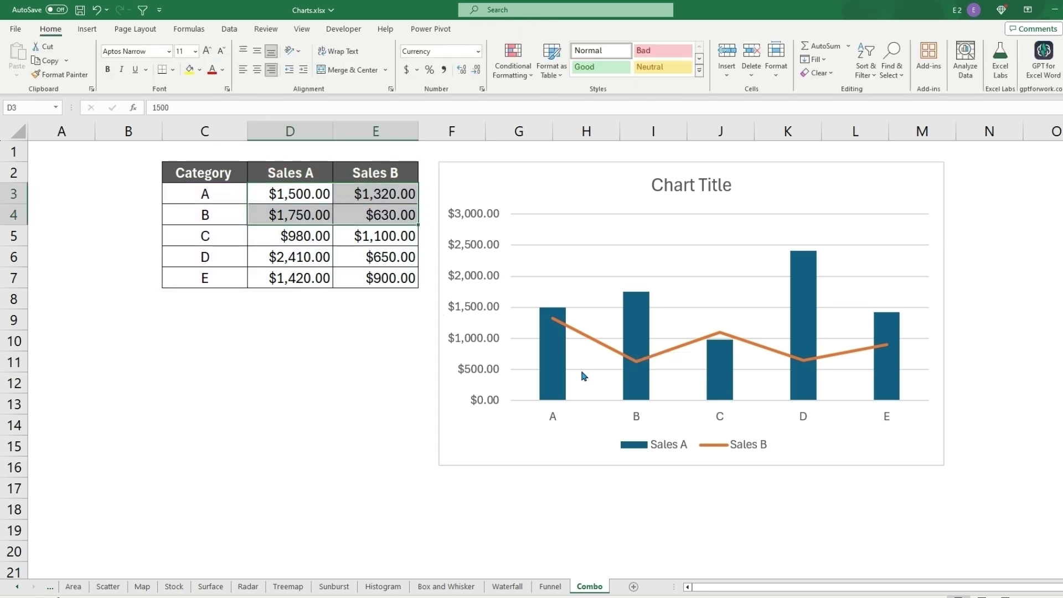
pyautogui.click(288, 173)
pyautogui.moveTo(275, 173); pyautogui.dragTo(368, 283)
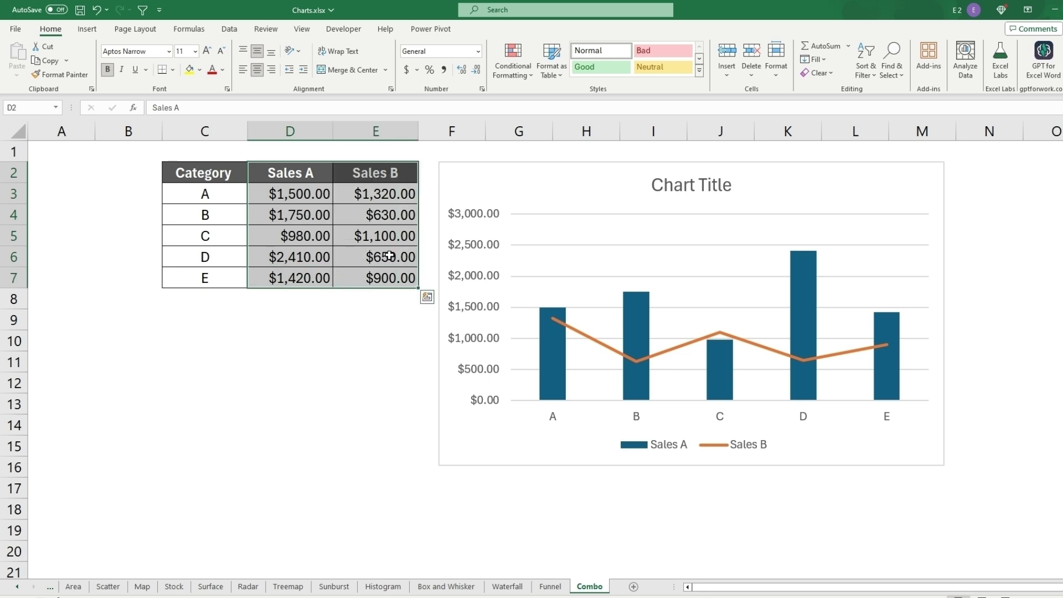